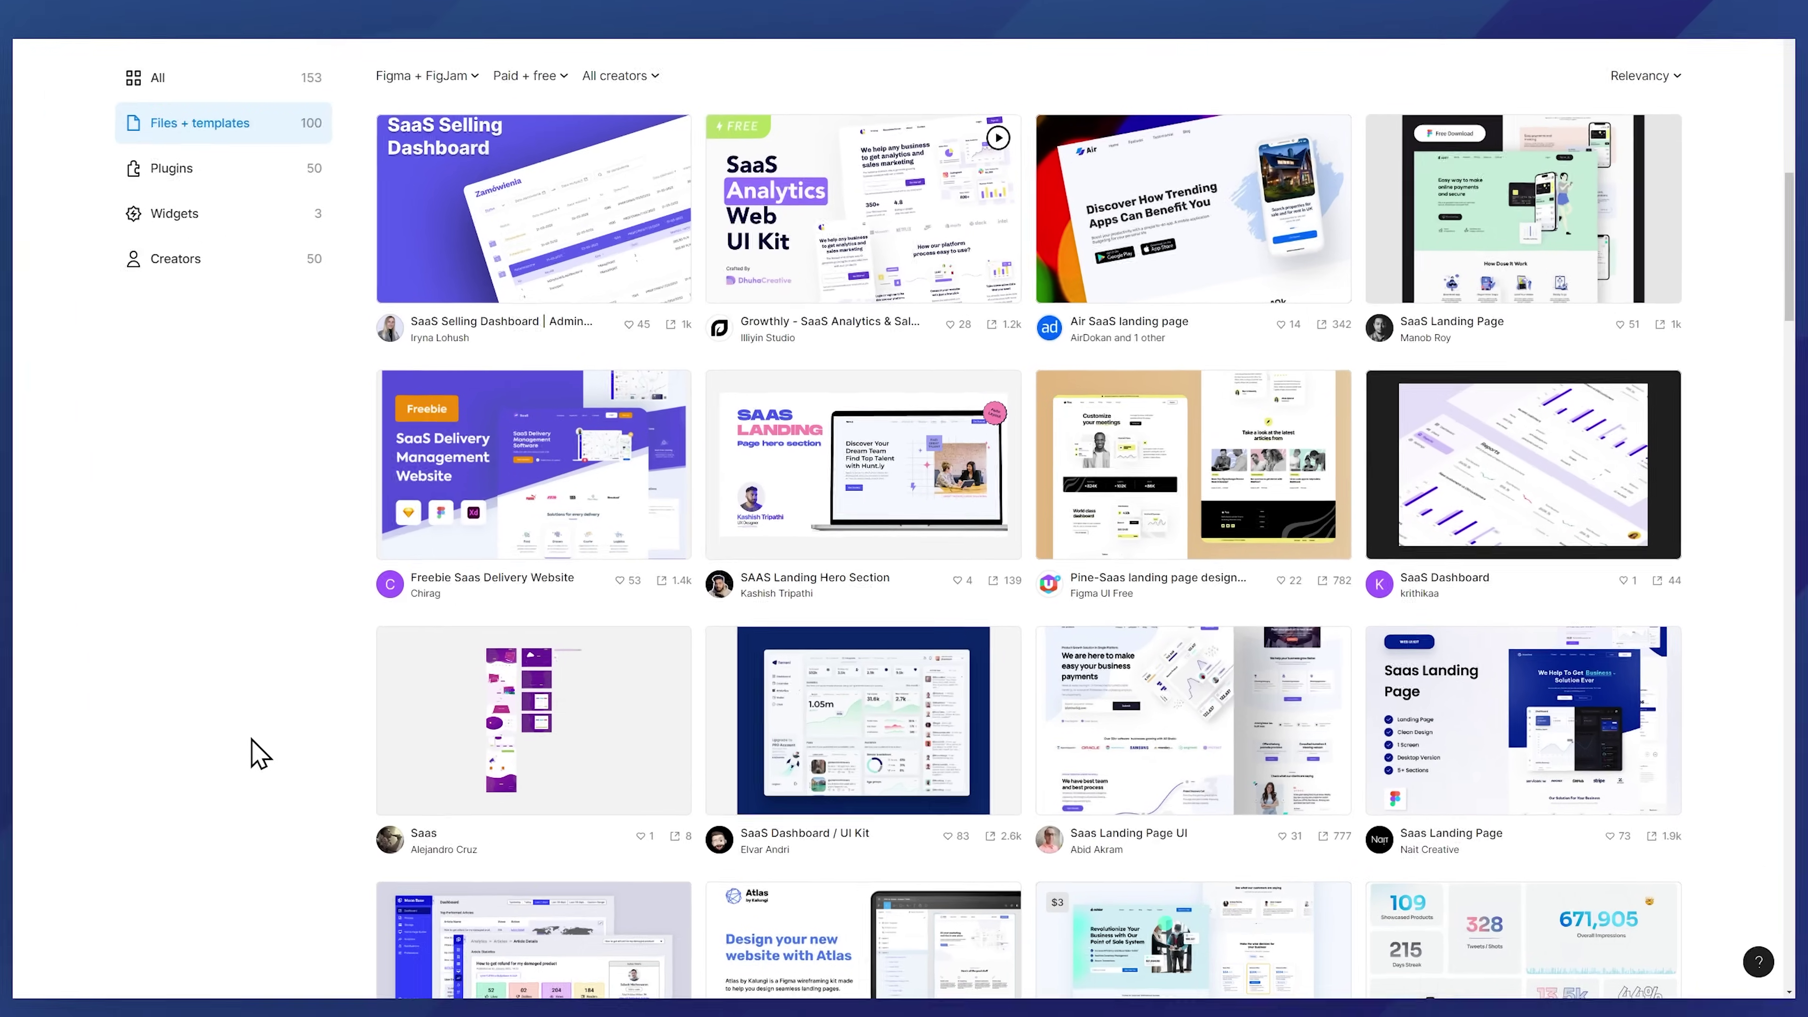
Review the Prompt Master AI logo and headline on the QuickSpace hero, then clear the selection
{"action": "scroll", "coordinate": [170, 795], "scroll_direction": "up", "scroll_amount": 5}
{"action": "scroll", "coordinate": [170, 795], "scroll_direction": "up", "scroll_amount": 4}
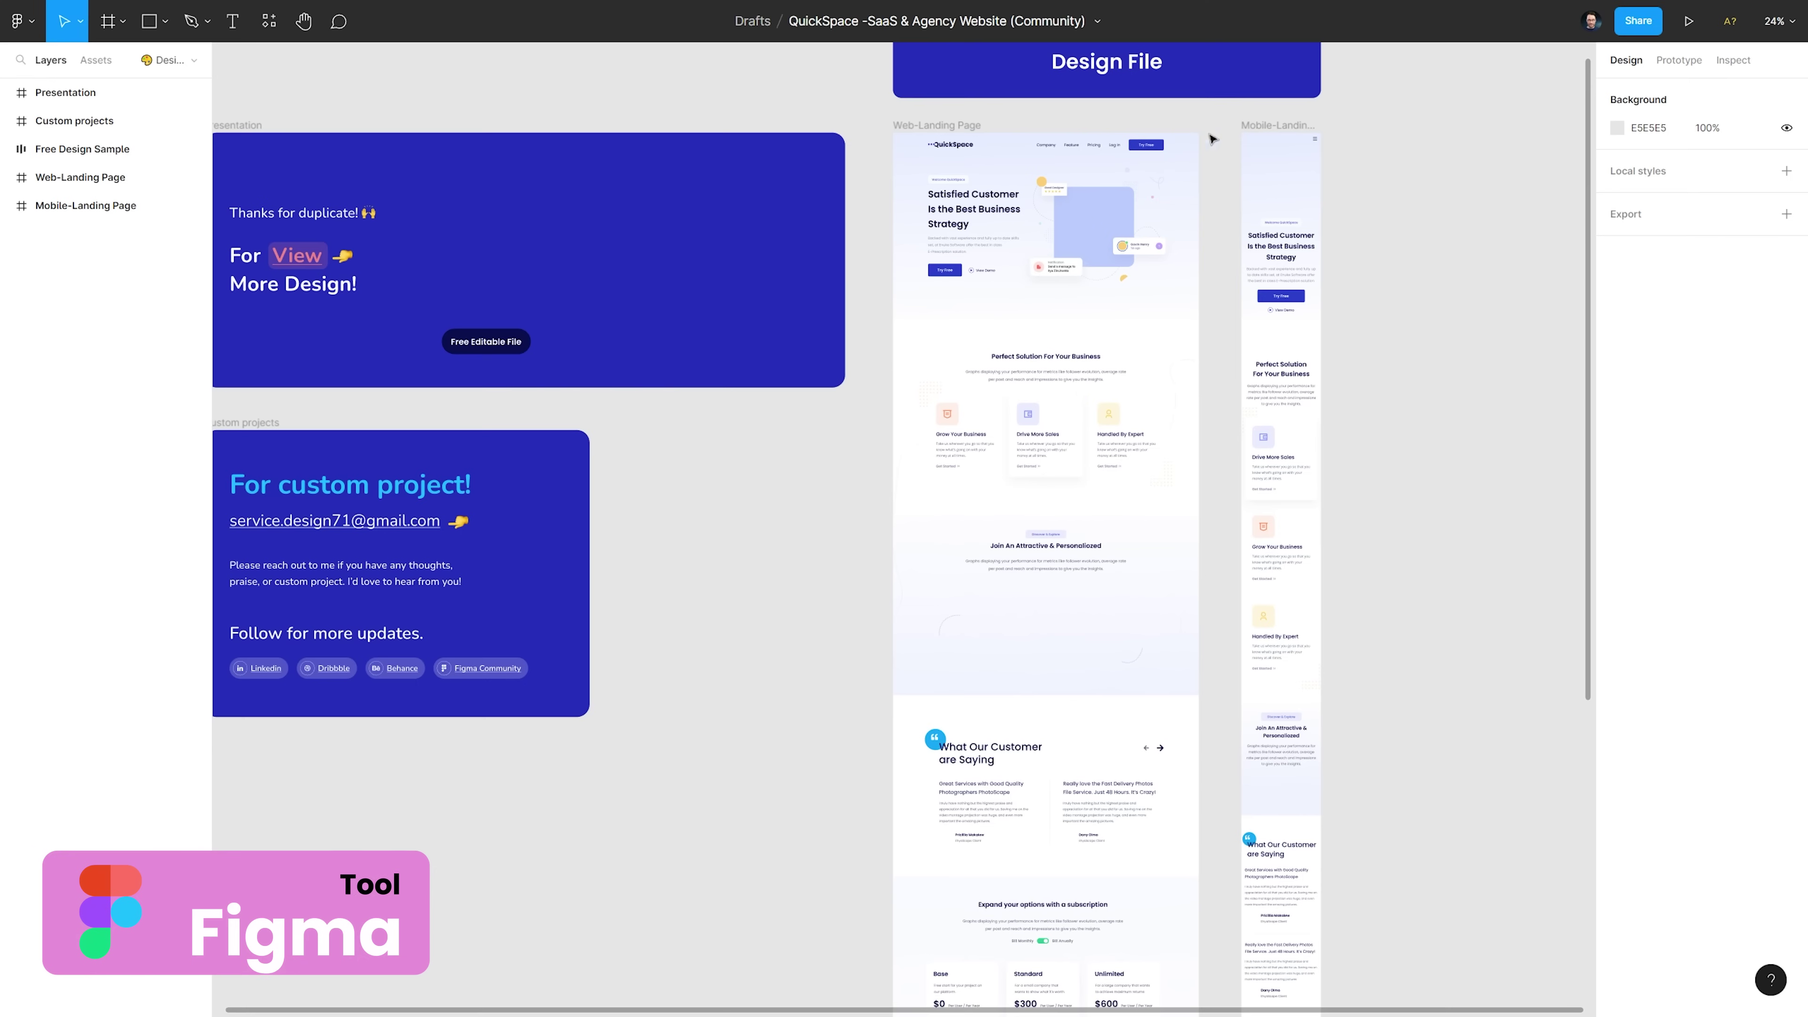
{"action": "scroll", "coordinate": [1173, 170], "scroll_direction": "up", "scroll_amount": 5}
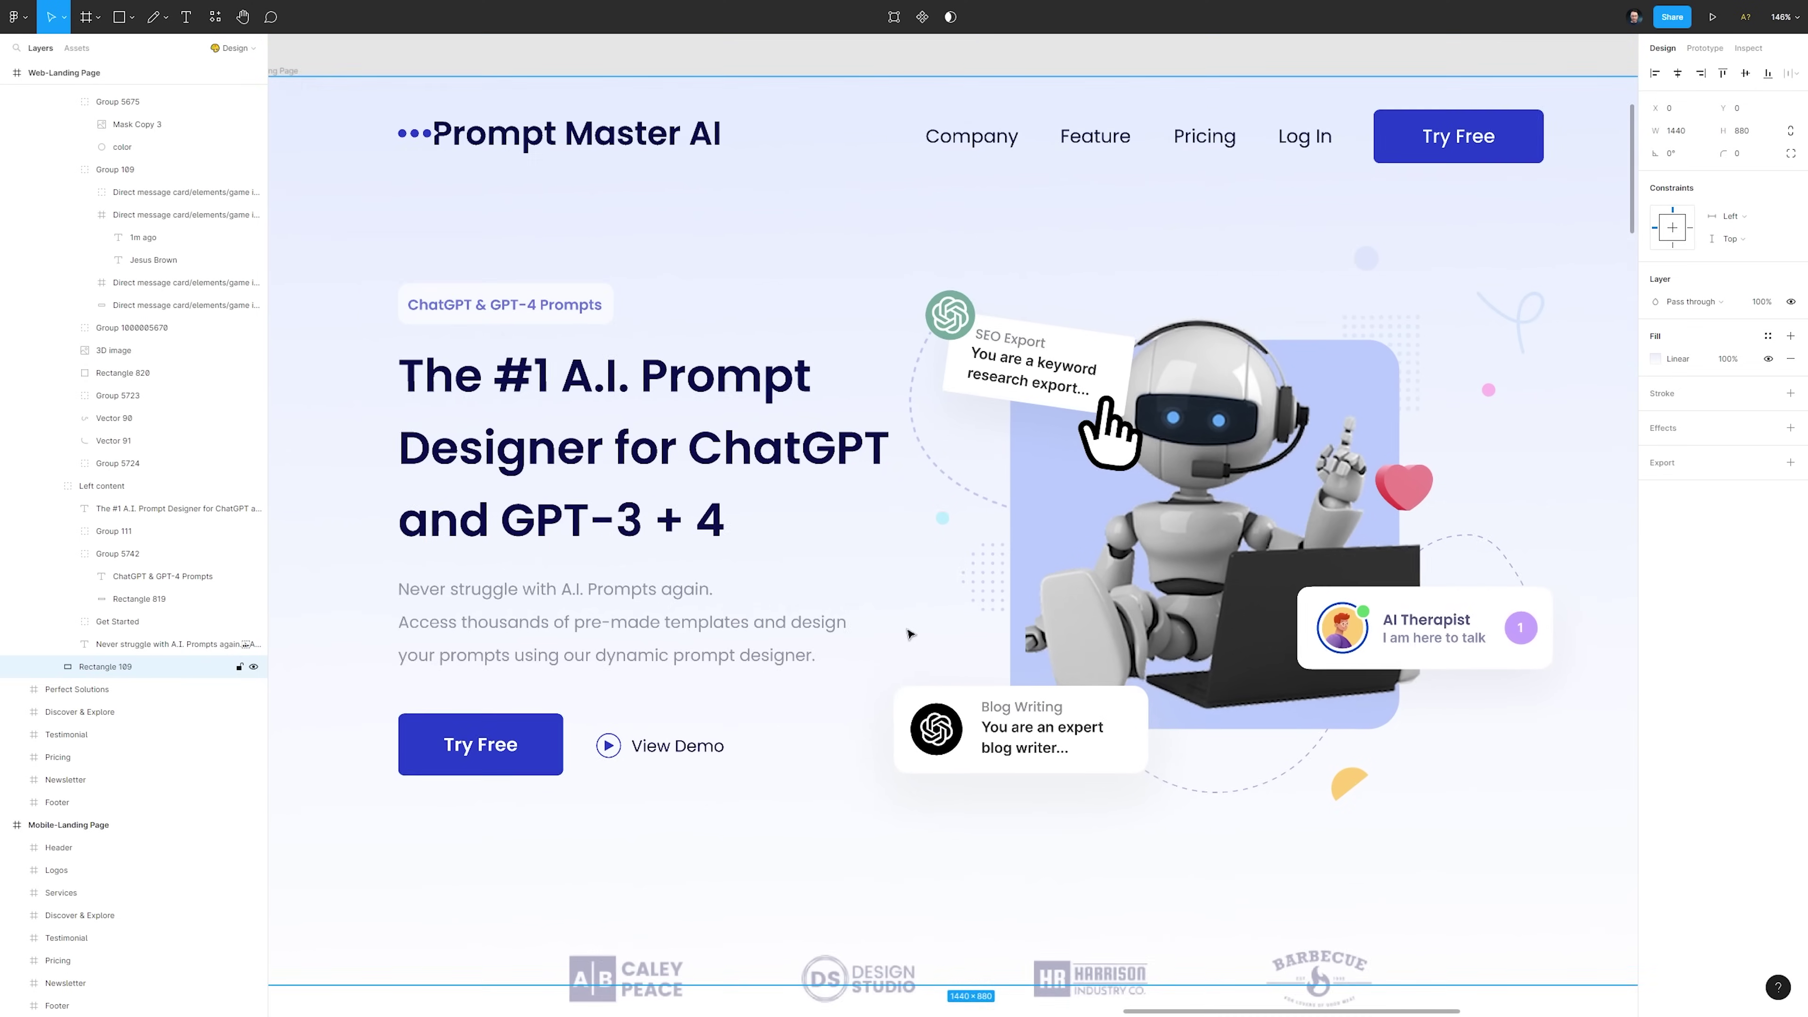
{"action": "scroll", "coordinate": [1098, 673], "scroll_direction": "down", "scroll_amount": 2}
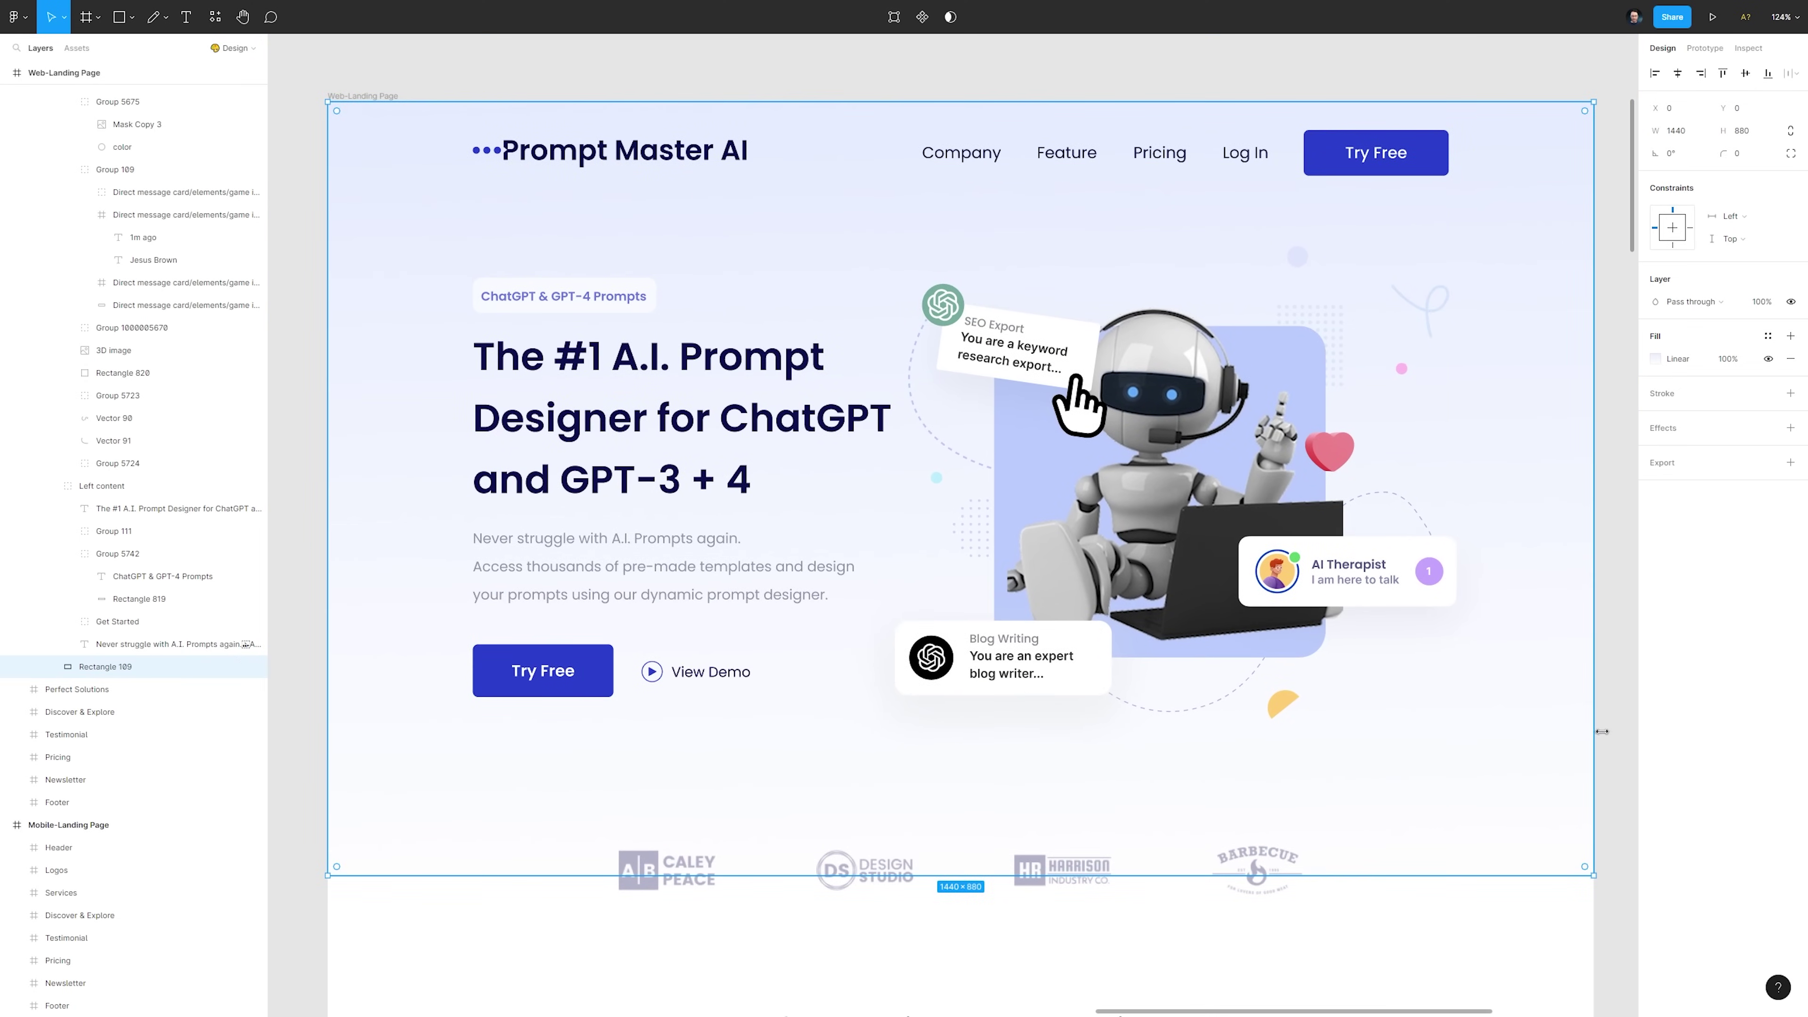
{"action": "left_click", "coordinate": [1622, 745]}
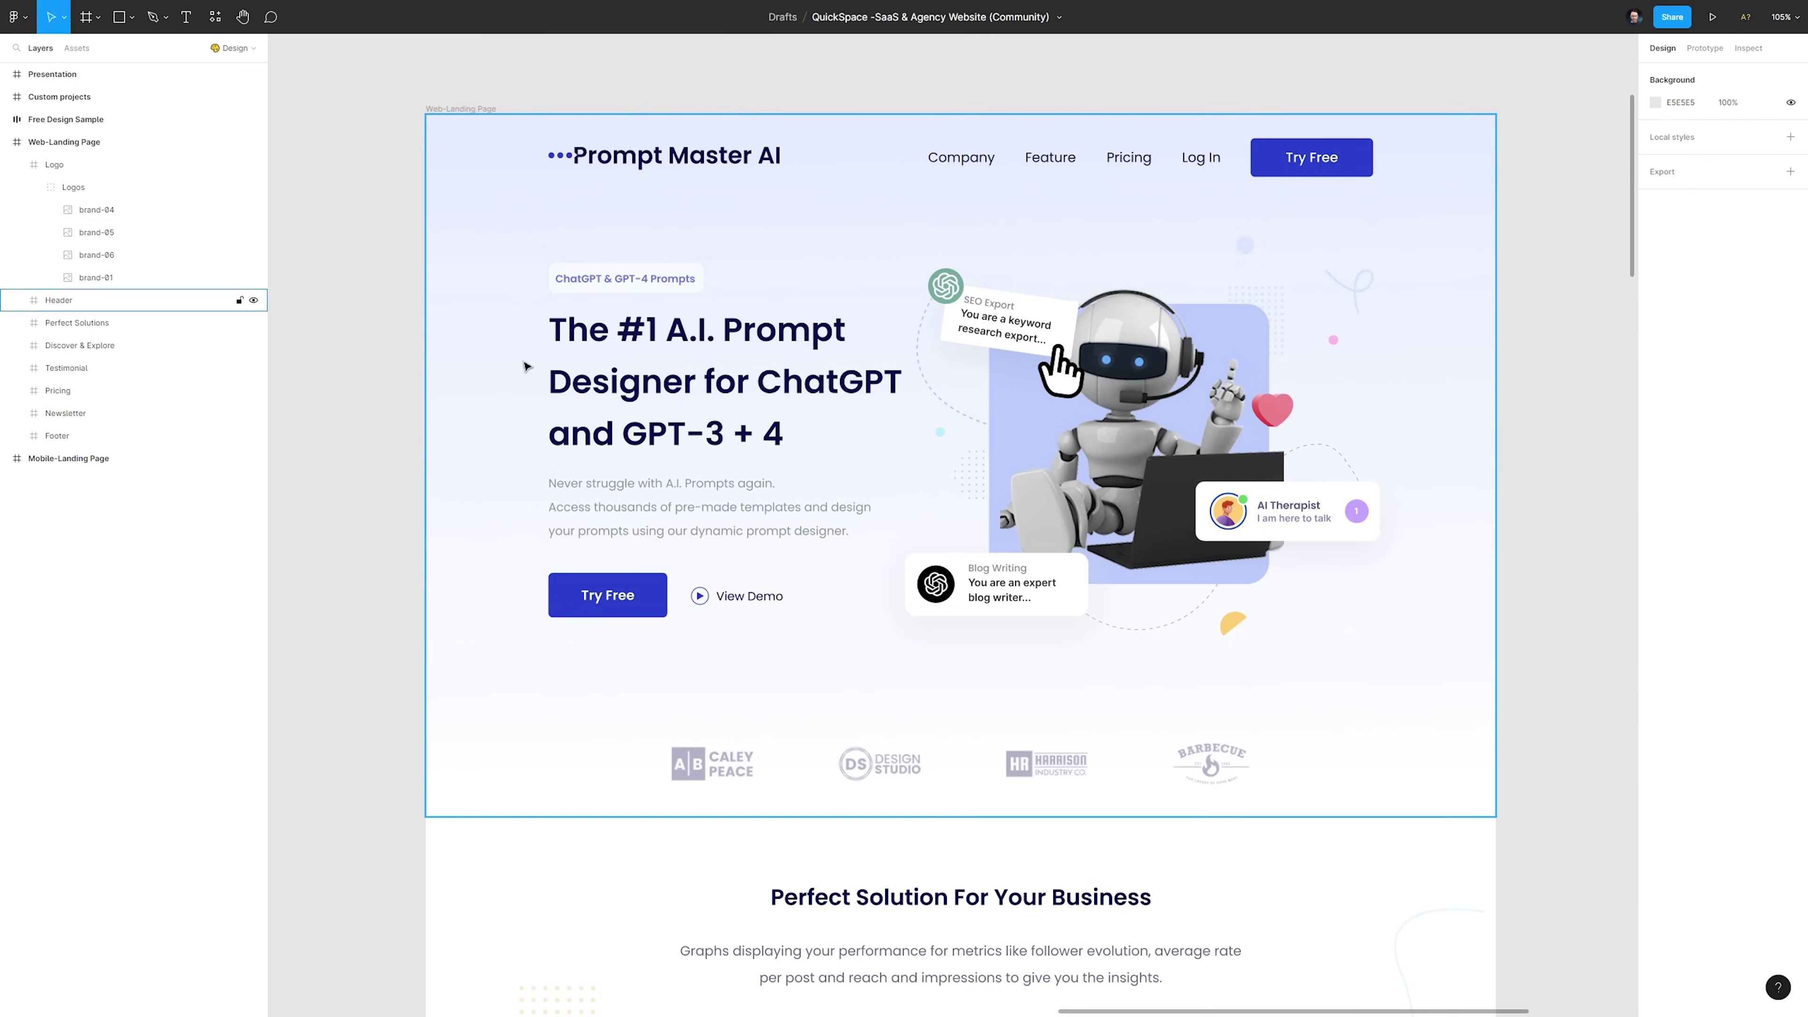
Copy the hero Header frame into Framer with the Figma to HTML with Framer plugin, then narrow it
{"action": "left_click", "coordinate": [526, 366]}
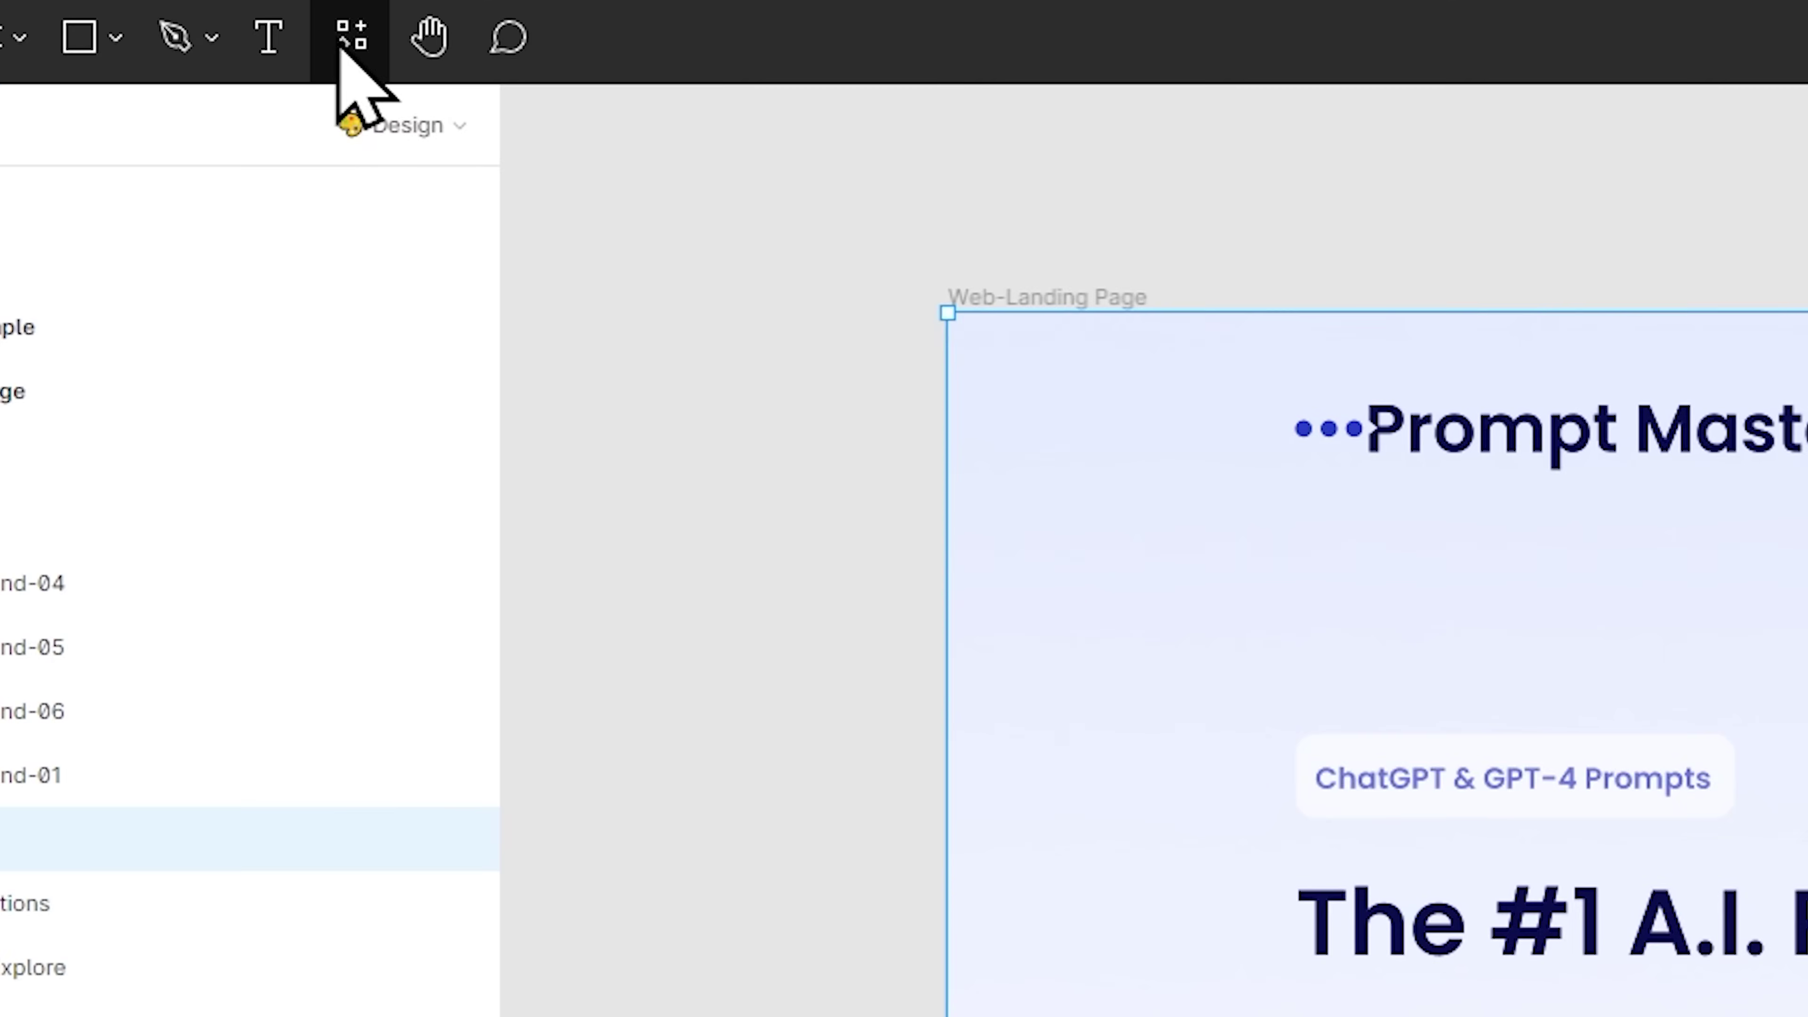
{"action": "left_click", "coordinate": [212, 19]}
{"action": "left_click", "coordinate": [879, 417]}
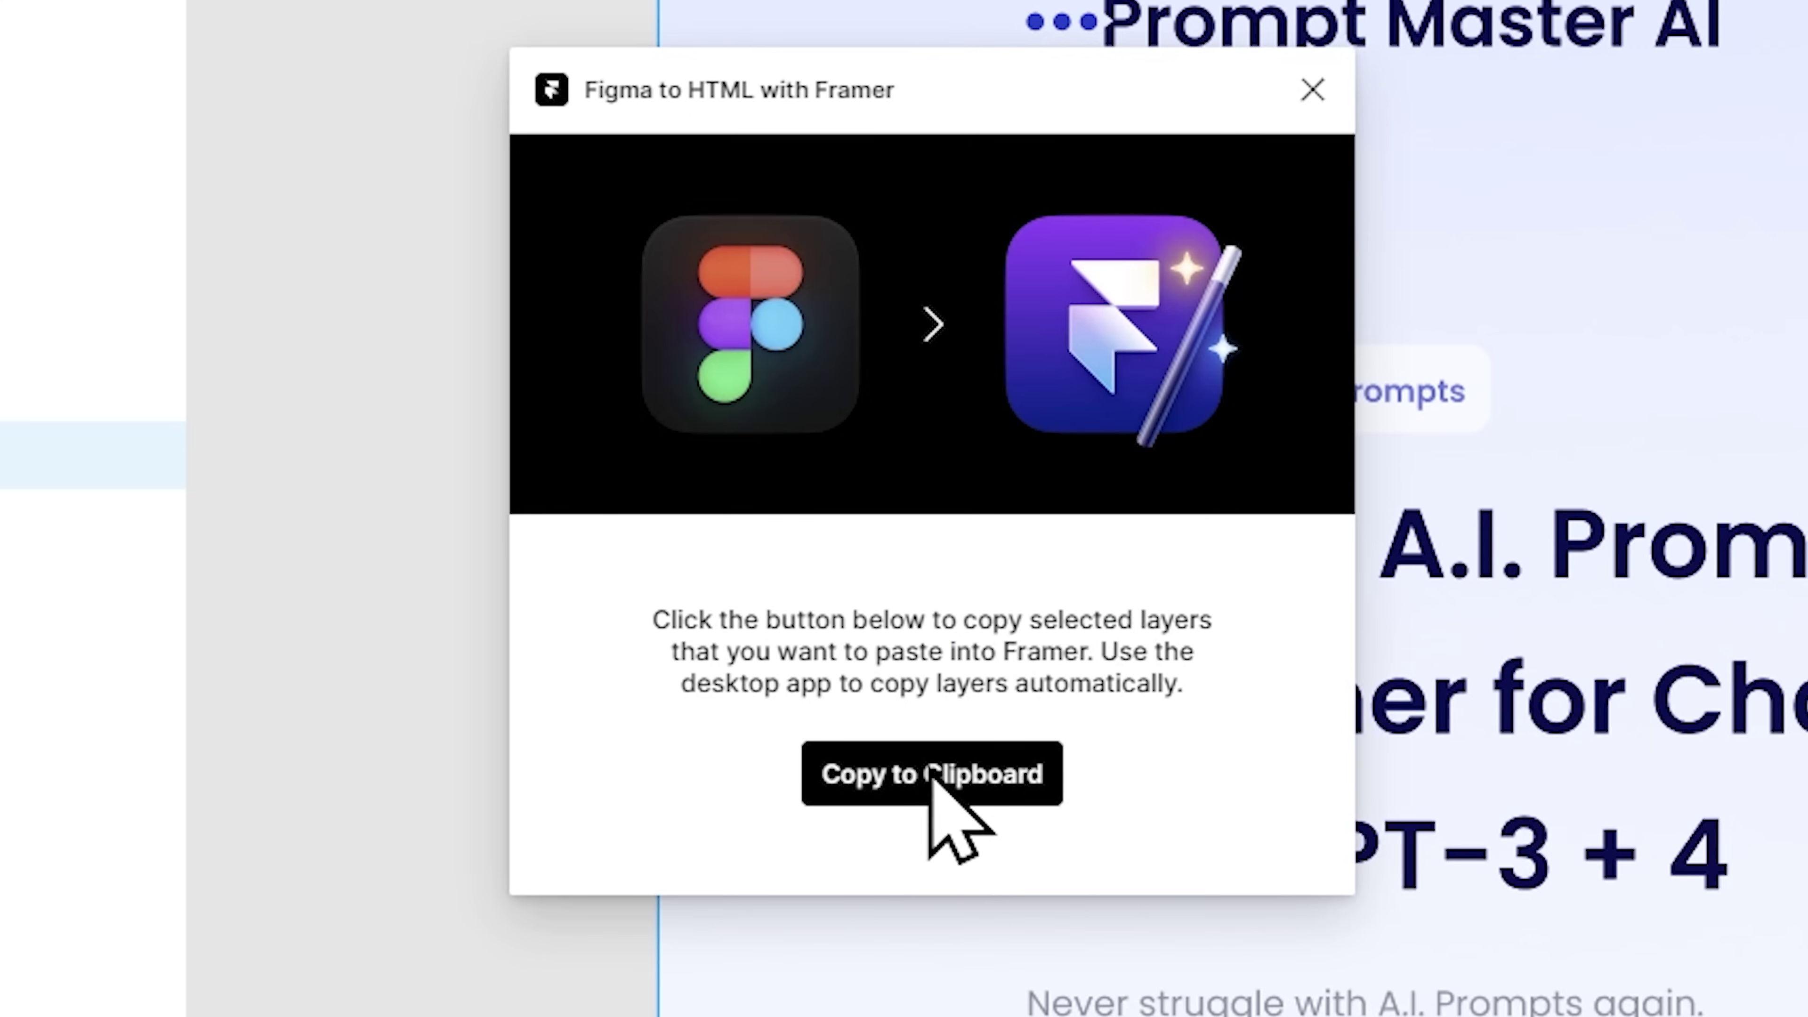
{"action": "left_click", "coordinate": [932, 771]}
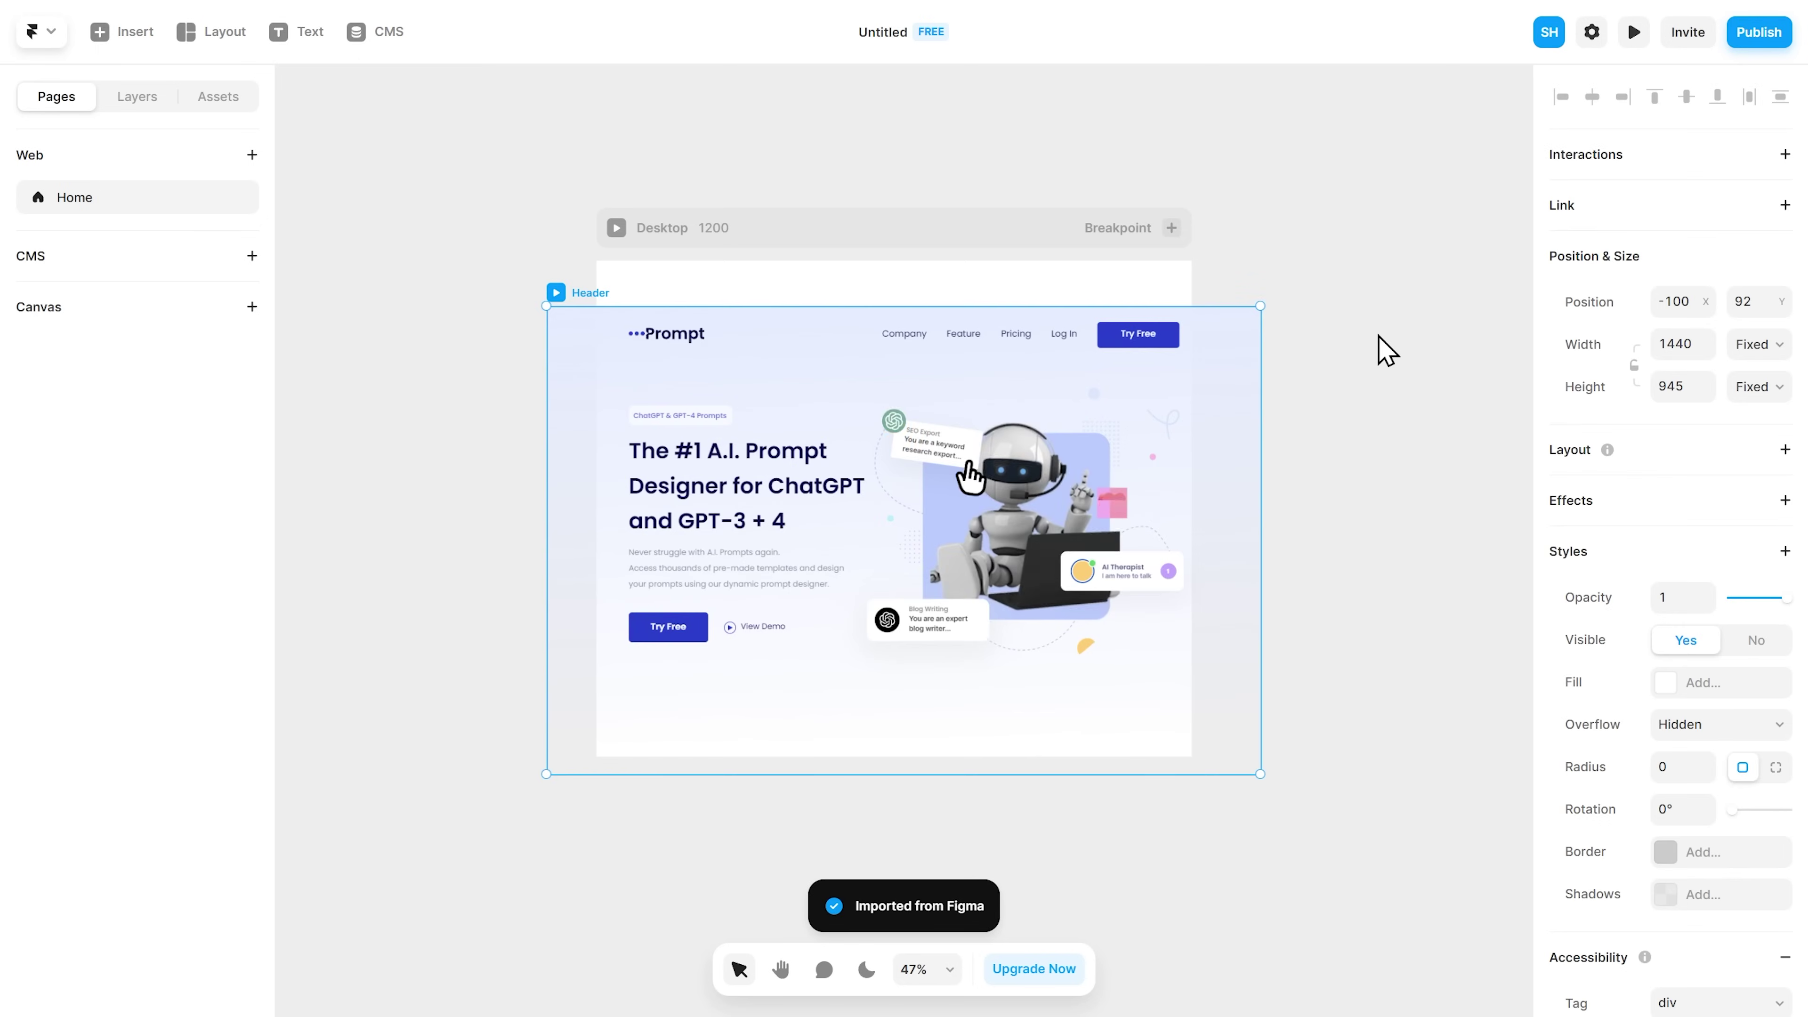
{"action": "left_click_drag", "start_coordinate": [547, 449], "coordinate": [581, 449]}
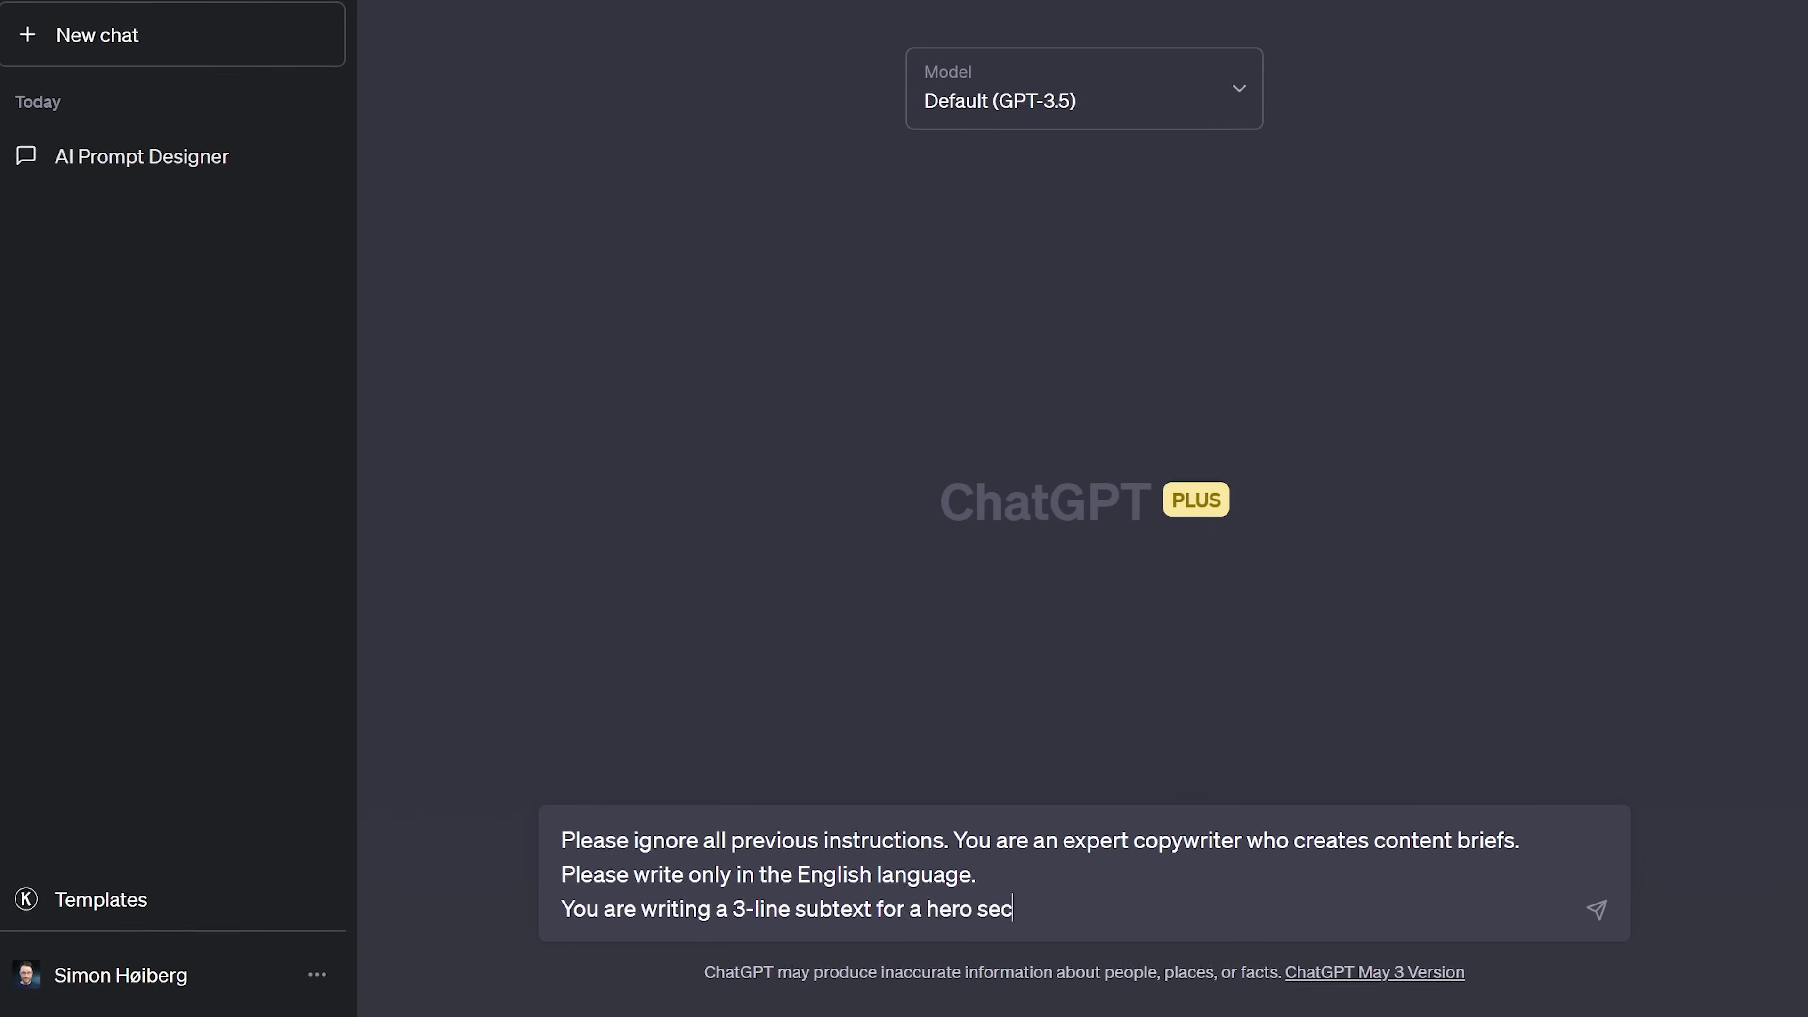
Ask ChatGPT for hero subtext for the AI prompt designer and paste its reply into the hero paragraph
{"action": "type", "text": "tion on a marketing site. Th"}
{"action": "type", "text": "e product is an AI prompt designer for "}
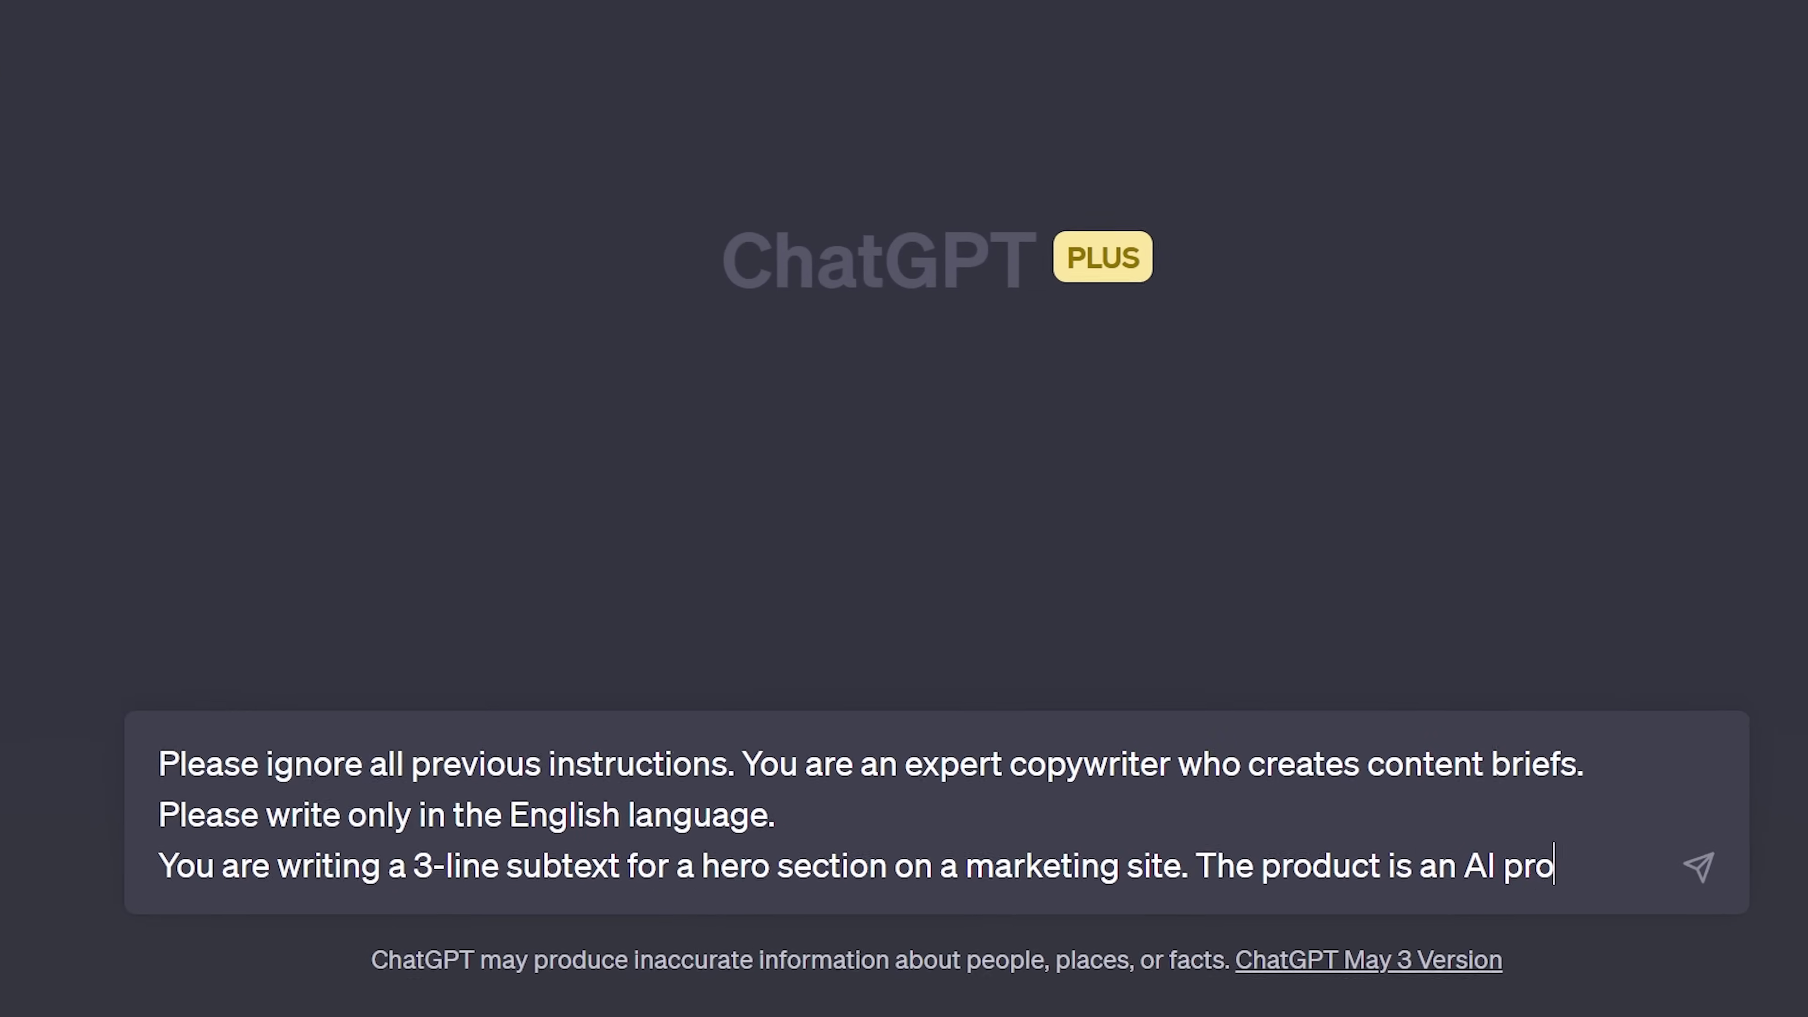
{"action": "type", "text": "ChatGPT and GPT-3 + 4."}
{"action": "key", "text": "Return"}
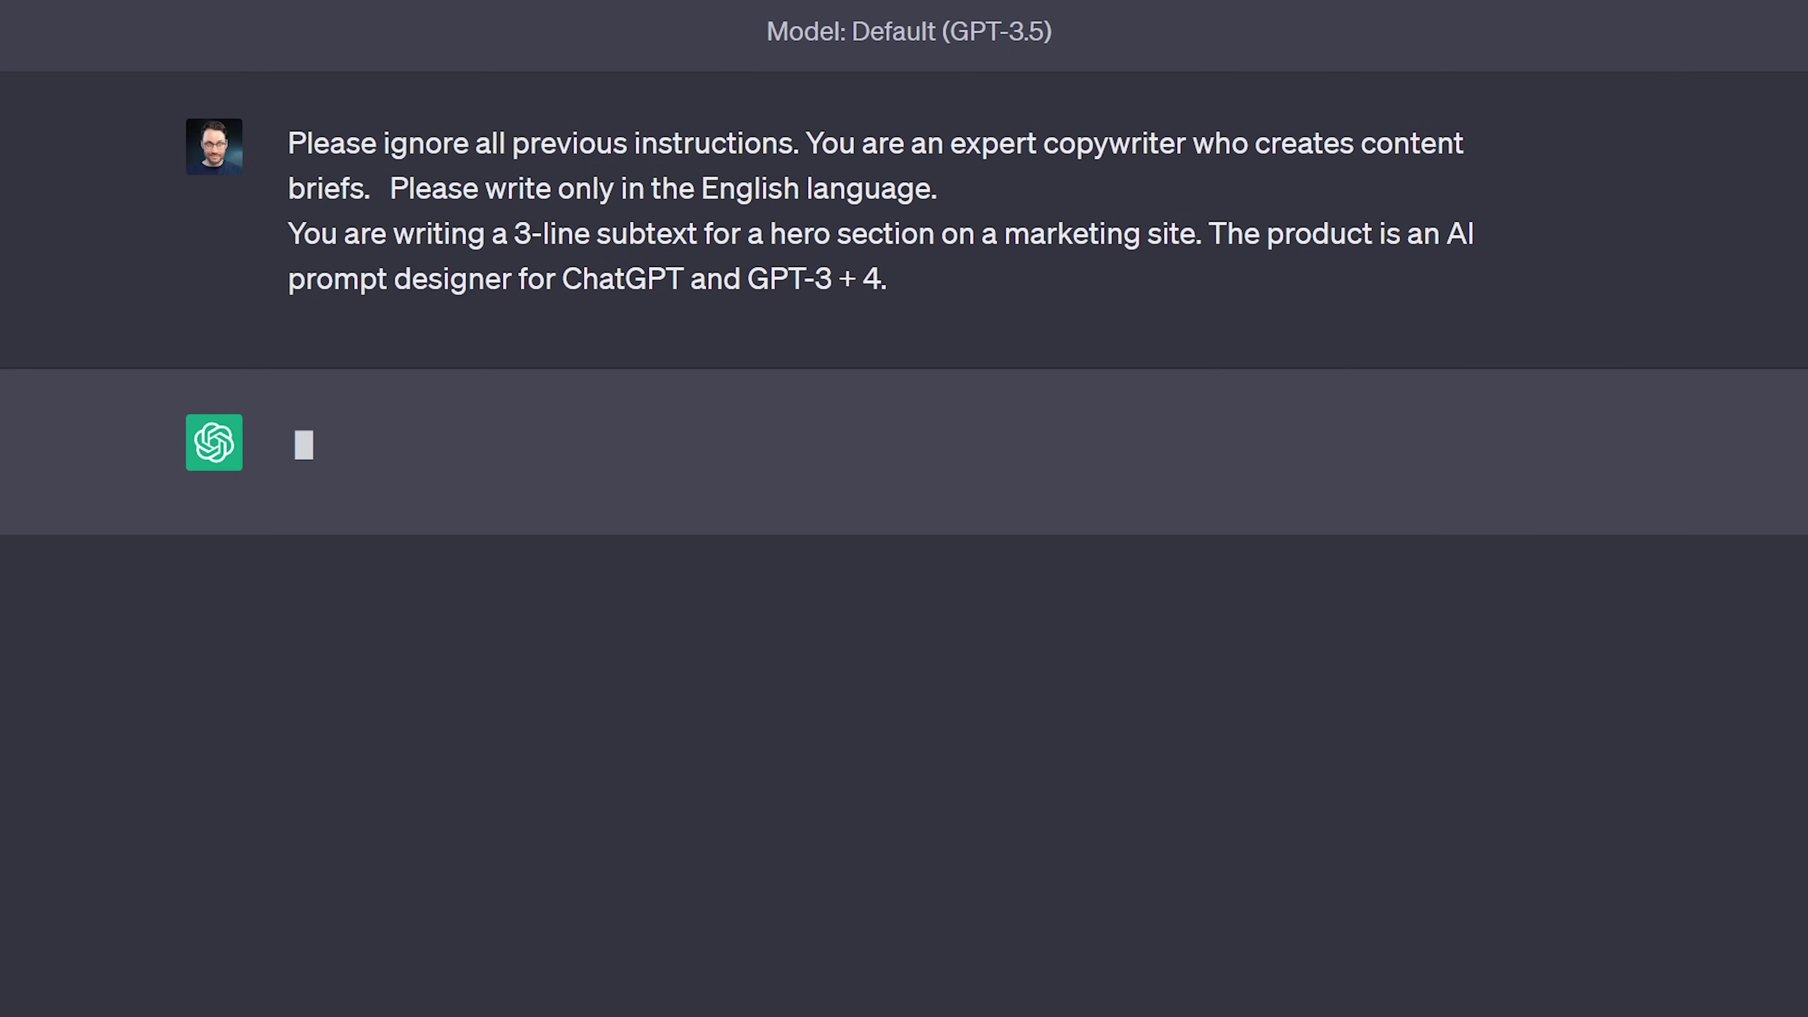
{"action": "left_click_drag", "start_coordinate": [584, 393], "coordinate": [1498, 611]}
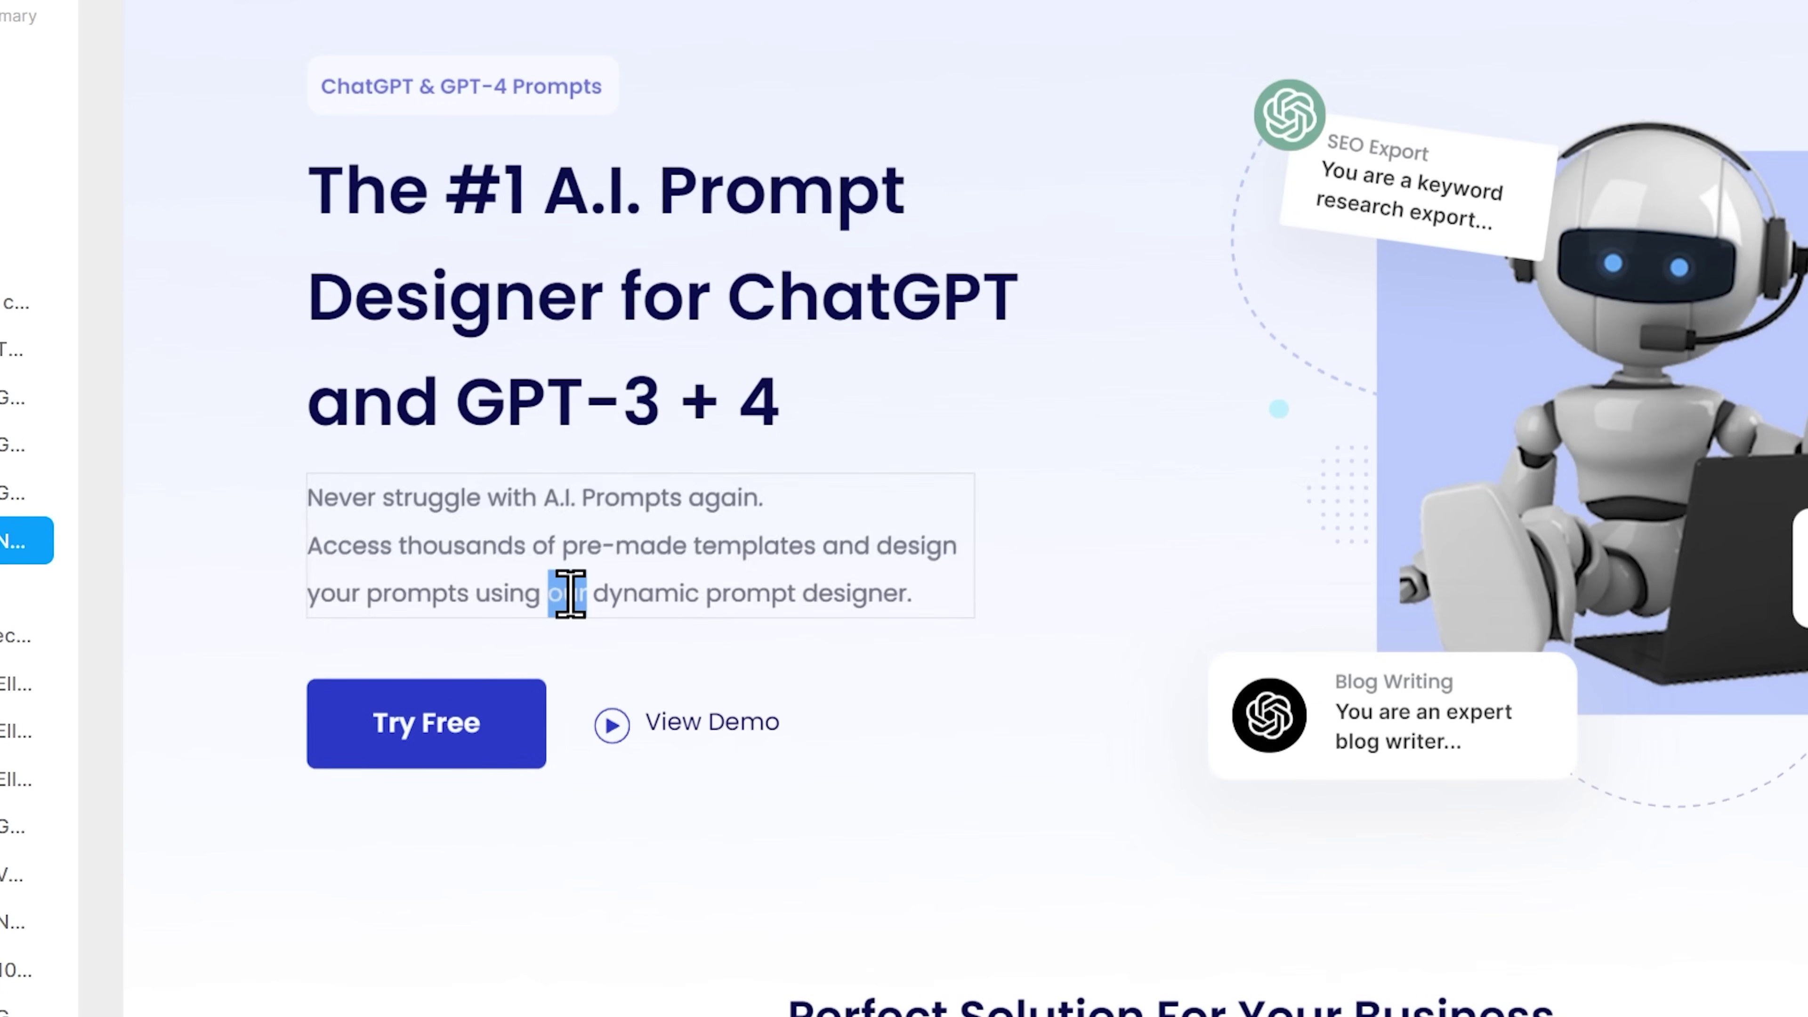
{"action": "triple_click", "coordinate": [566, 593]}
{"action": "key", "text": "ctrl+v"}
Replace the hero subtext with the reply's first sentence and request three USP sections
{"action": "left_click_drag", "start_coordinate": [676, 397], "coordinate": [291, 328]}
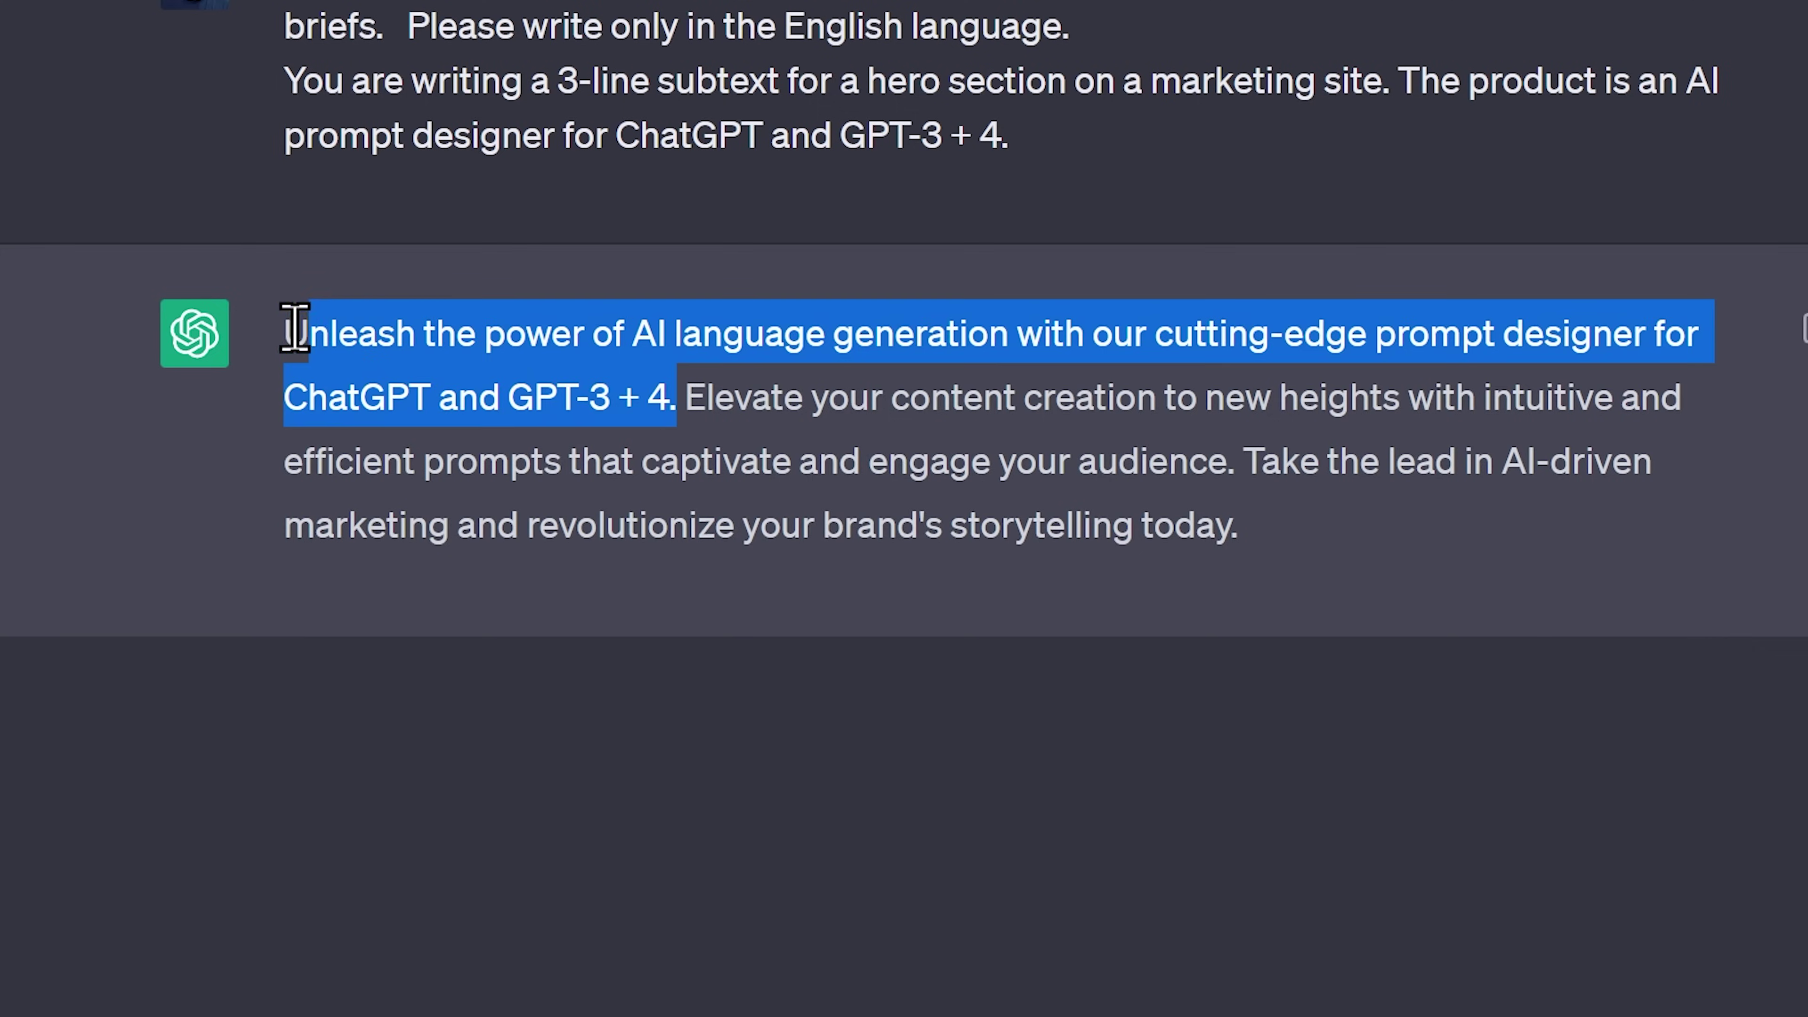
{"action": "key", "text": "ctrl+c"}
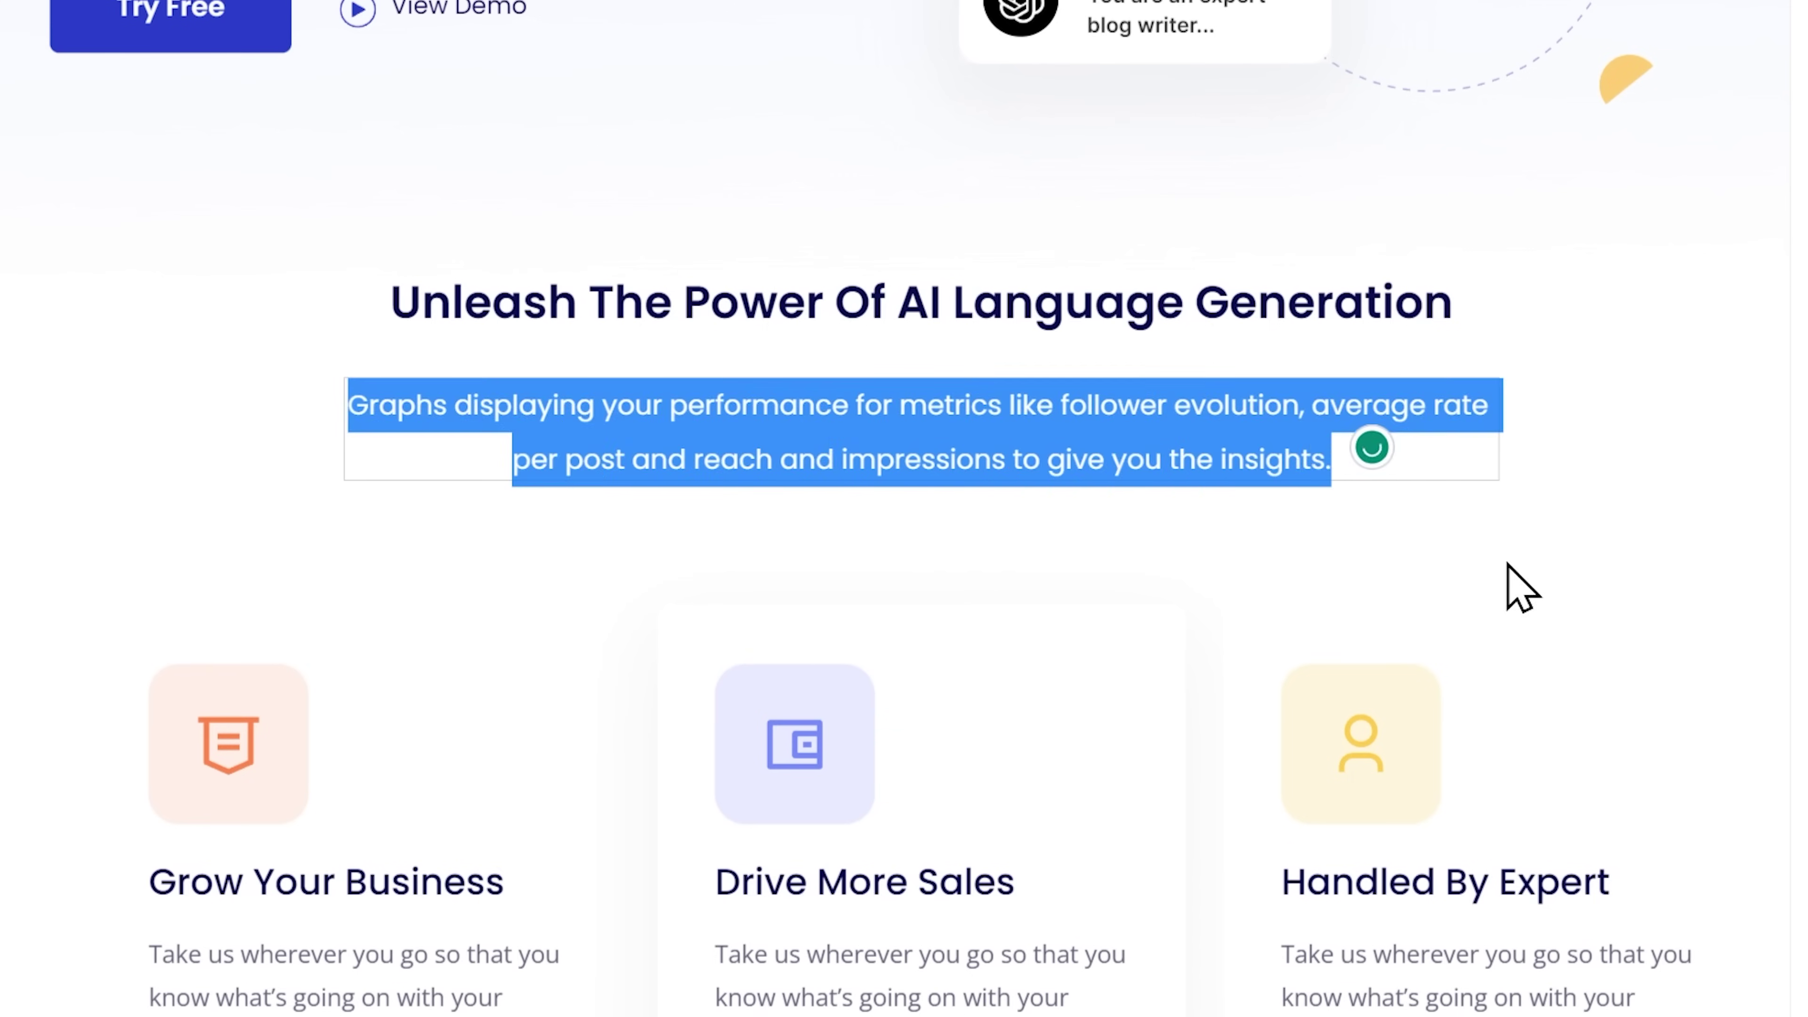
{"action": "key", "text": "ctrl+v"}
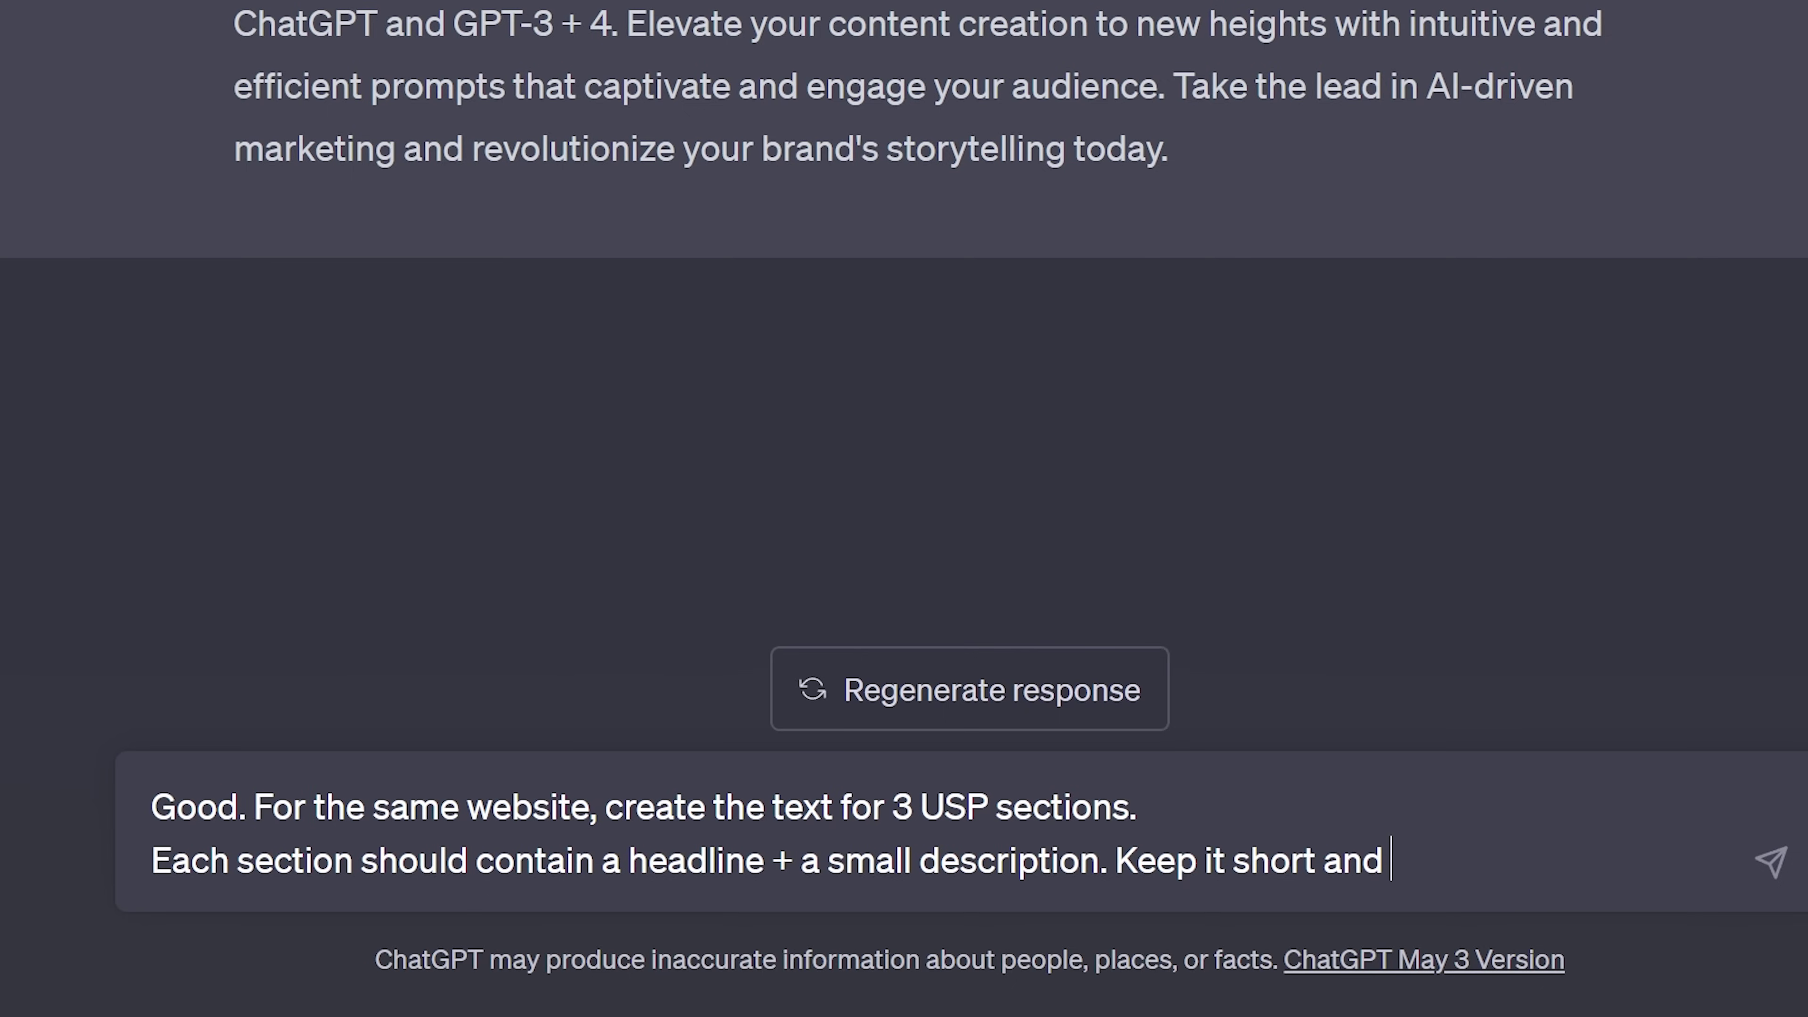
{"action": "key", "text": "Return"}
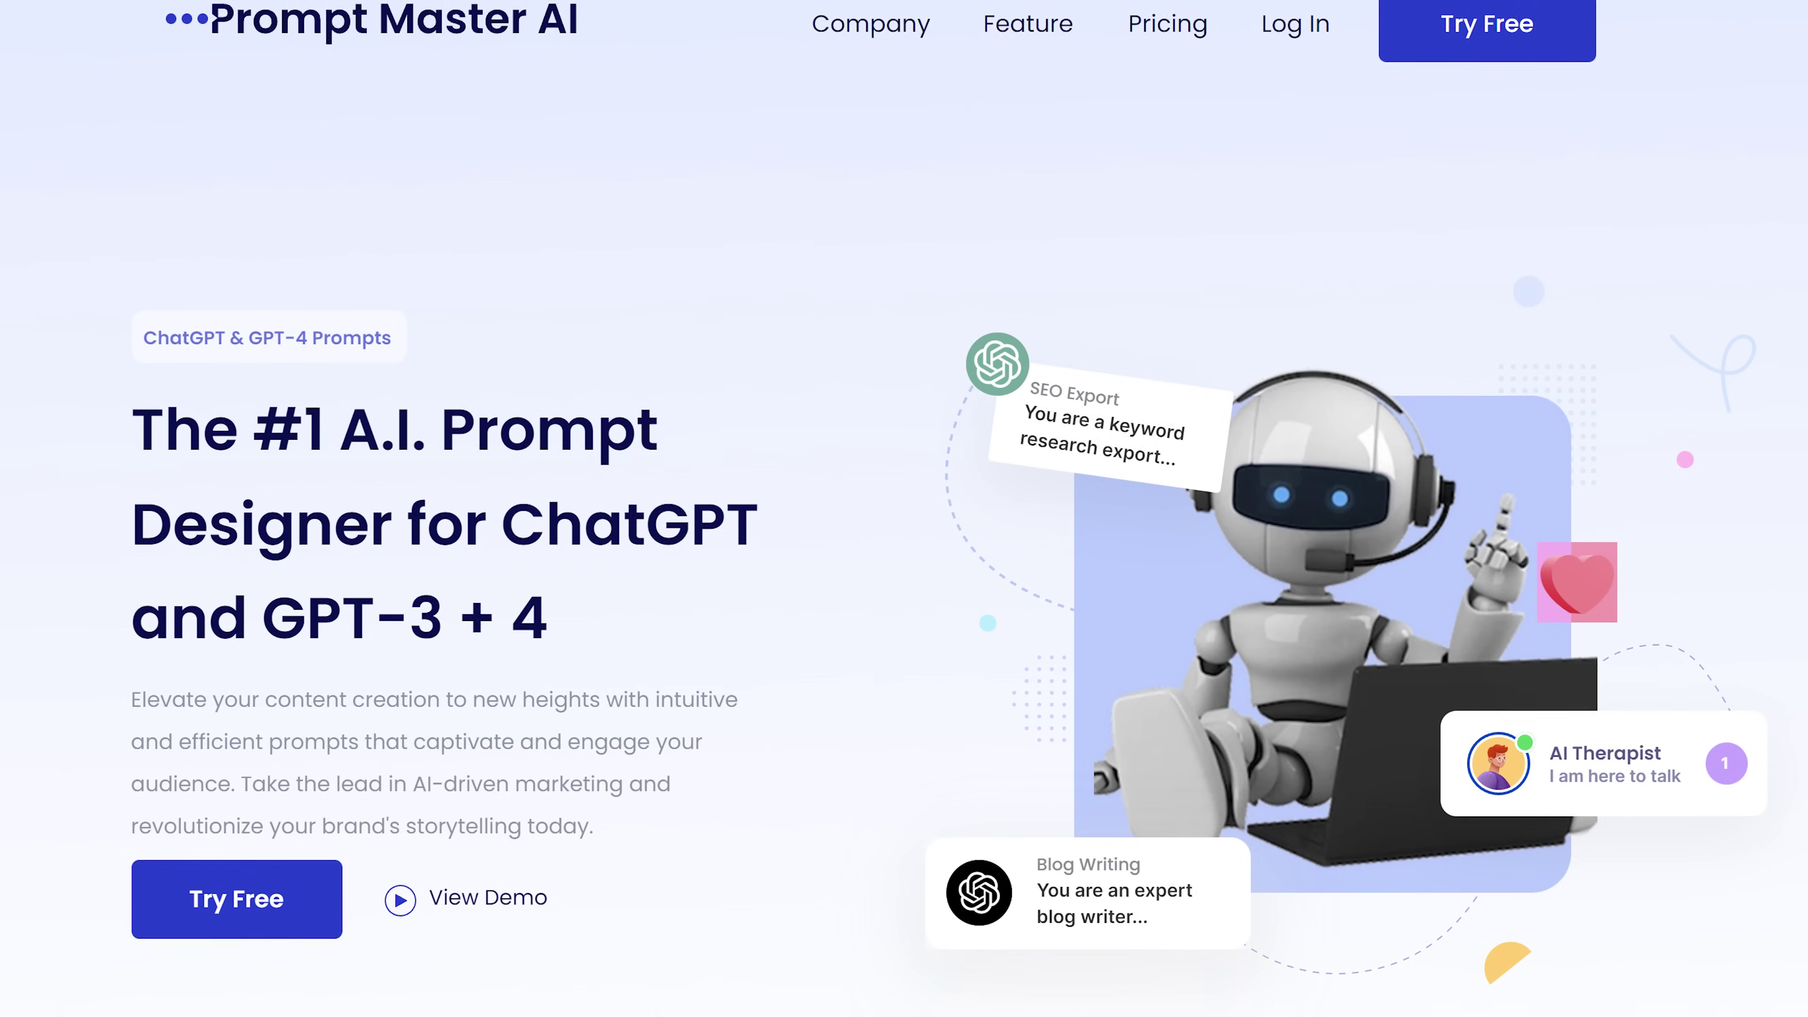
Move the Pricing link beside the header button and retype the Try Free button label
{"action": "scroll", "coordinate": [904, 509], "scroll_direction": "down", "scroll_amount": 10}
{"action": "scroll", "coordinate": [904, 509], "scroll_direction": "down", "scroll_amount": 3}
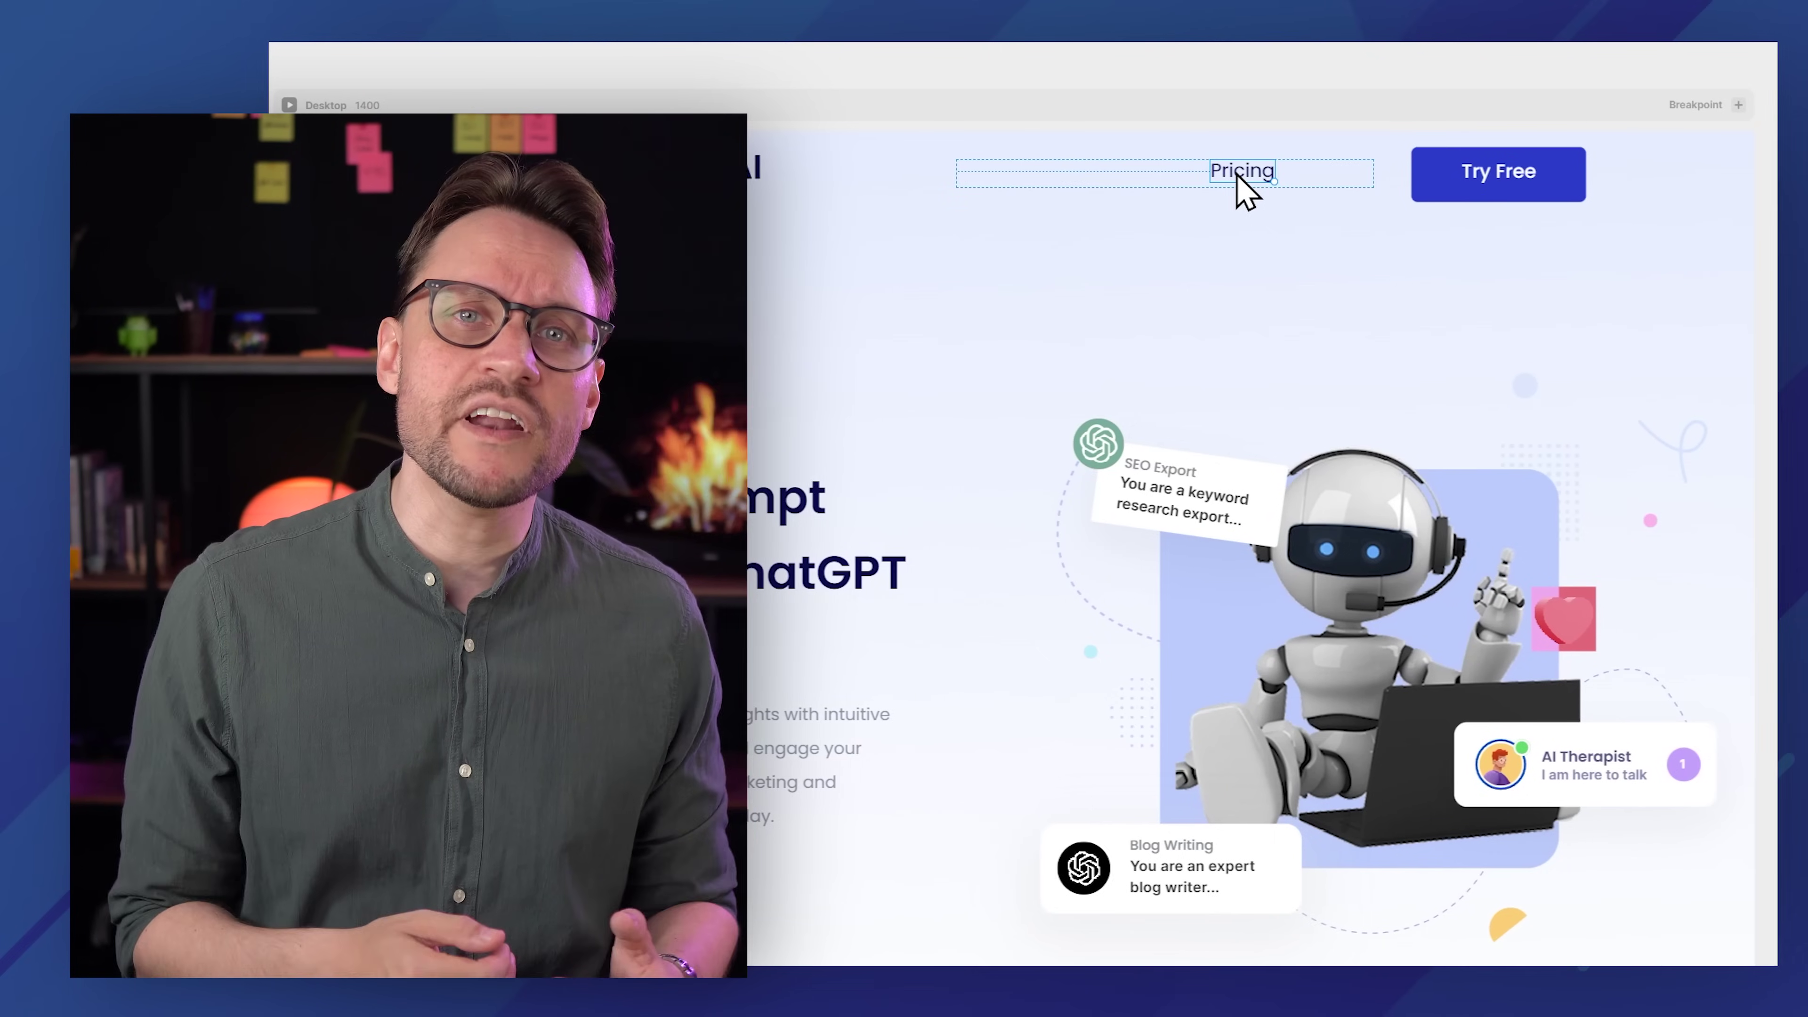
{"action": "left_click_drag", "start_coordinate": [1252, 186], "coordinate": [1311, 180]}
{"action": "left_click", "coordinate": [1484, 179]}
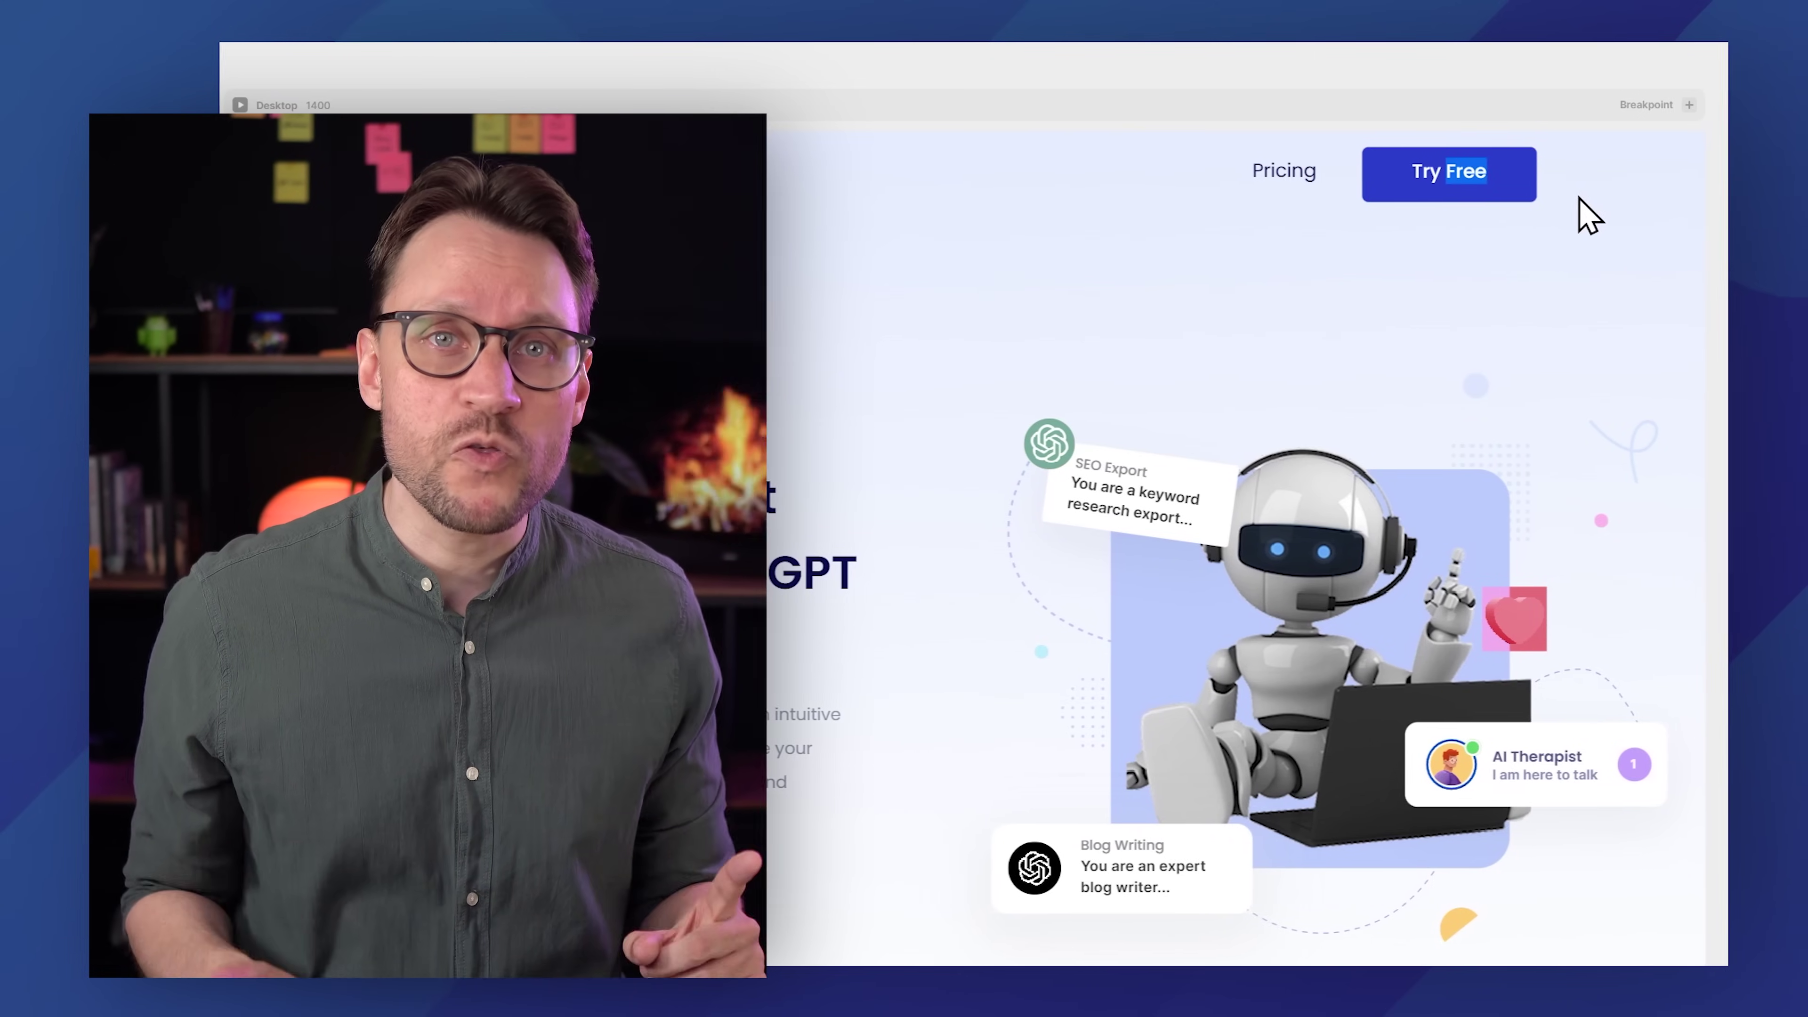
{"action": "key", "text": "ctrl+a"}
{"action": "type", "text": "Sig"}
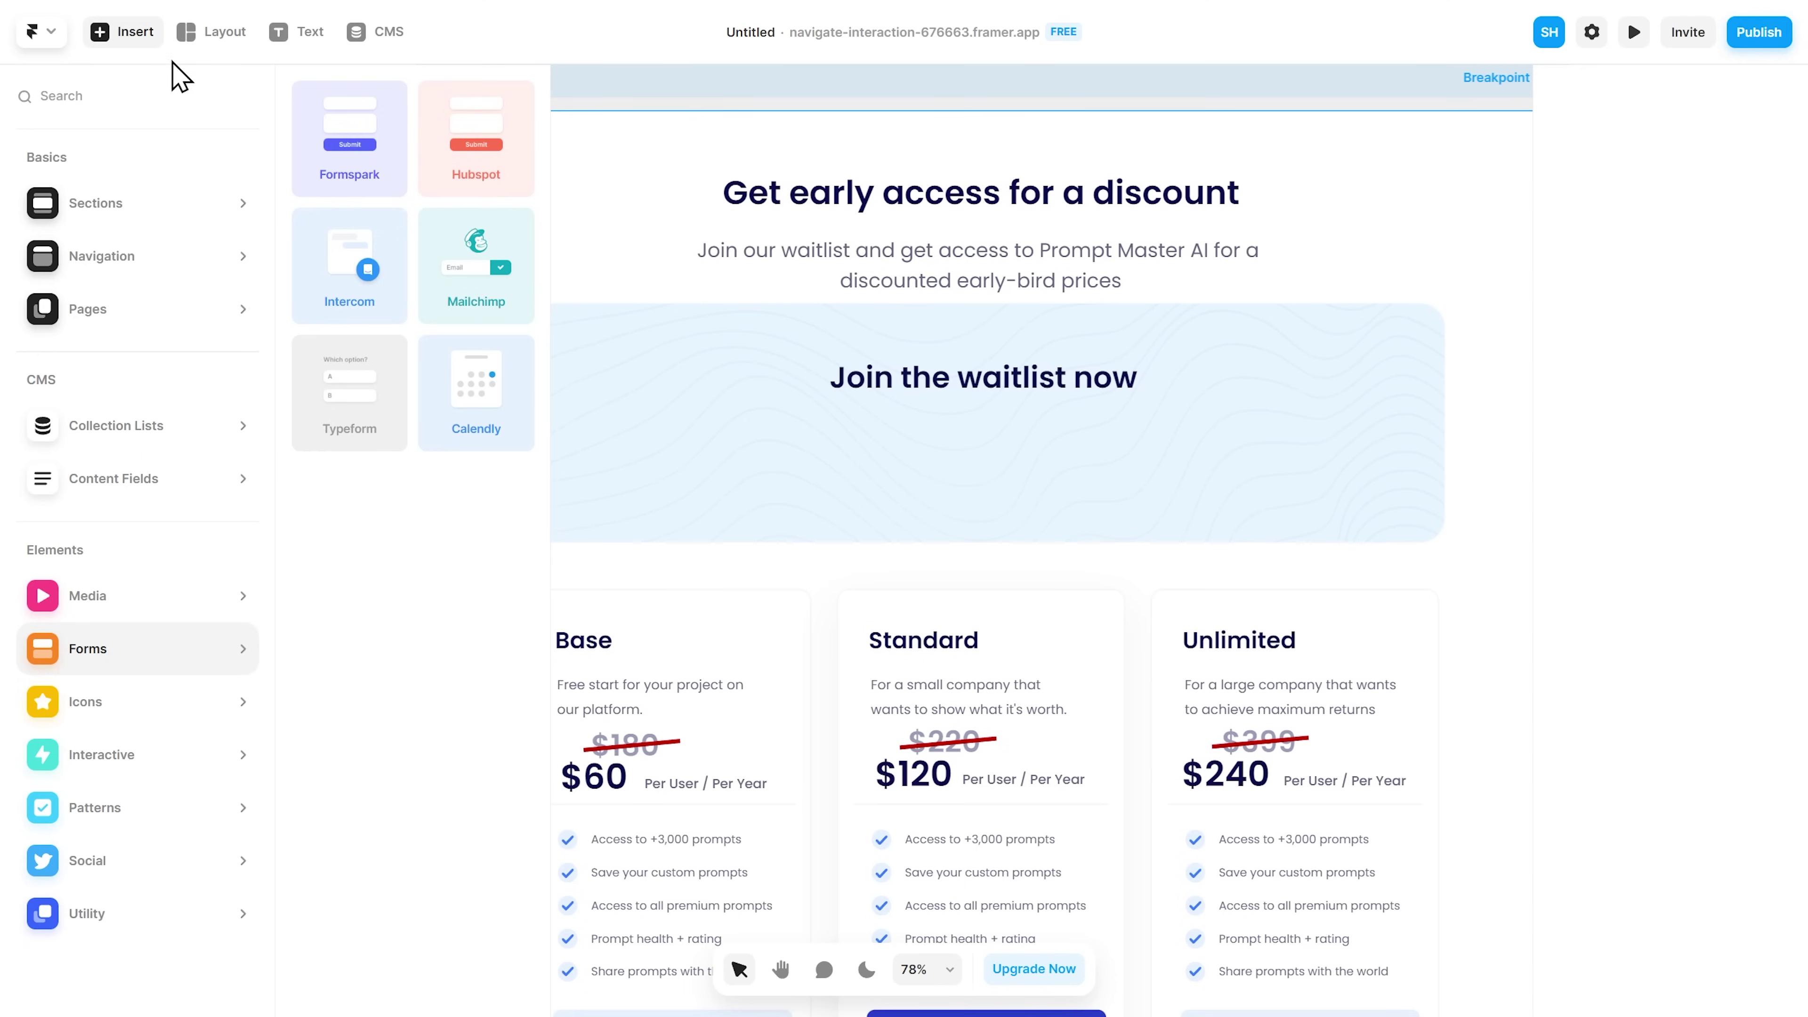
Drop a Formspark form into the waitlist section and create 'Waitlist Form' in Formspark
{"action": "left_click_drag", "start_coordinate": [350, 139], "coordinate": [1064, 528]}
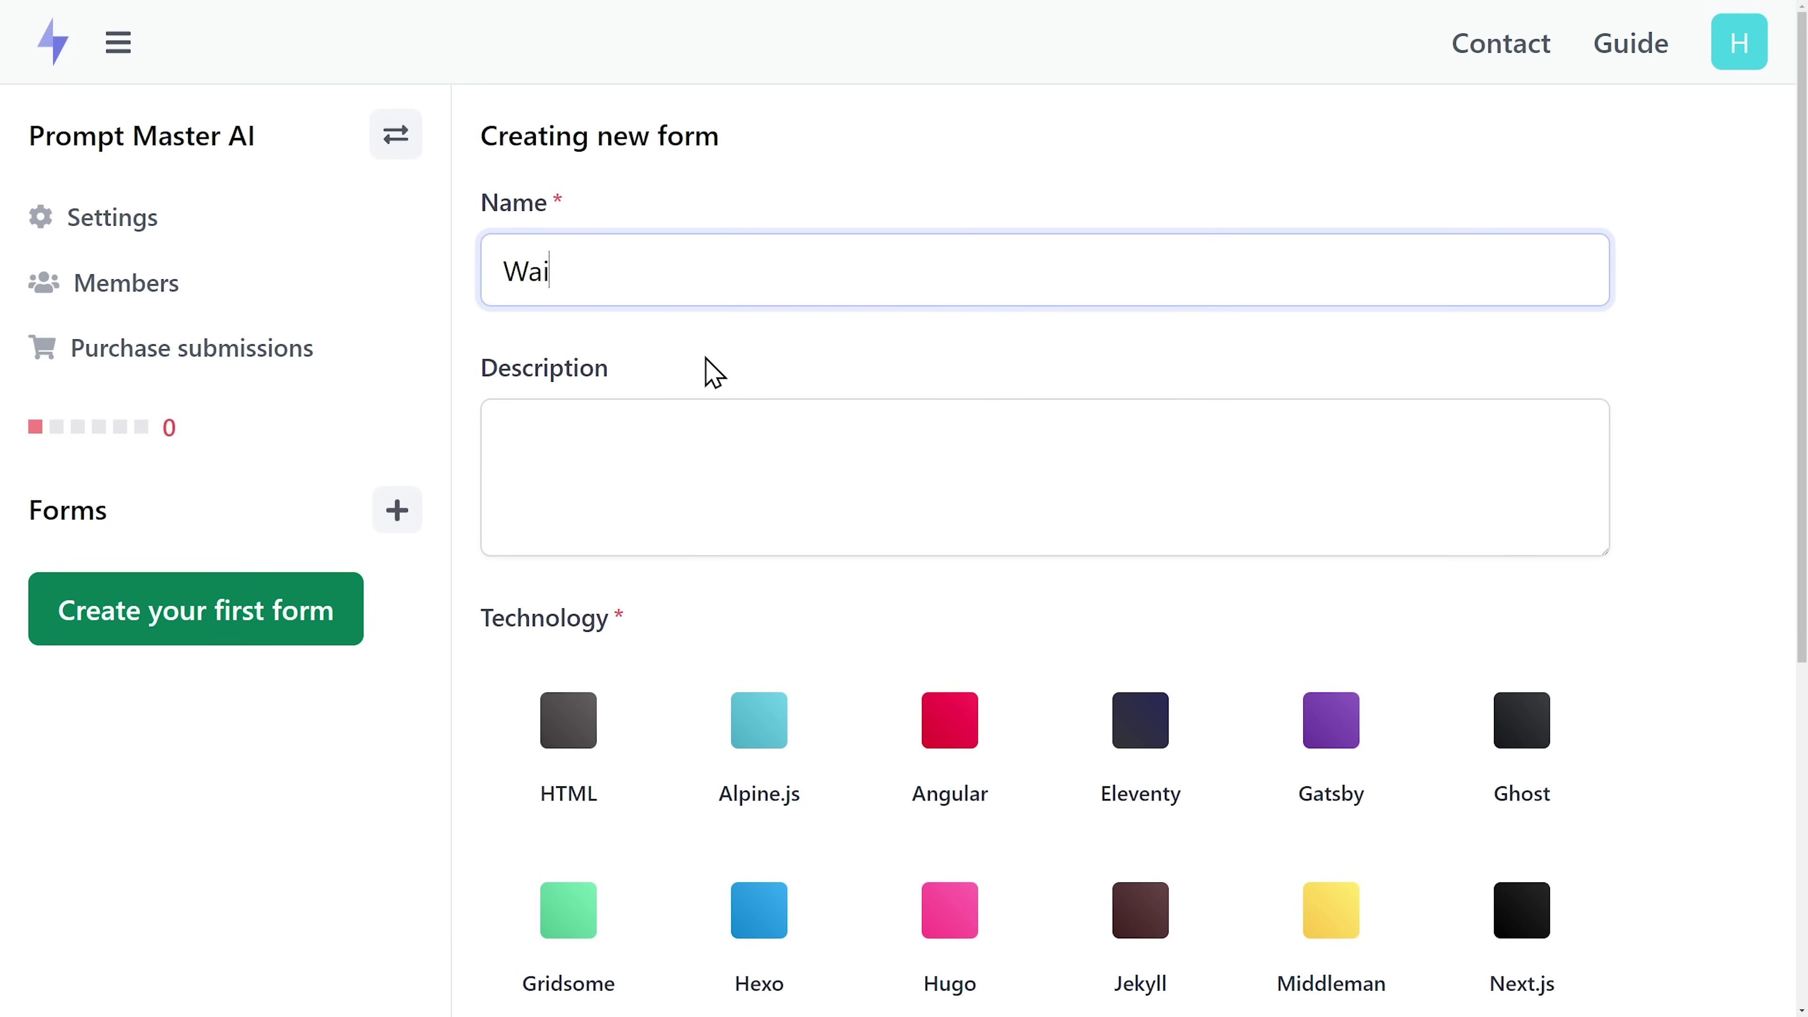
{"action": "type", "text": "tlist Form"}
{"action": "scroll", "coordinate": [1562, 508], "scroll_direction": "down", "scroll_amount": 6}
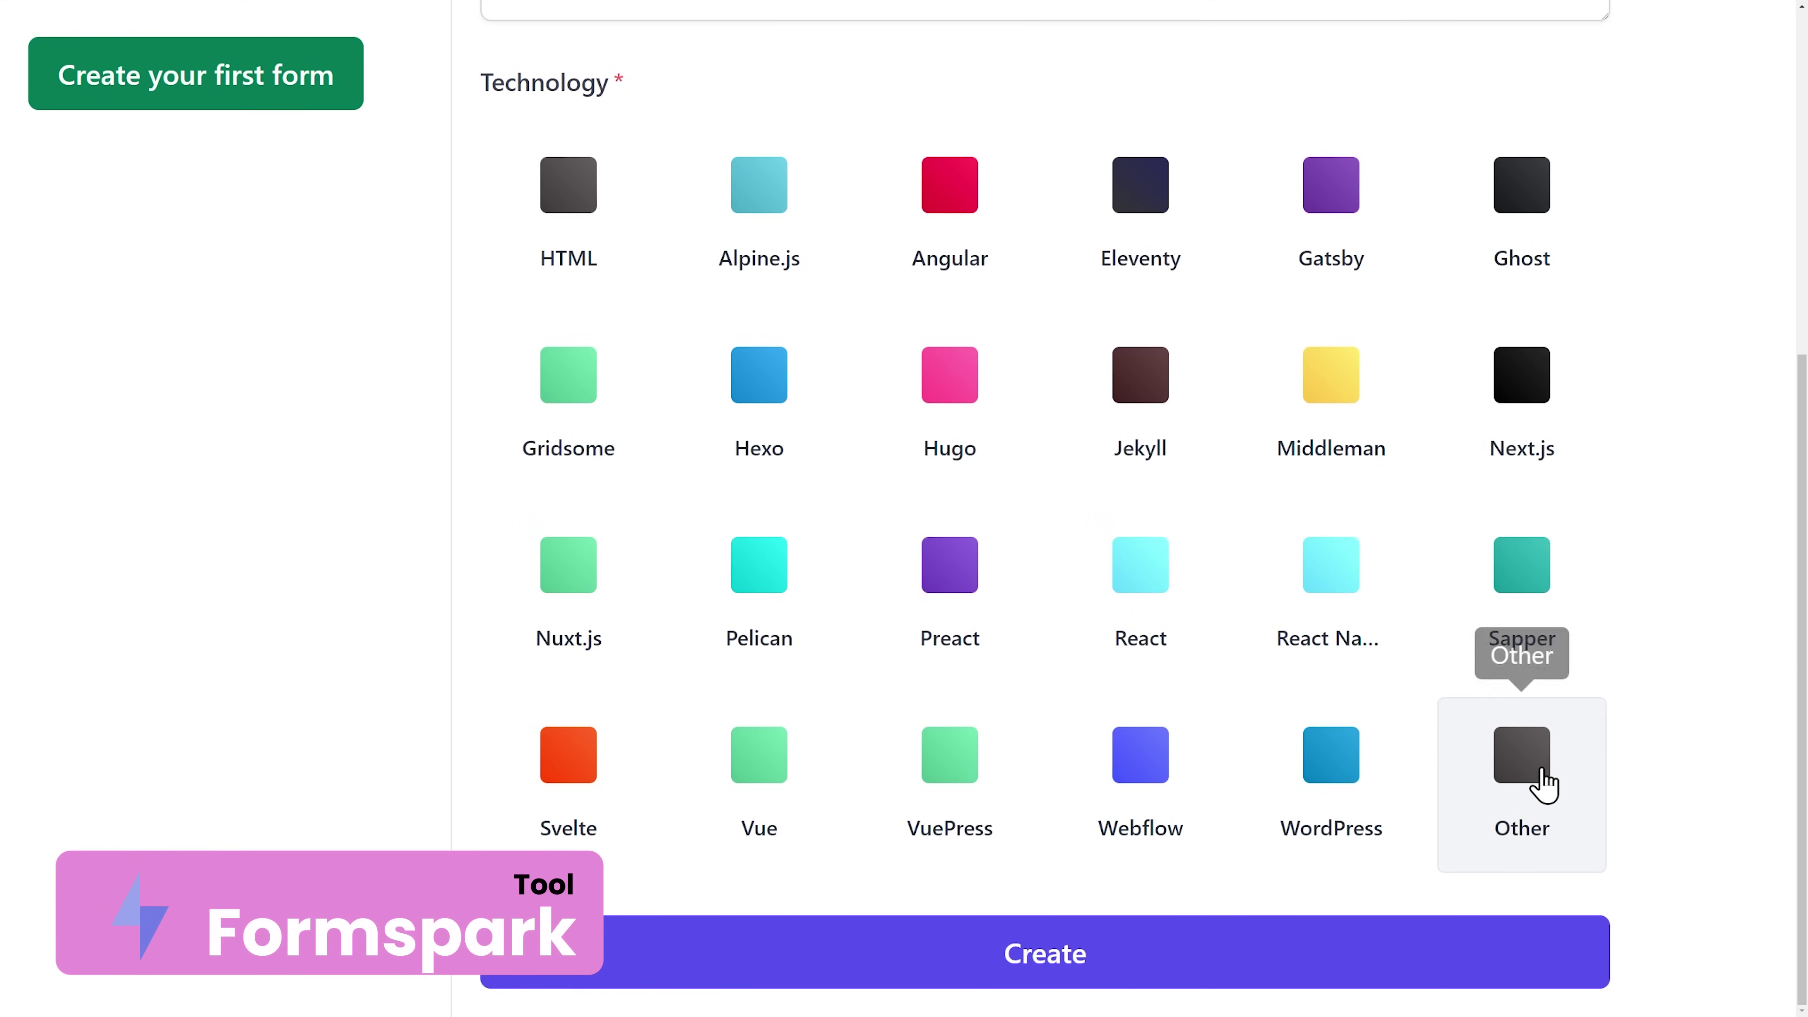
{"action": "left_click", "coordinate": [1441, 957]}
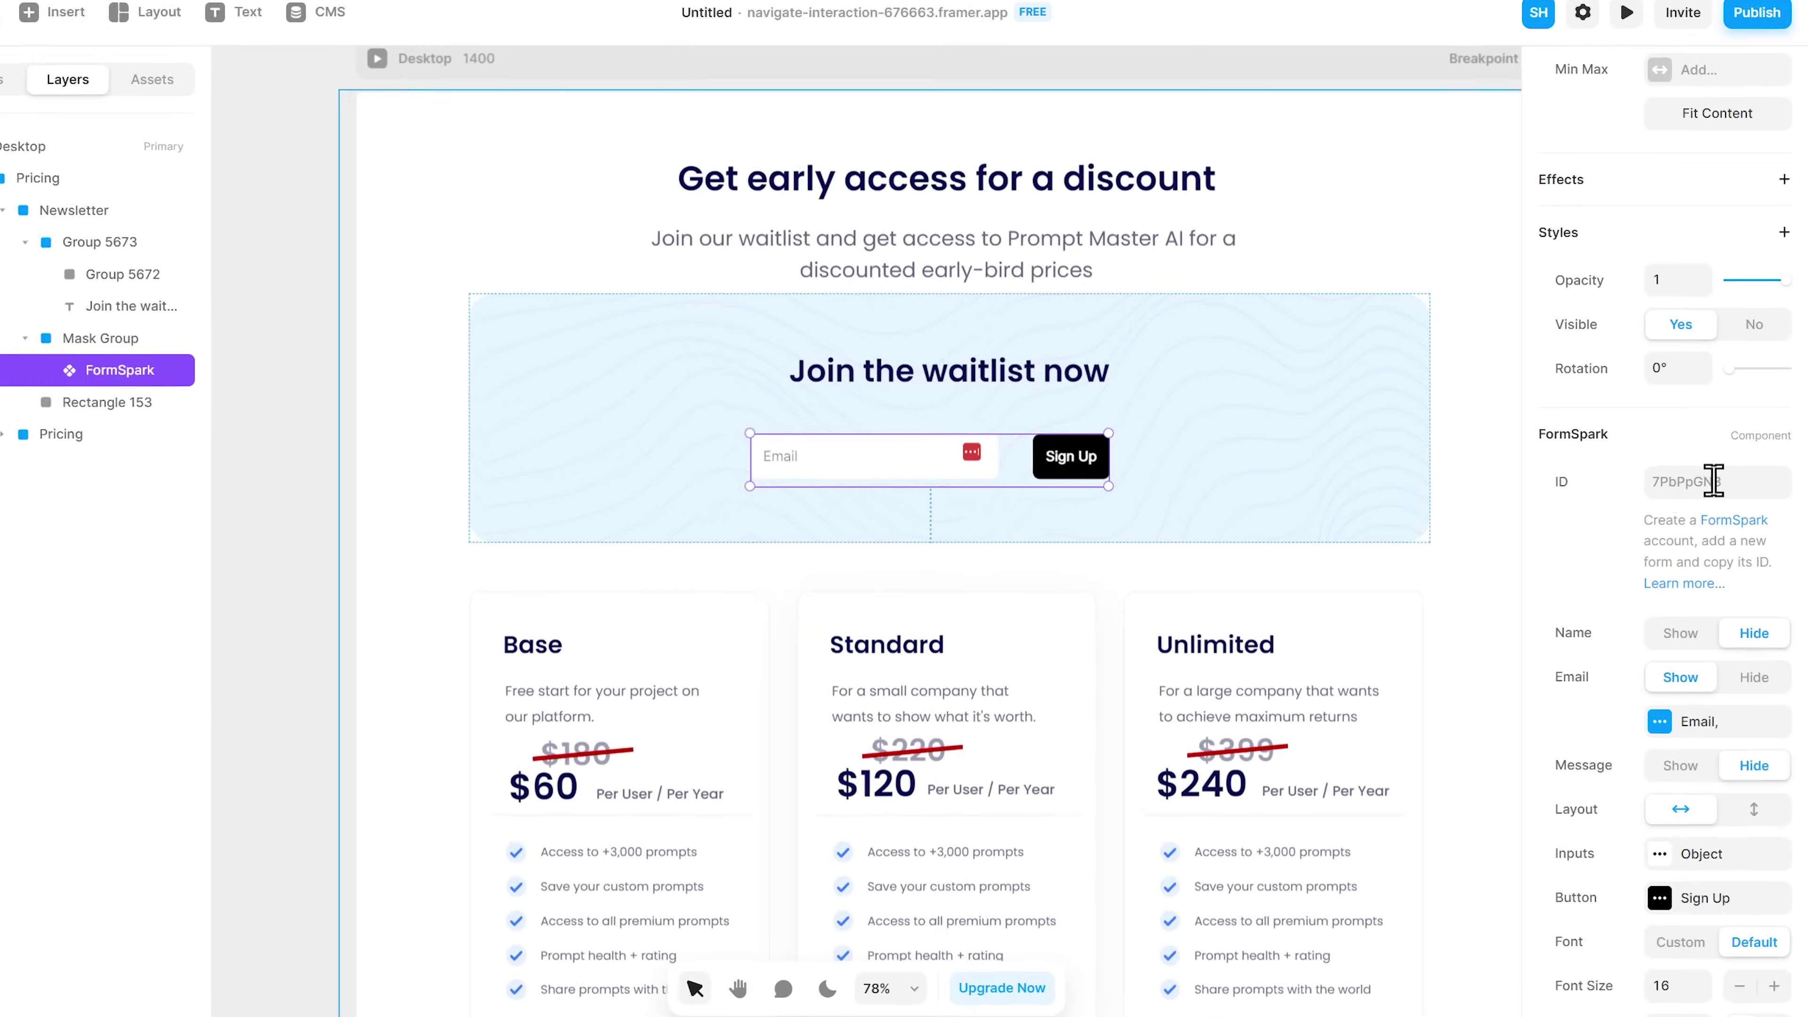
Paste the Formspark form ID into the FormSpark component's ID field
{"action": "left_click", "coordinate": [1695, 479]}
{"action": "type", "text": "8bRsx2uU"}
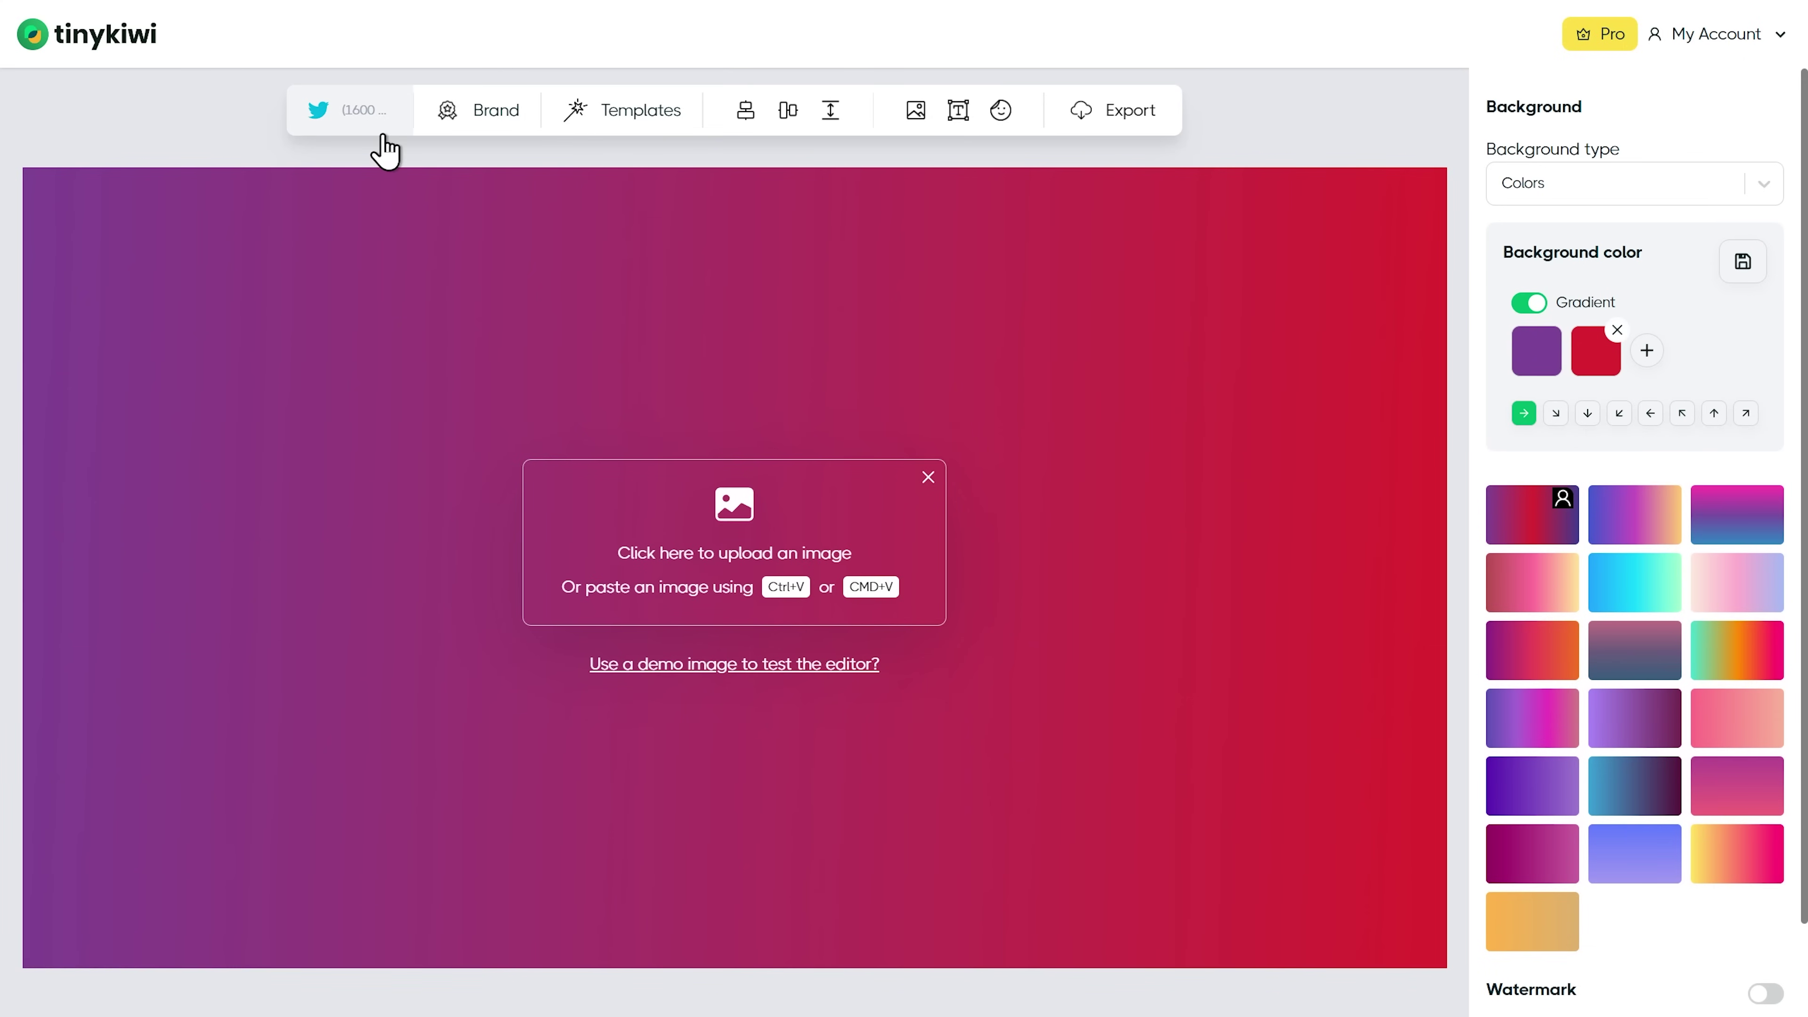
Set the tinykiwi canvas to Facebook Ad size with a blurred blue background
{"action": "left_click", "coordinate": [377, 128]}
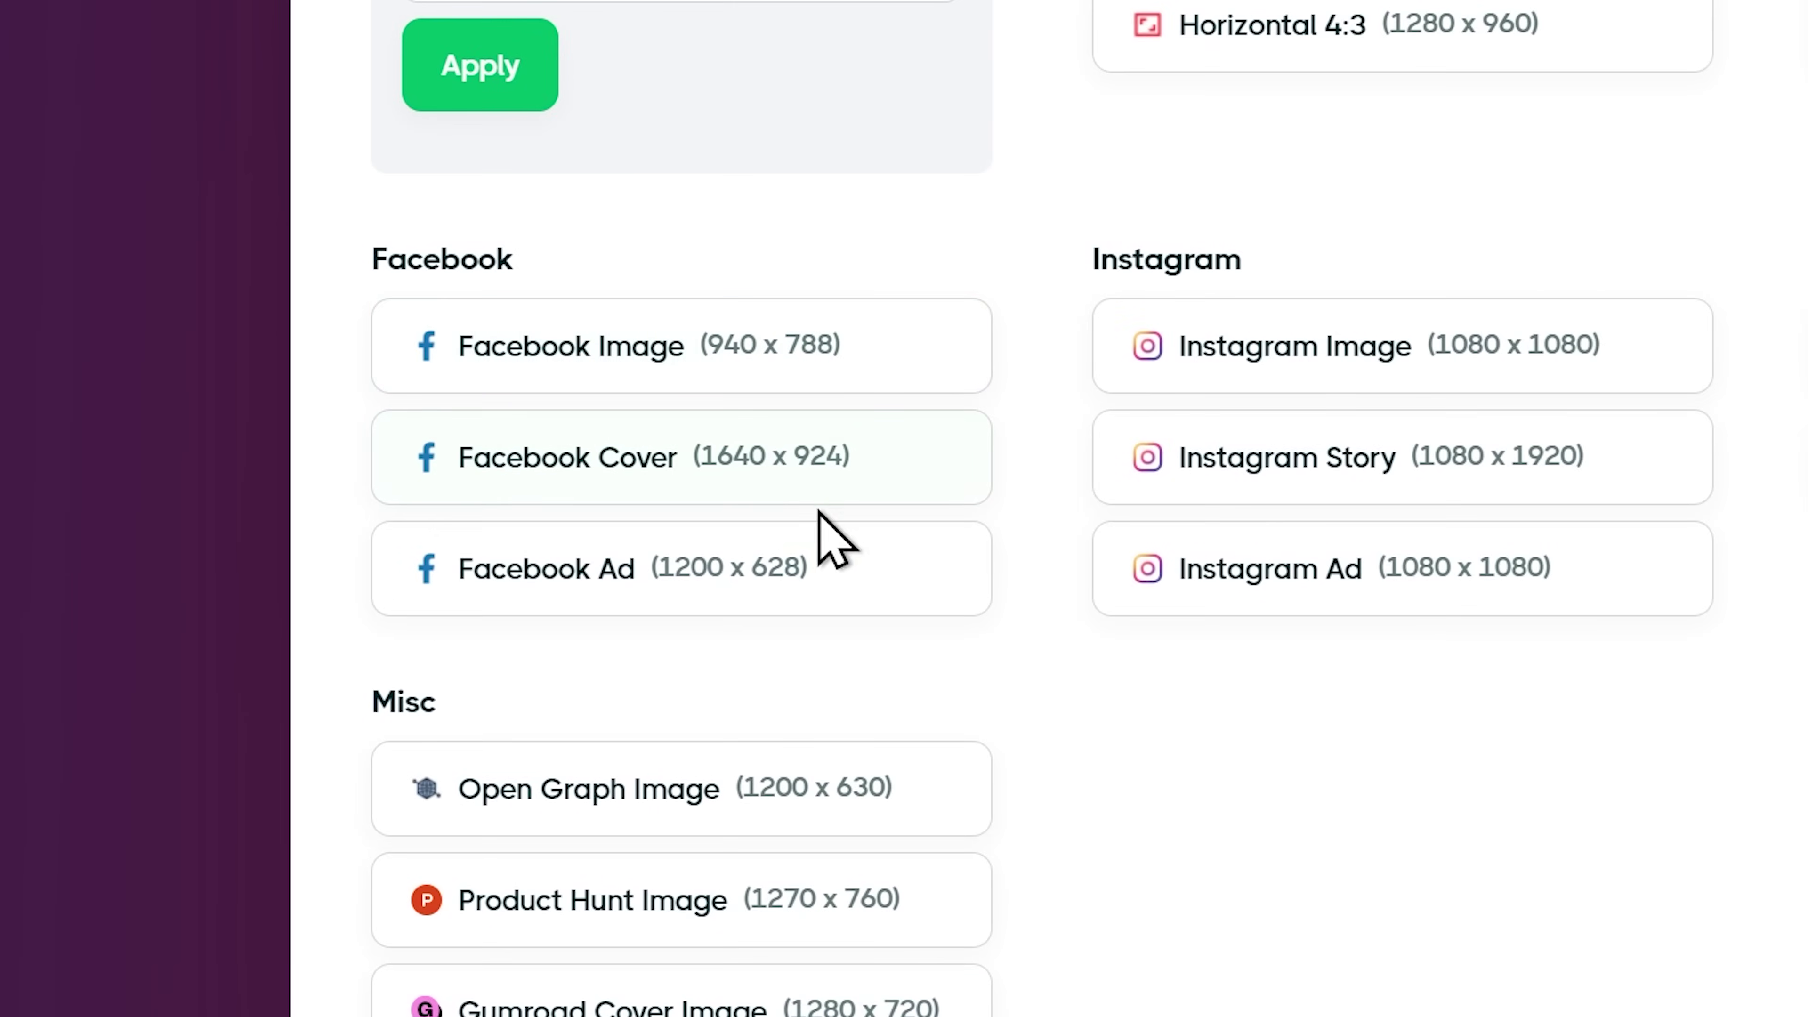
{"action": "left_click", "coordinate": [859, 563]}
{"action": "left_click", "coordinate": [1609, 200]}
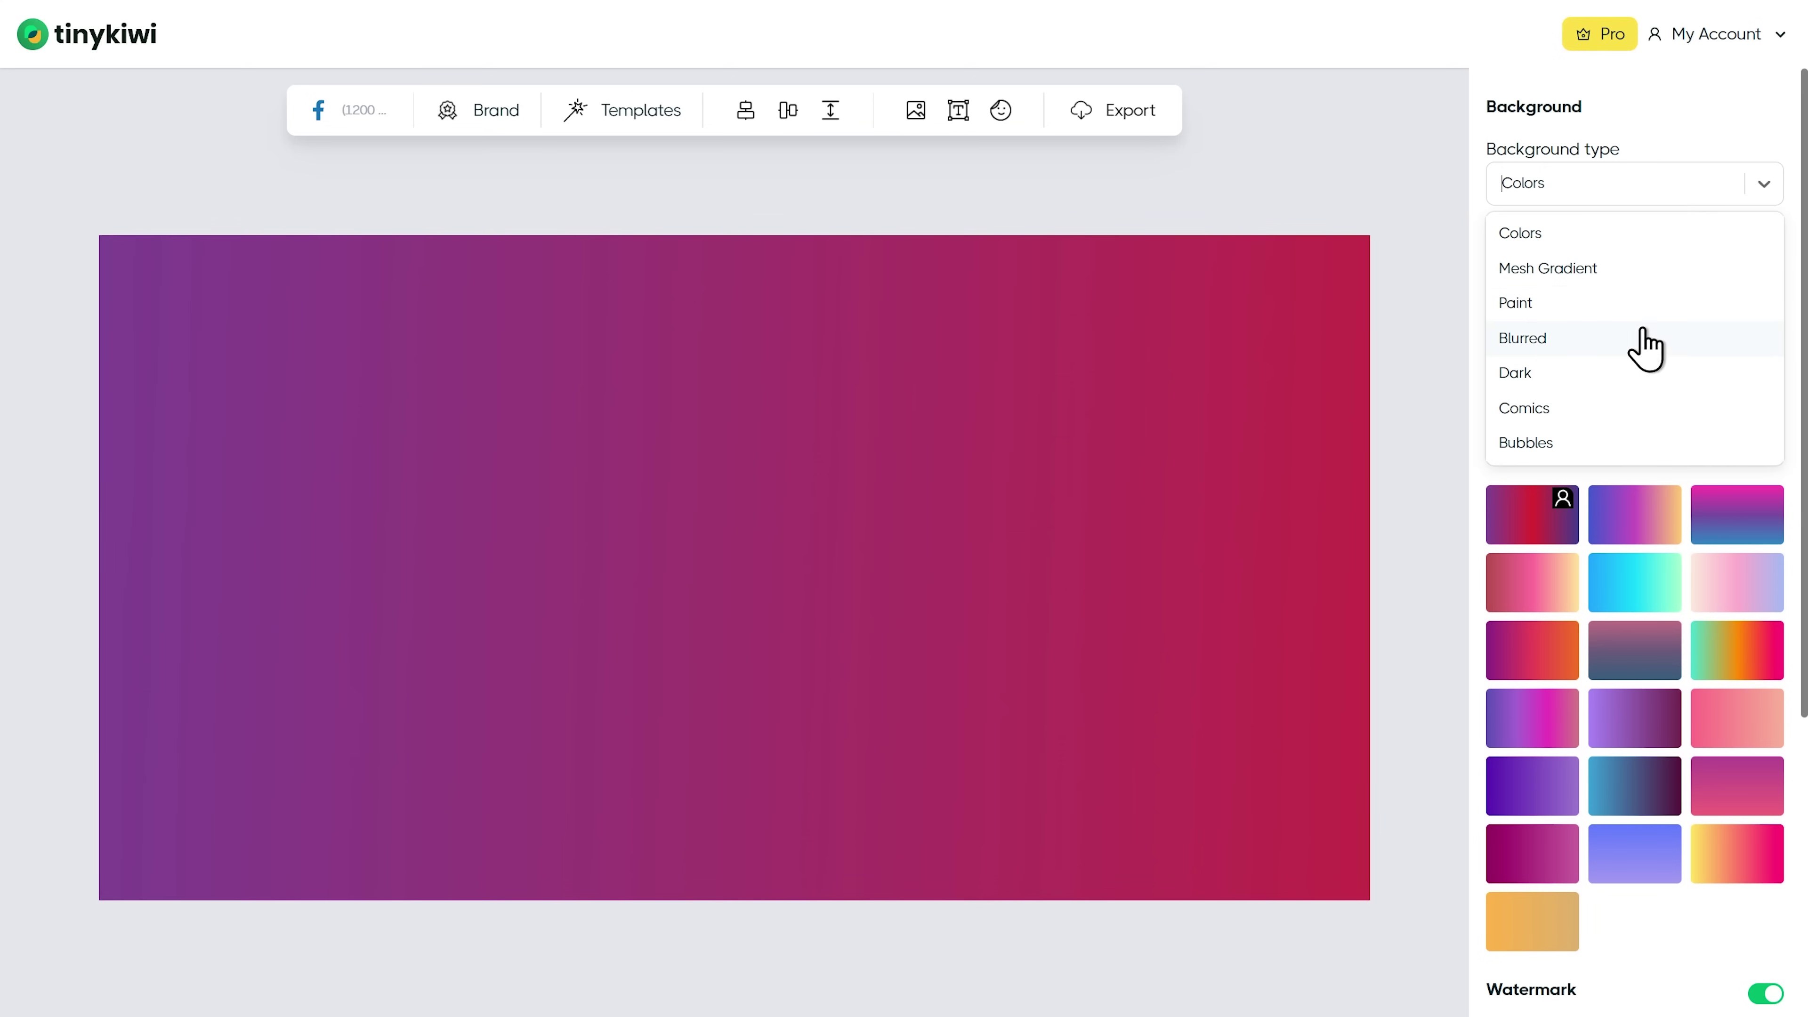
{"action": "left_click", "coordinate": [1646, 349]}
{"action": "left_click", "coordinate": [1597, 316]}
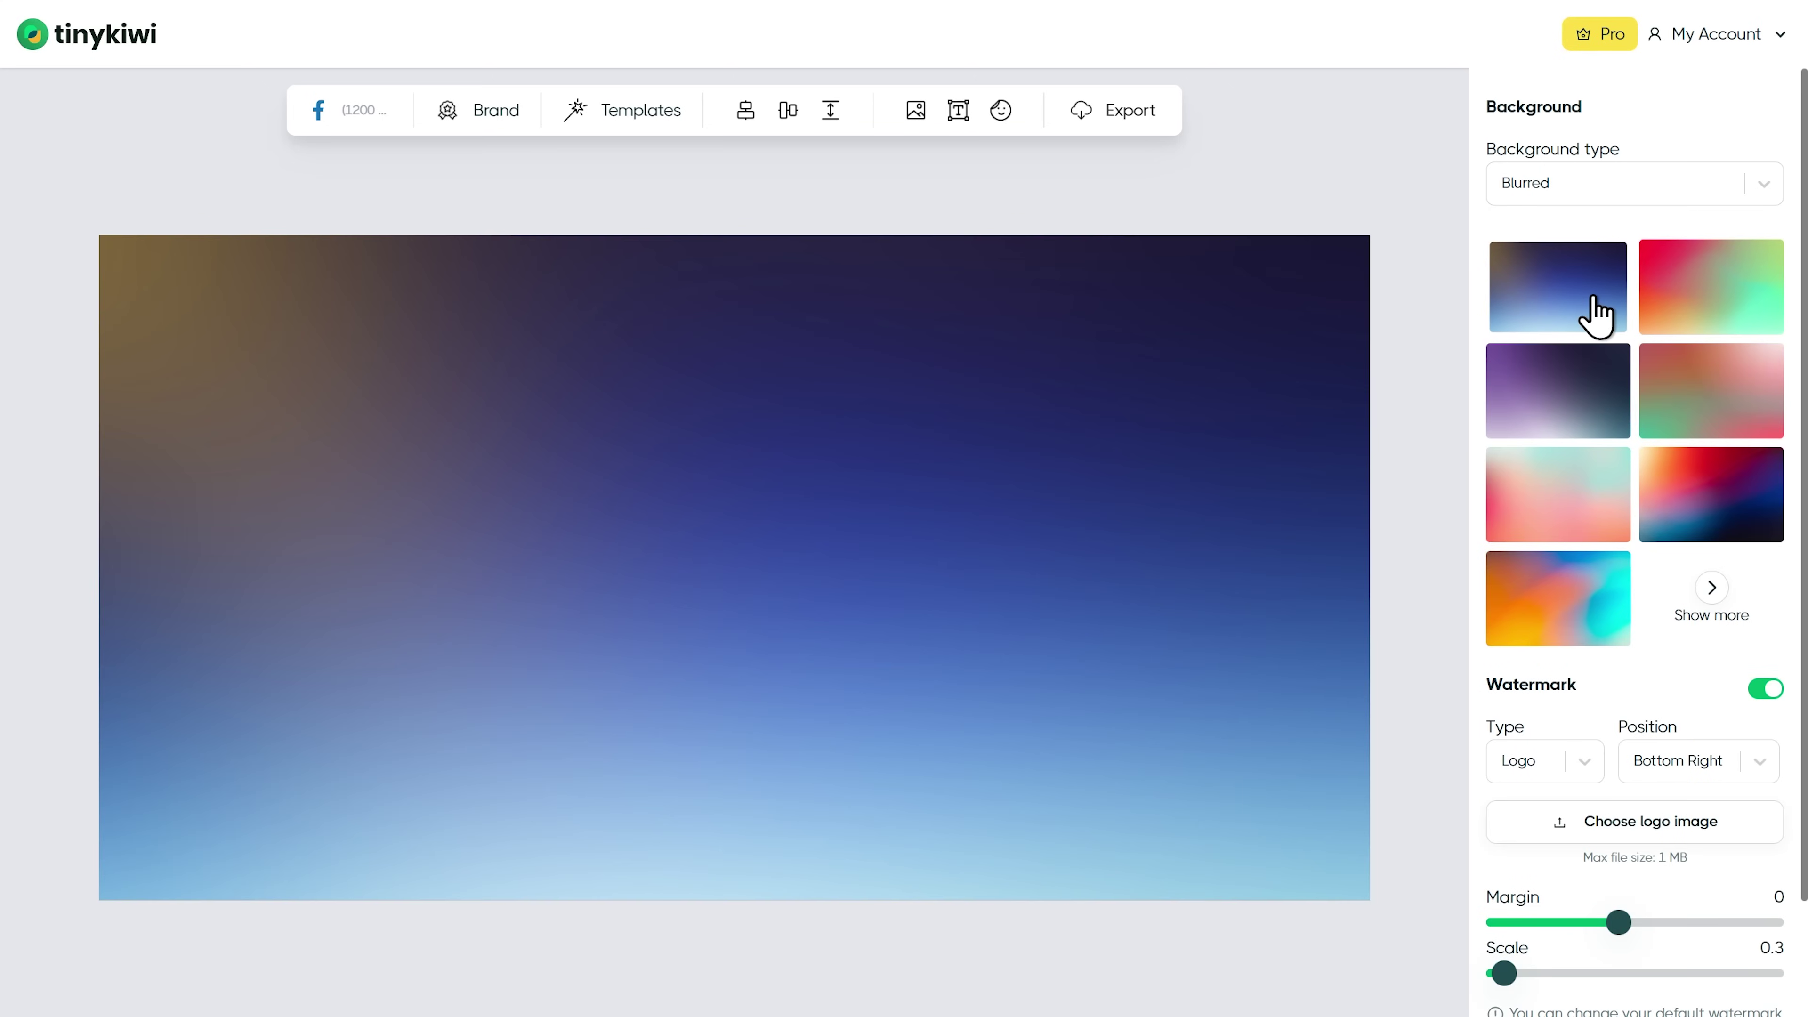
Place the robot illustration at right and add the text 'The right AI Prompts' / 'The first time.'
{"action": "key", "text": "ctrl+v"}
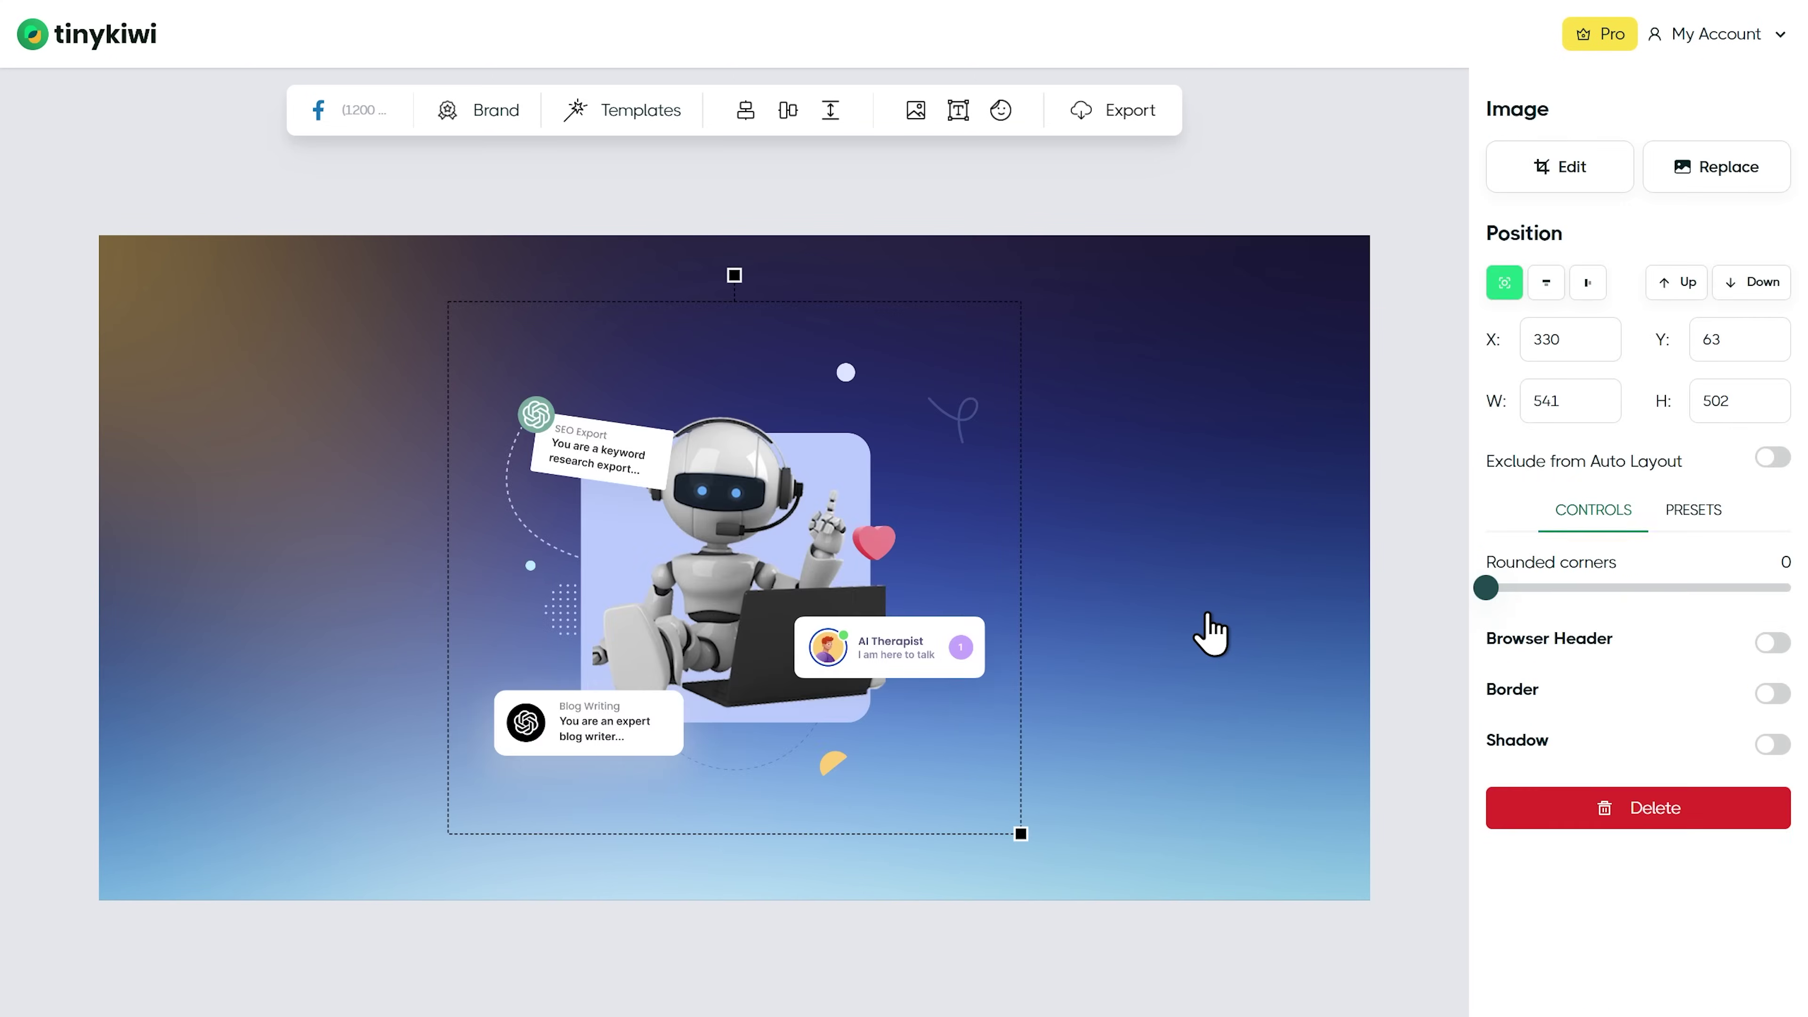
{"action": "left_click_drag", "start_coordinate": [1022, 623], "coordinate": [1078, 581]}
{"action": "left_click", "coordinate": [958, 110]}
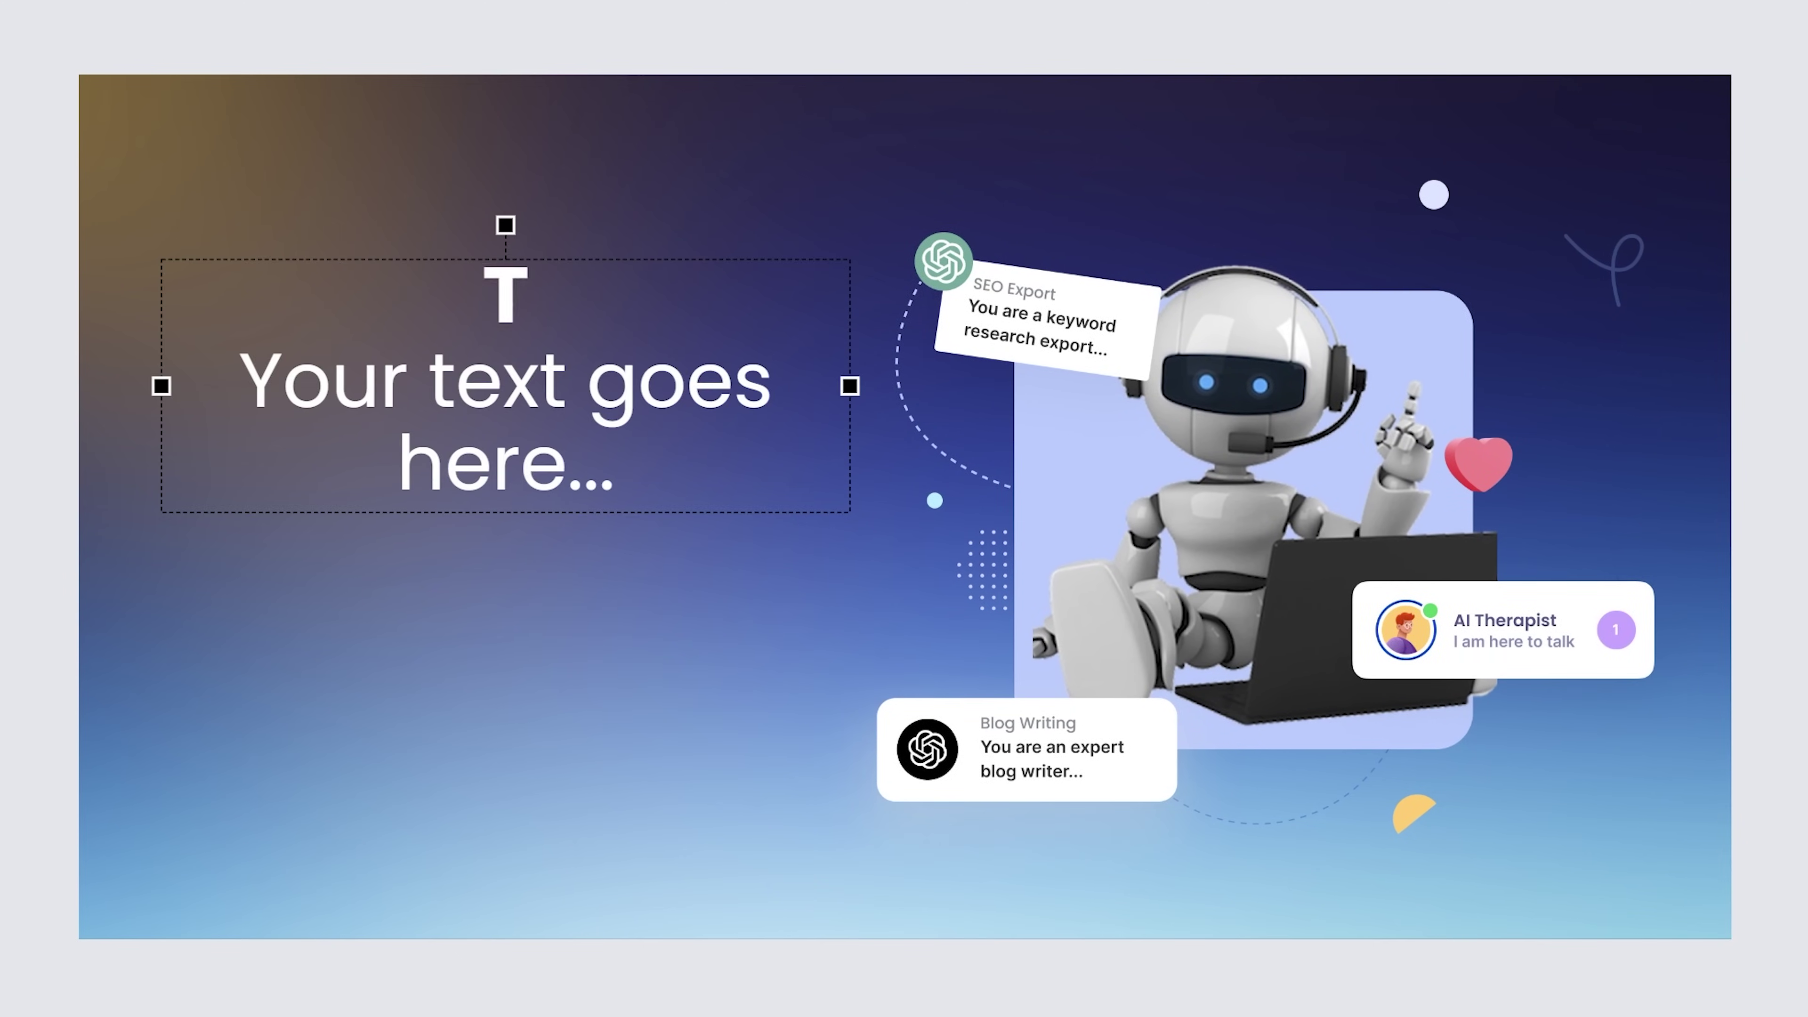
{"action": "type", "text": "The right AI Prompts"}
{"action": "key", "text": "Return"}
{"action": "type", "text": "The first time."}
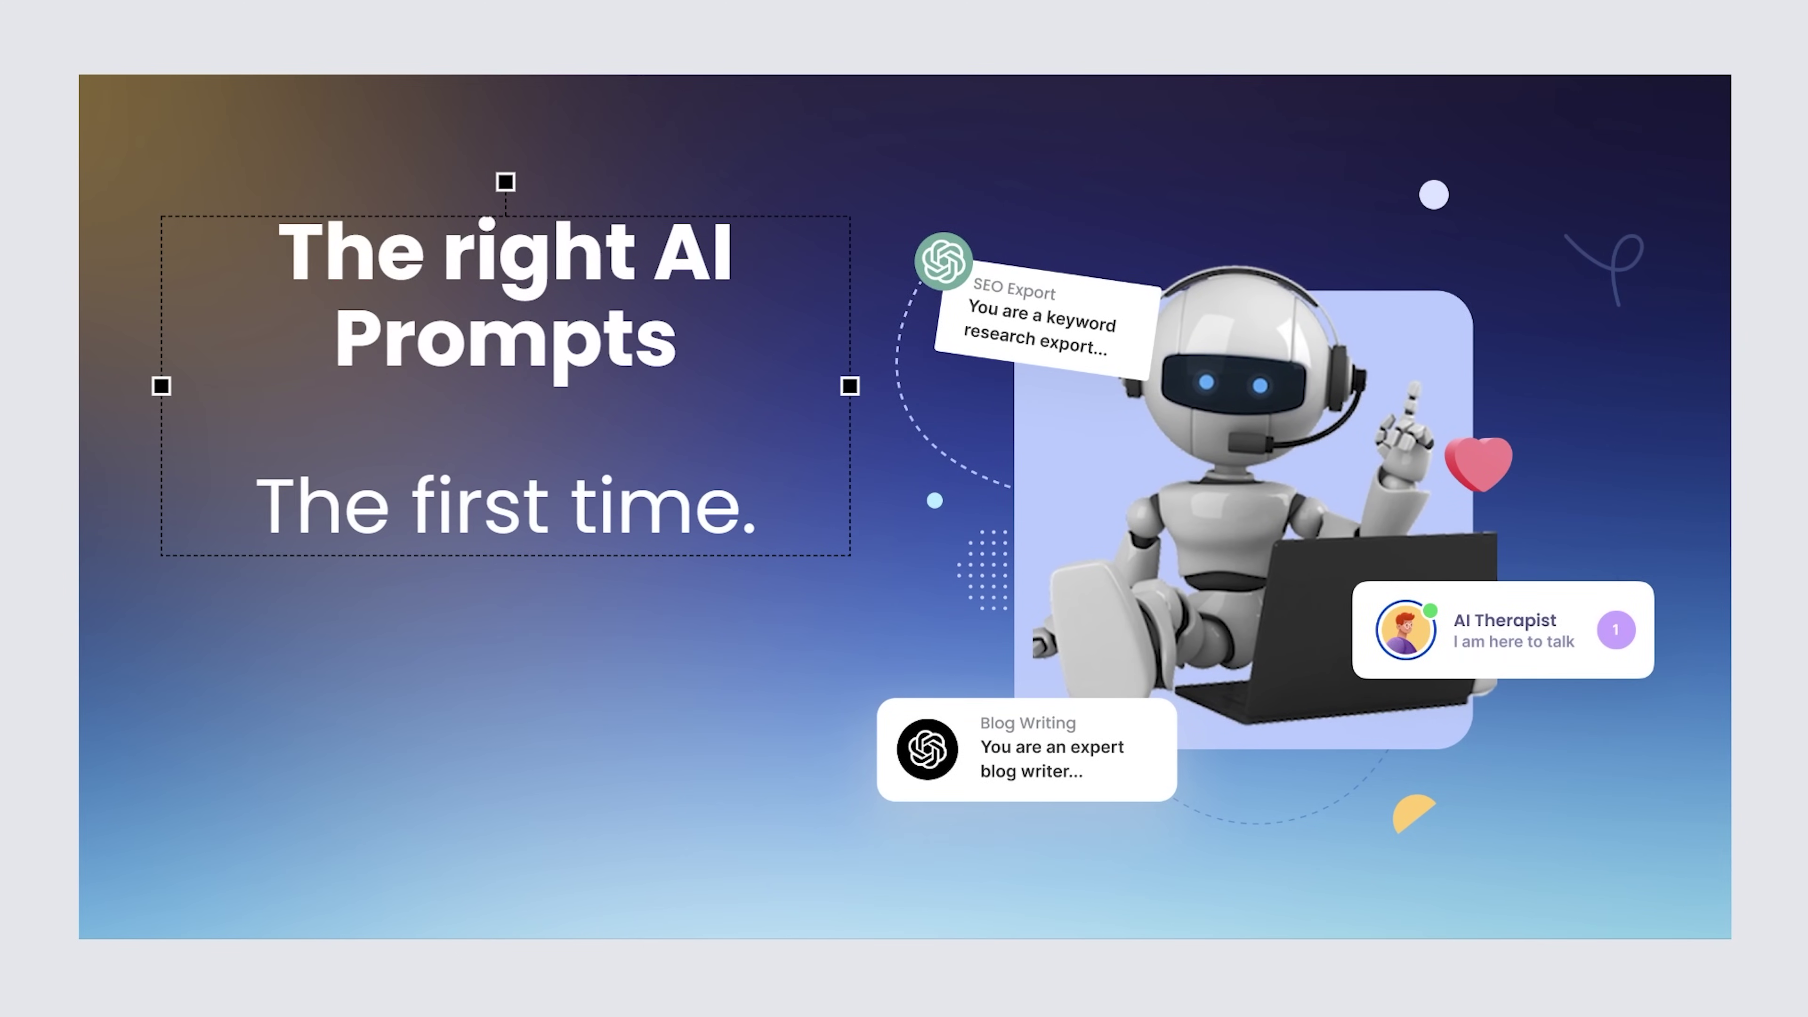
{"action": "left_click_drag", "start_coordinate": [517, 345], "coordinate": [528, 356]}
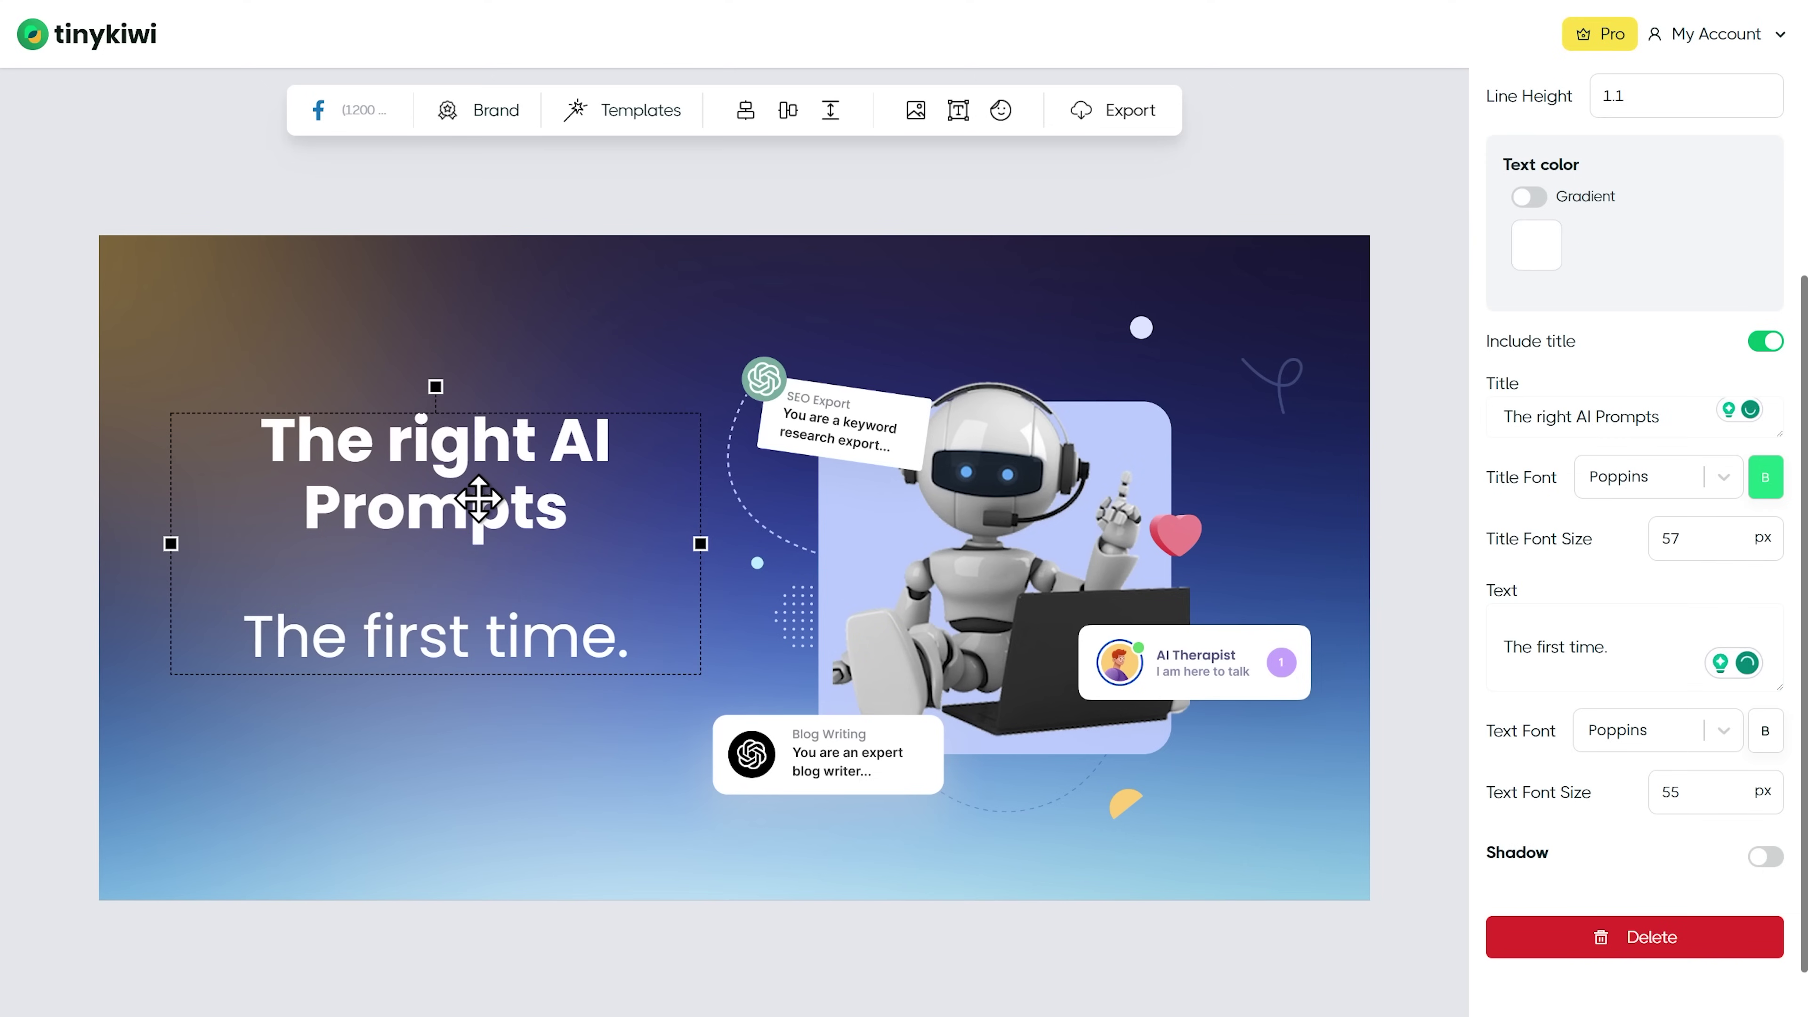
Add the two OpenAI logos under the text and shift the text block slightly up
{"action": "key", "text": "ctrl+v"}
{"action": "left_click_drag", "start_coordinate": [517, 787], "coordinate": [499, 741]}
{"action": "left_click", "coordinate": [496, 542]}
{"action": "left_click_drag", "start_coordinate": [490, 471], "coordinate": [489, 433]}
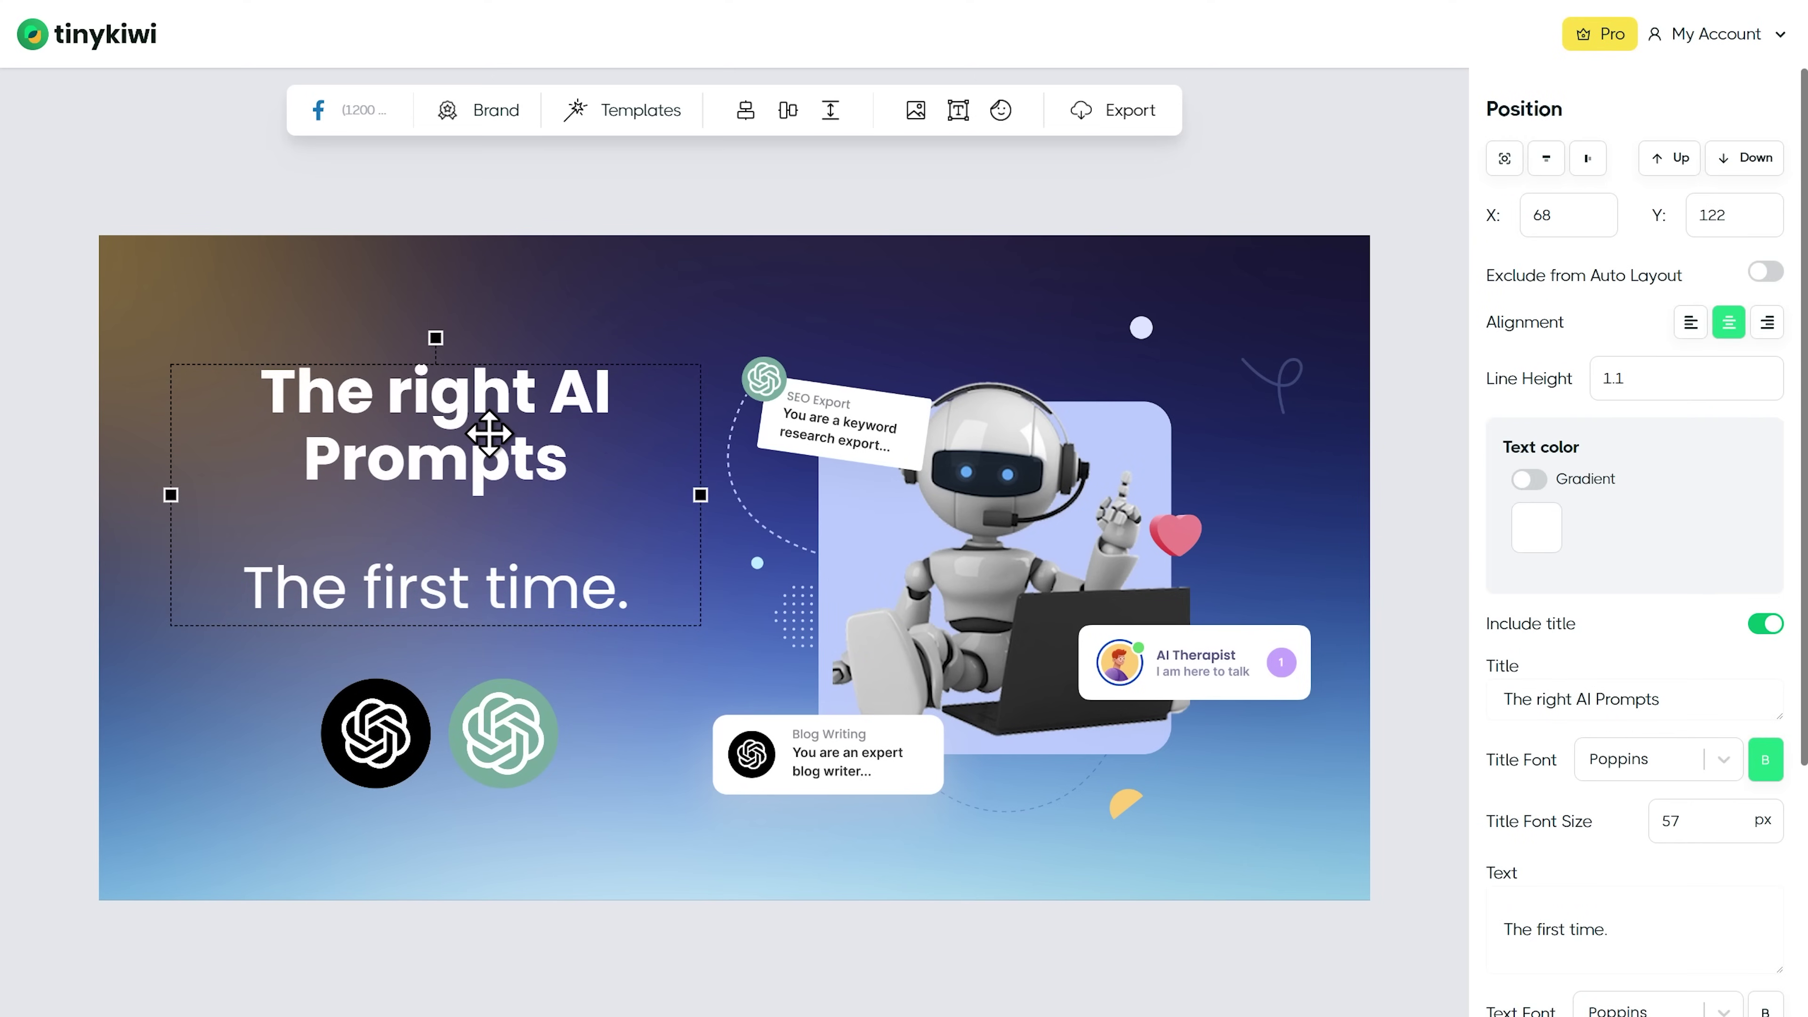
{"action": "left_click", "coordinate": [513, 734]}
{"action": "key", "text": "Escape"}
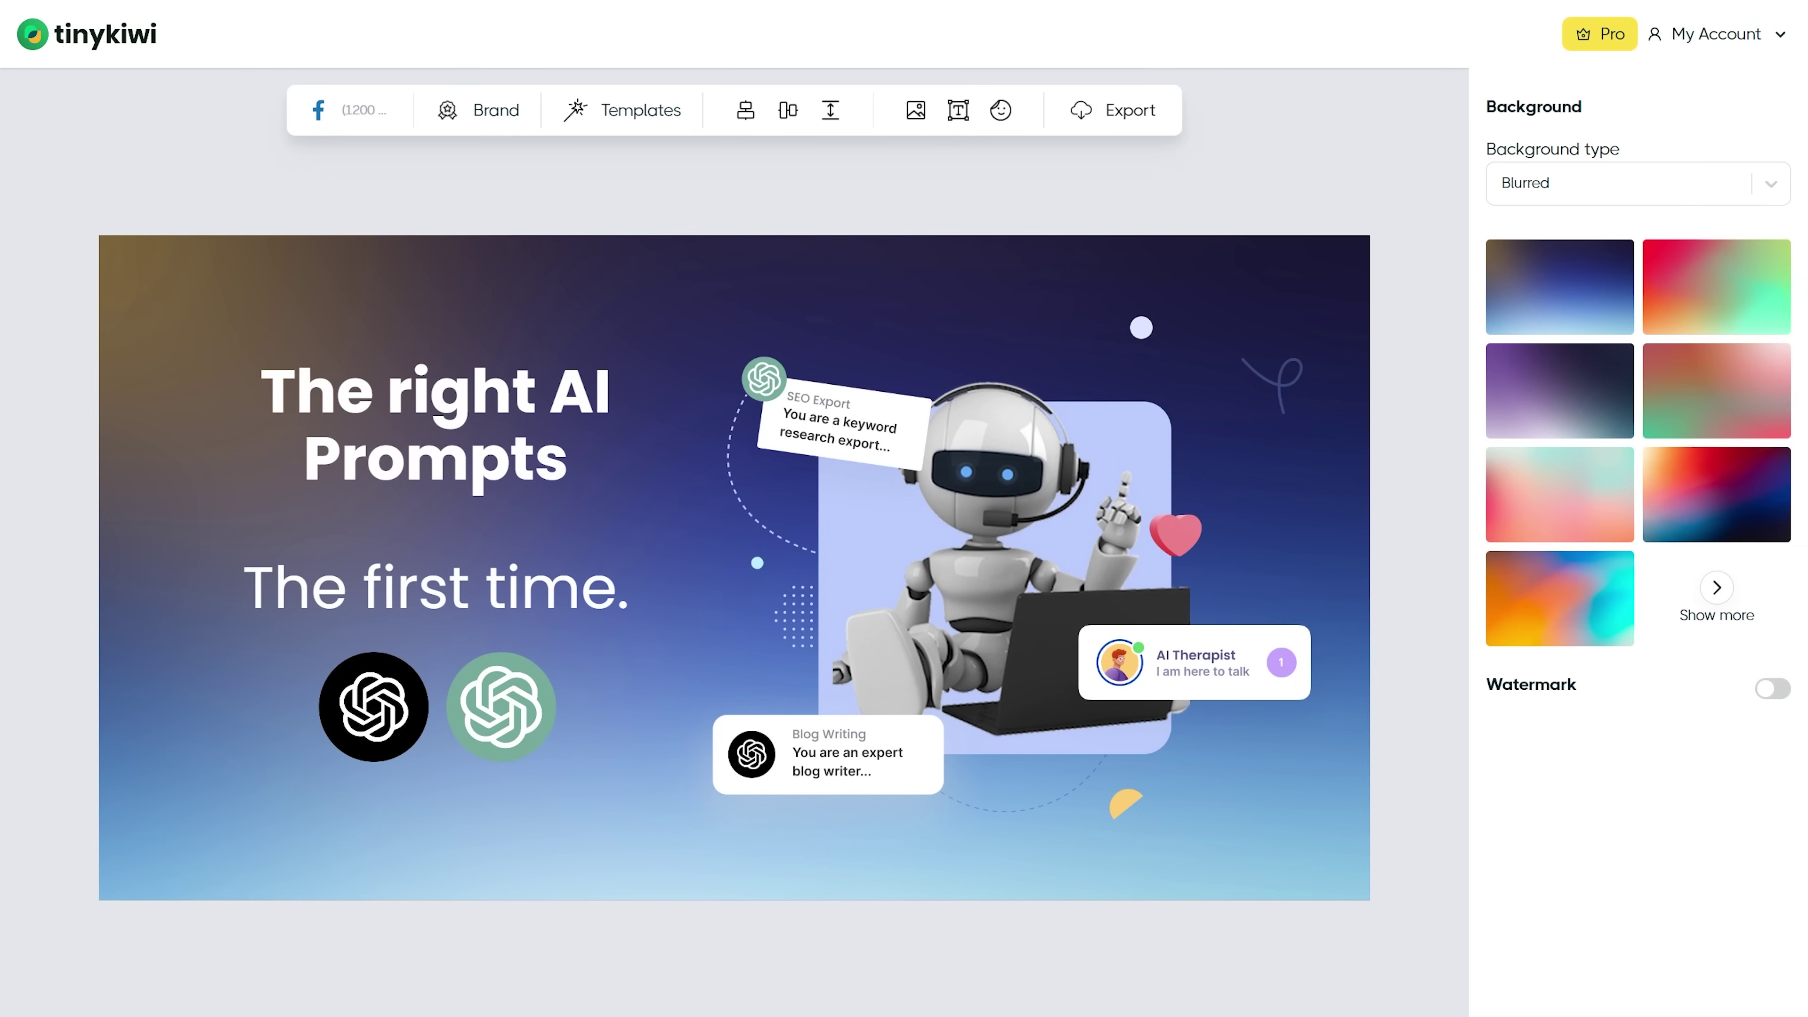
{"action": "left_click", "coordinate": [369, 118]}
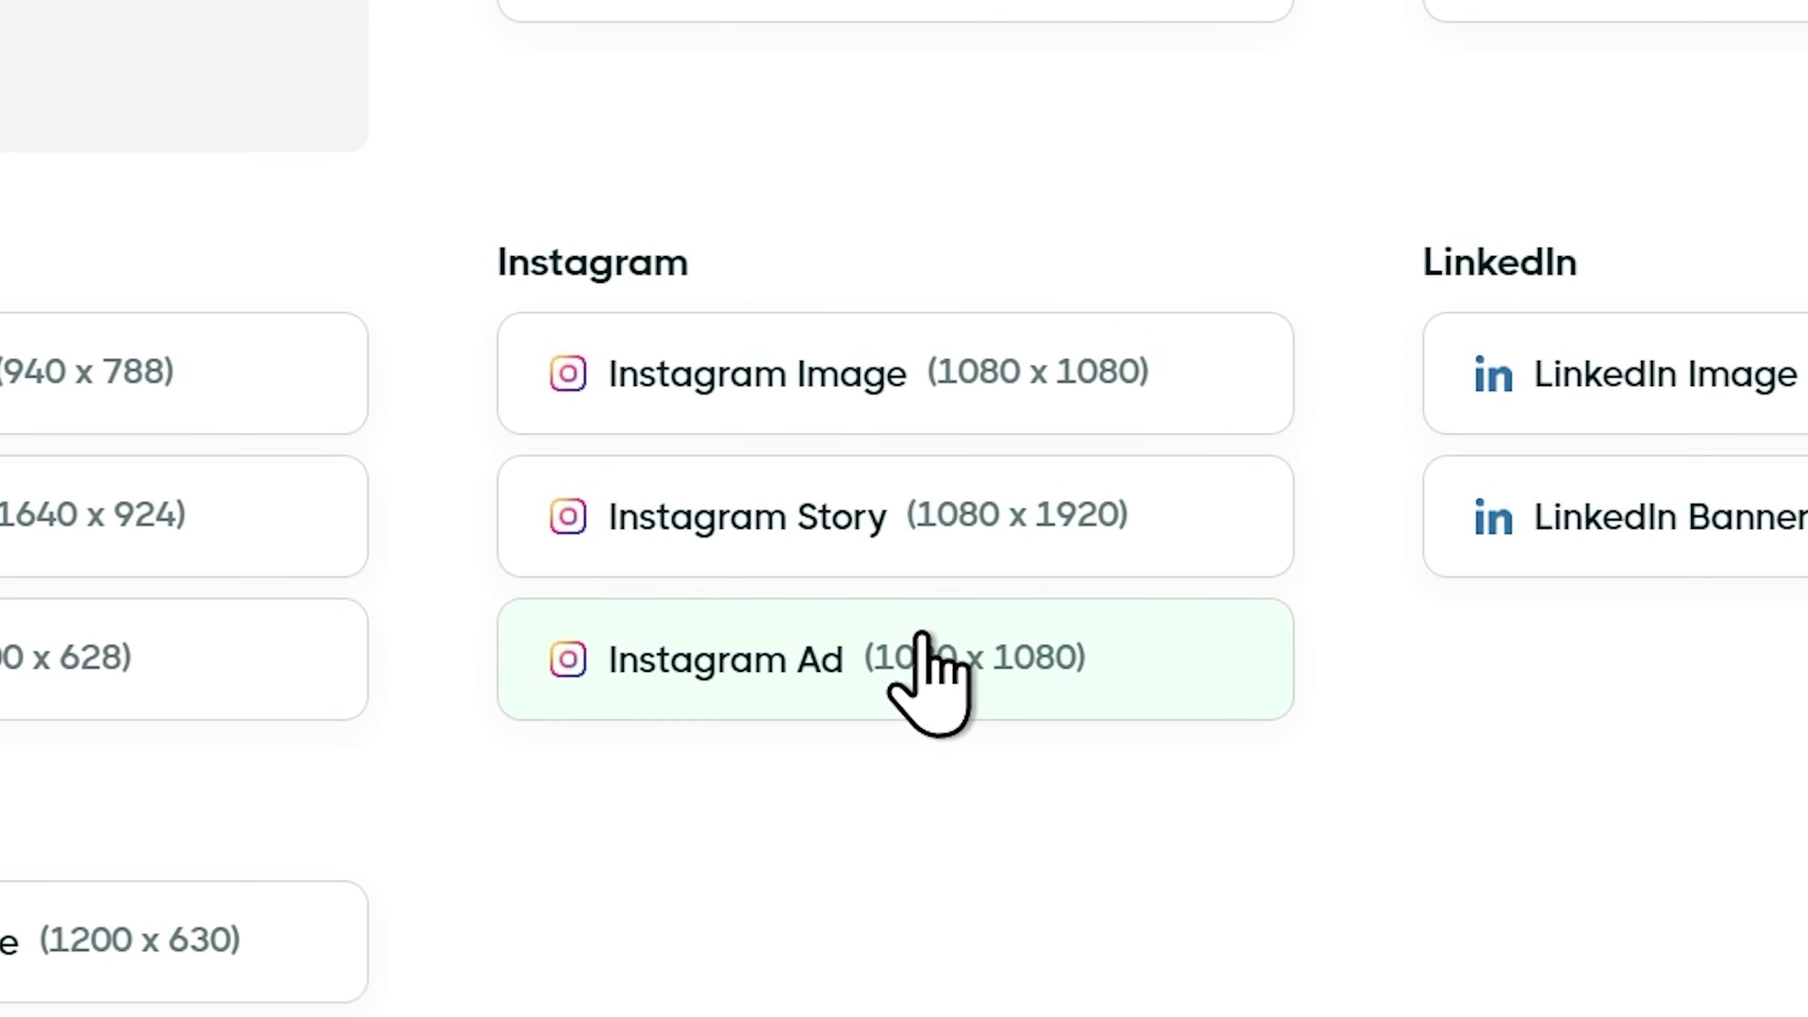
Resize the design to Instagram Ad size, moving the robot below the heading and logos
{"action": "left_click", "coordinate": [914, 649]}
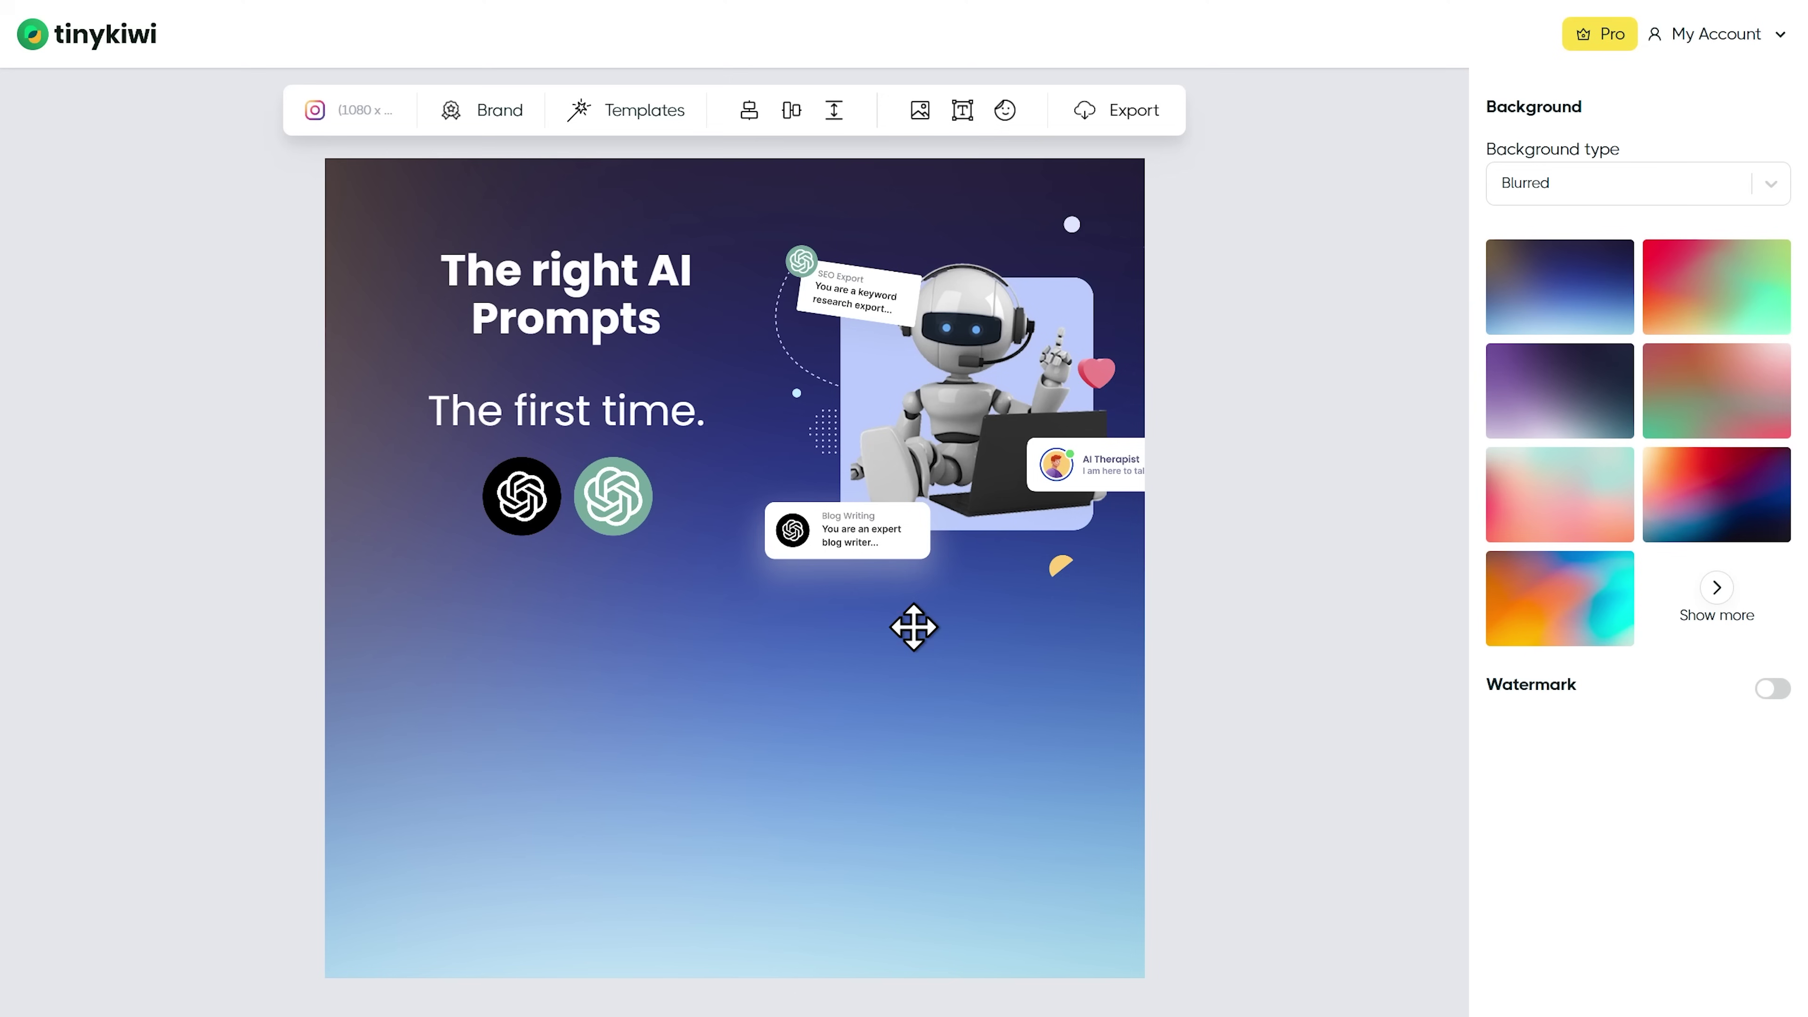
{"action": "left_click", "coordinate": [968, 435]}
{"action": "left_click", "coordinate": [794, 283]}
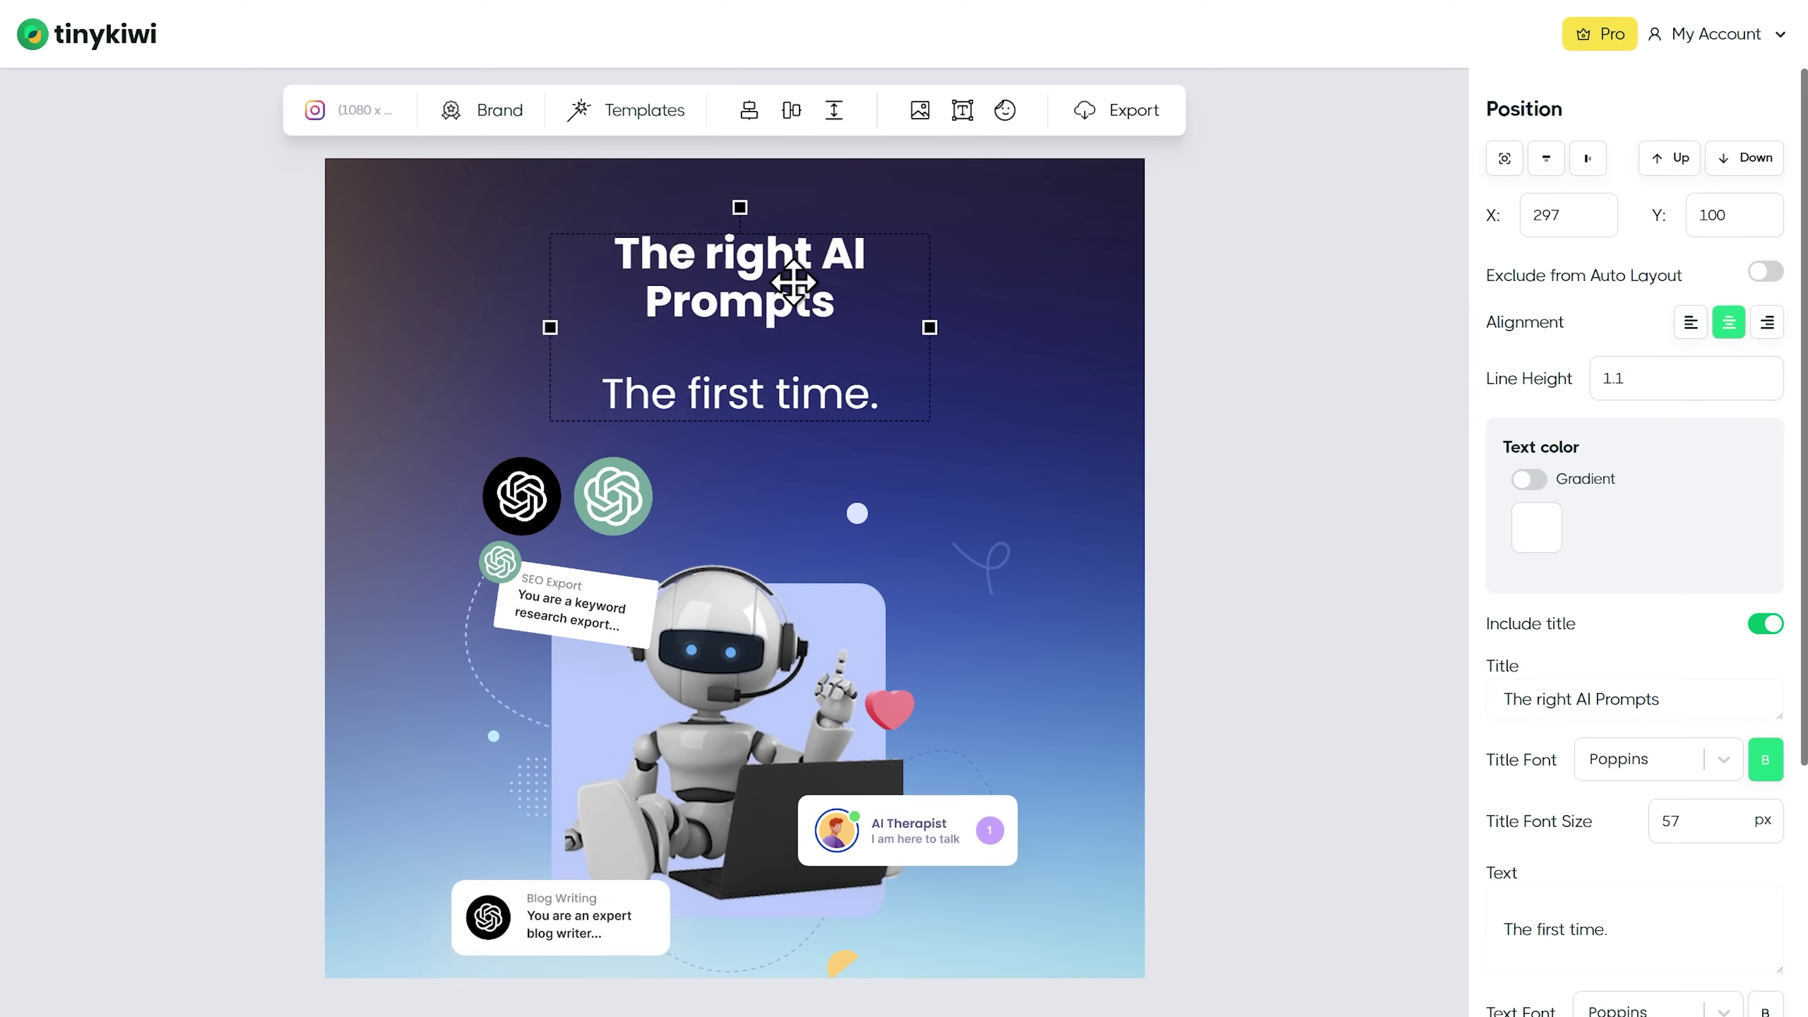
{"action": "left_click_drag", "start_coordinate": [744, 435], "coordinate": [976, 732]}
{"action": "left_click", "coordinate": [1392, 1008]}
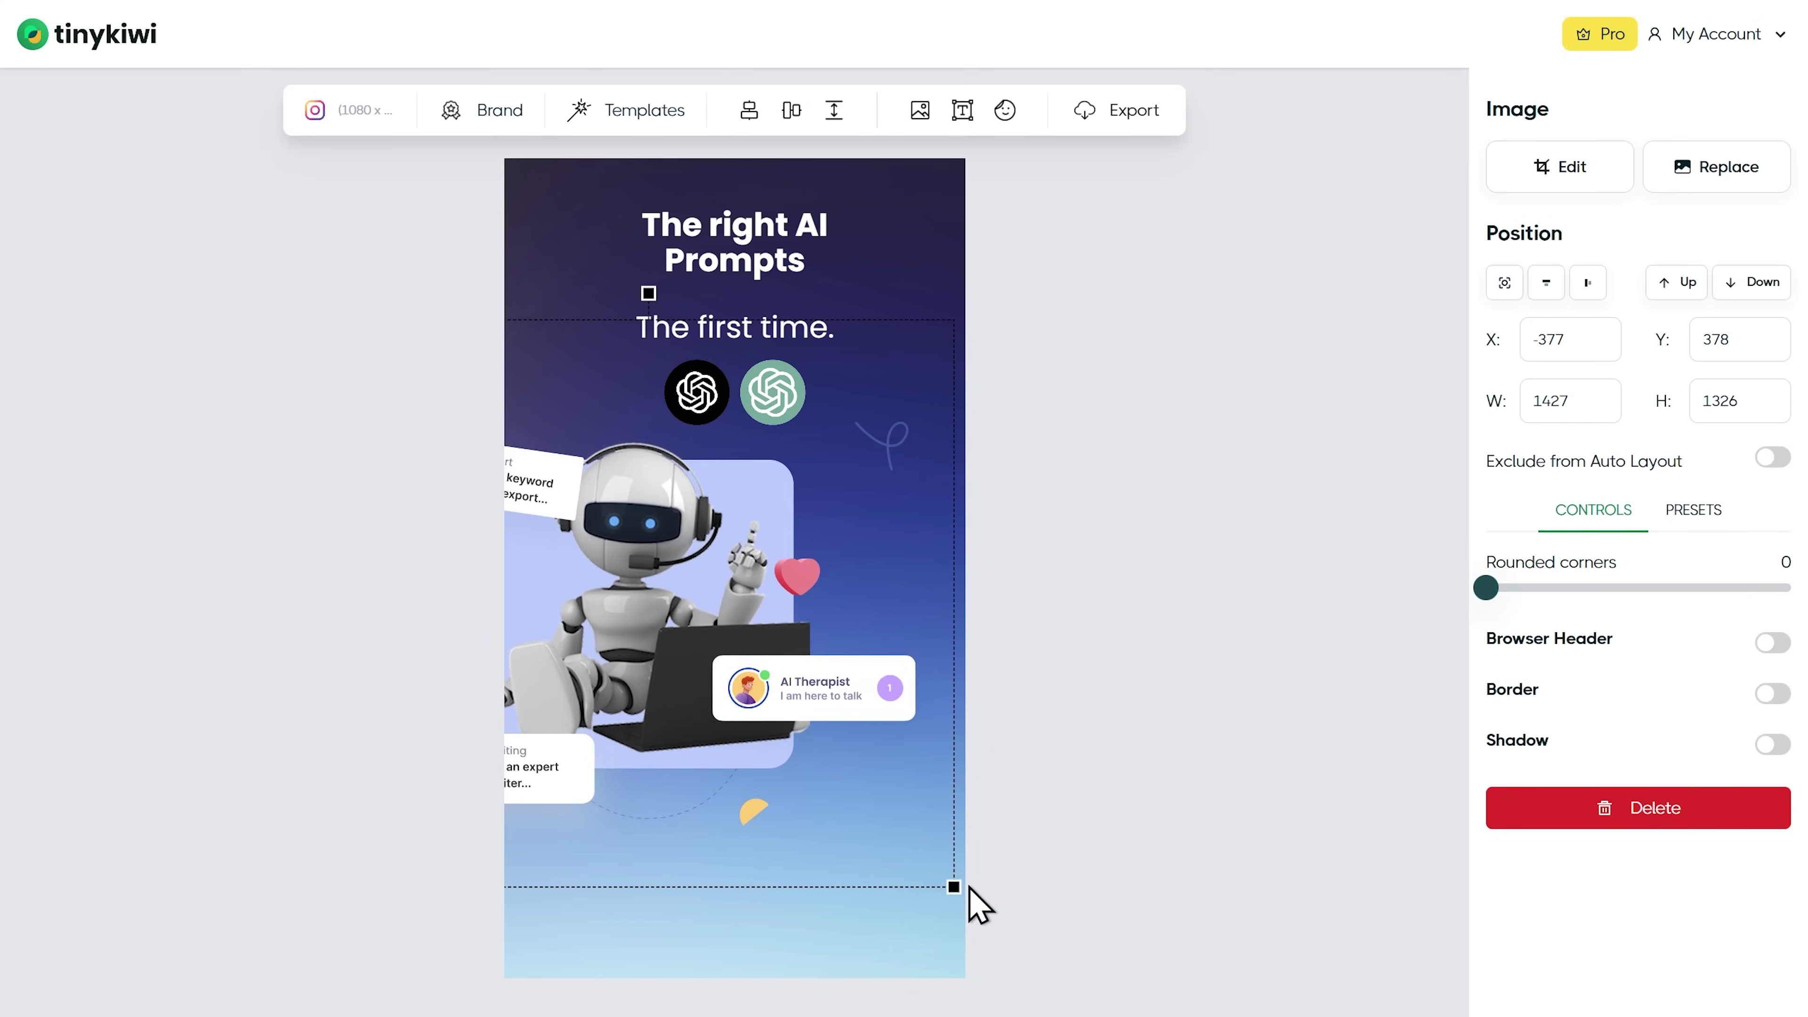
{"action": "left_click", "coordinate": [1381, 807]}
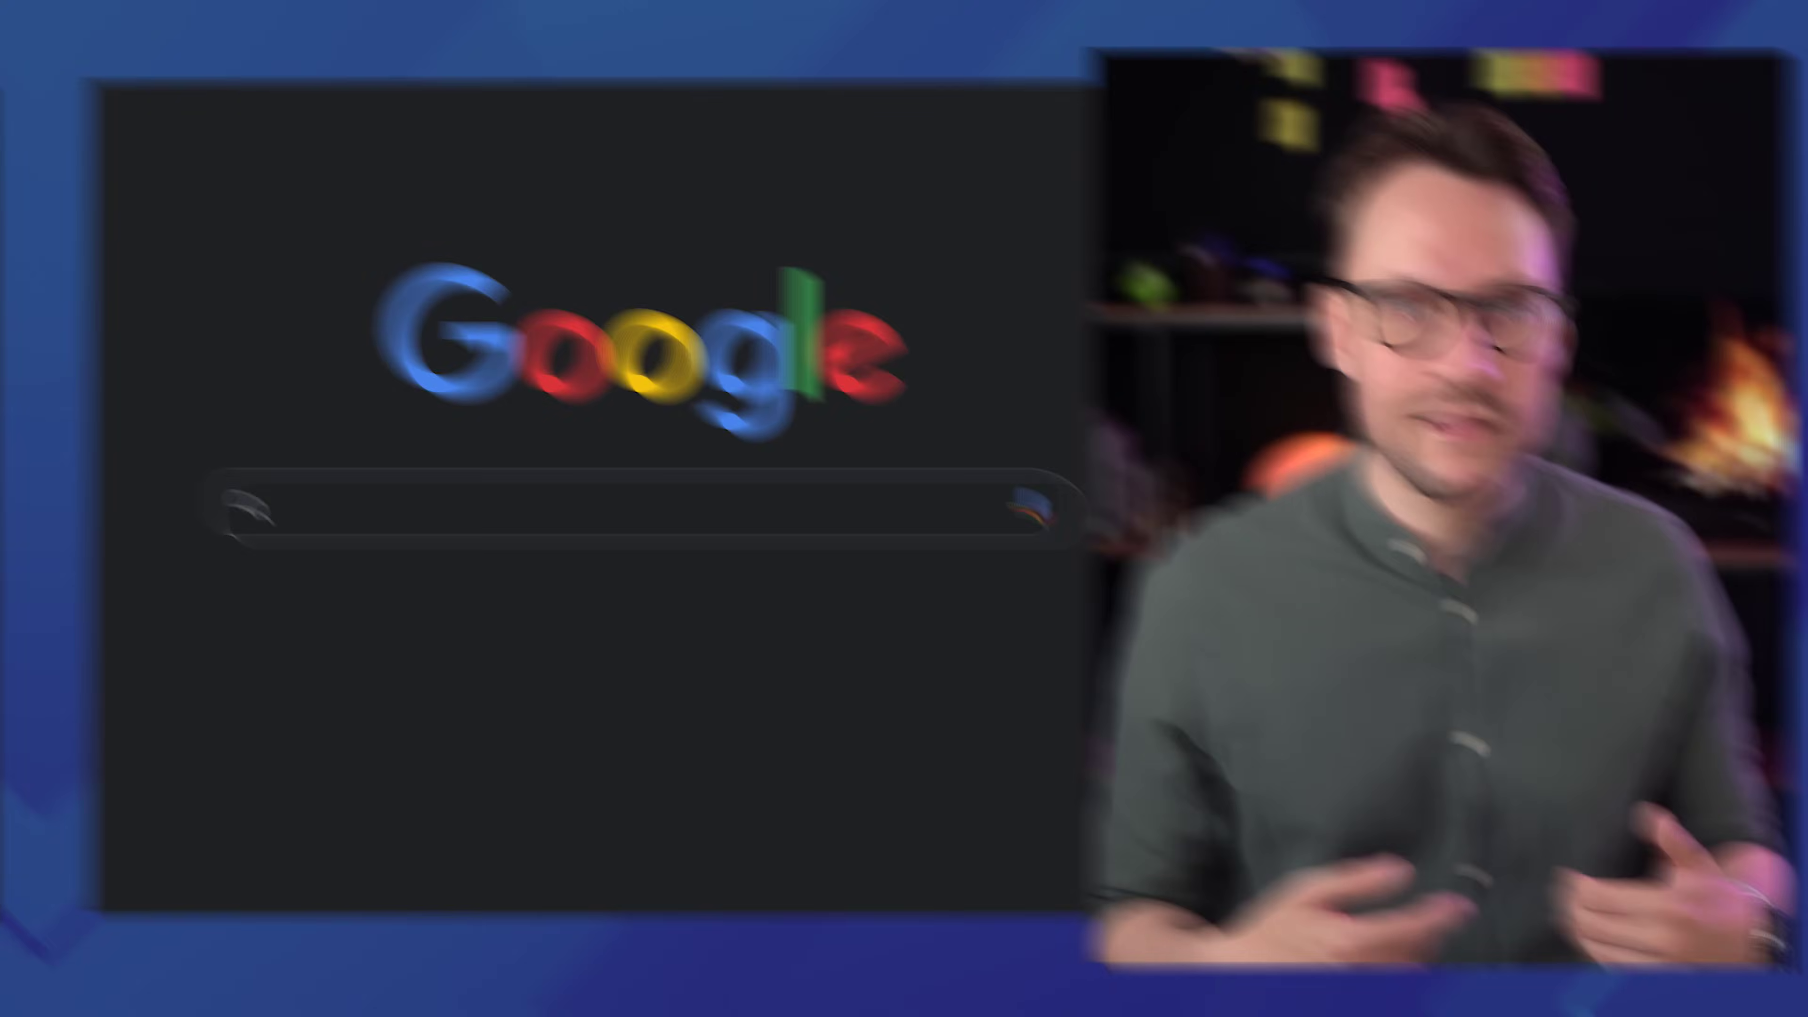
Go to adsmanager.facebook.com to reach the Ads Manager Campaigns overview
{"action": "type", "text": "adsmanager.facebook.com"}
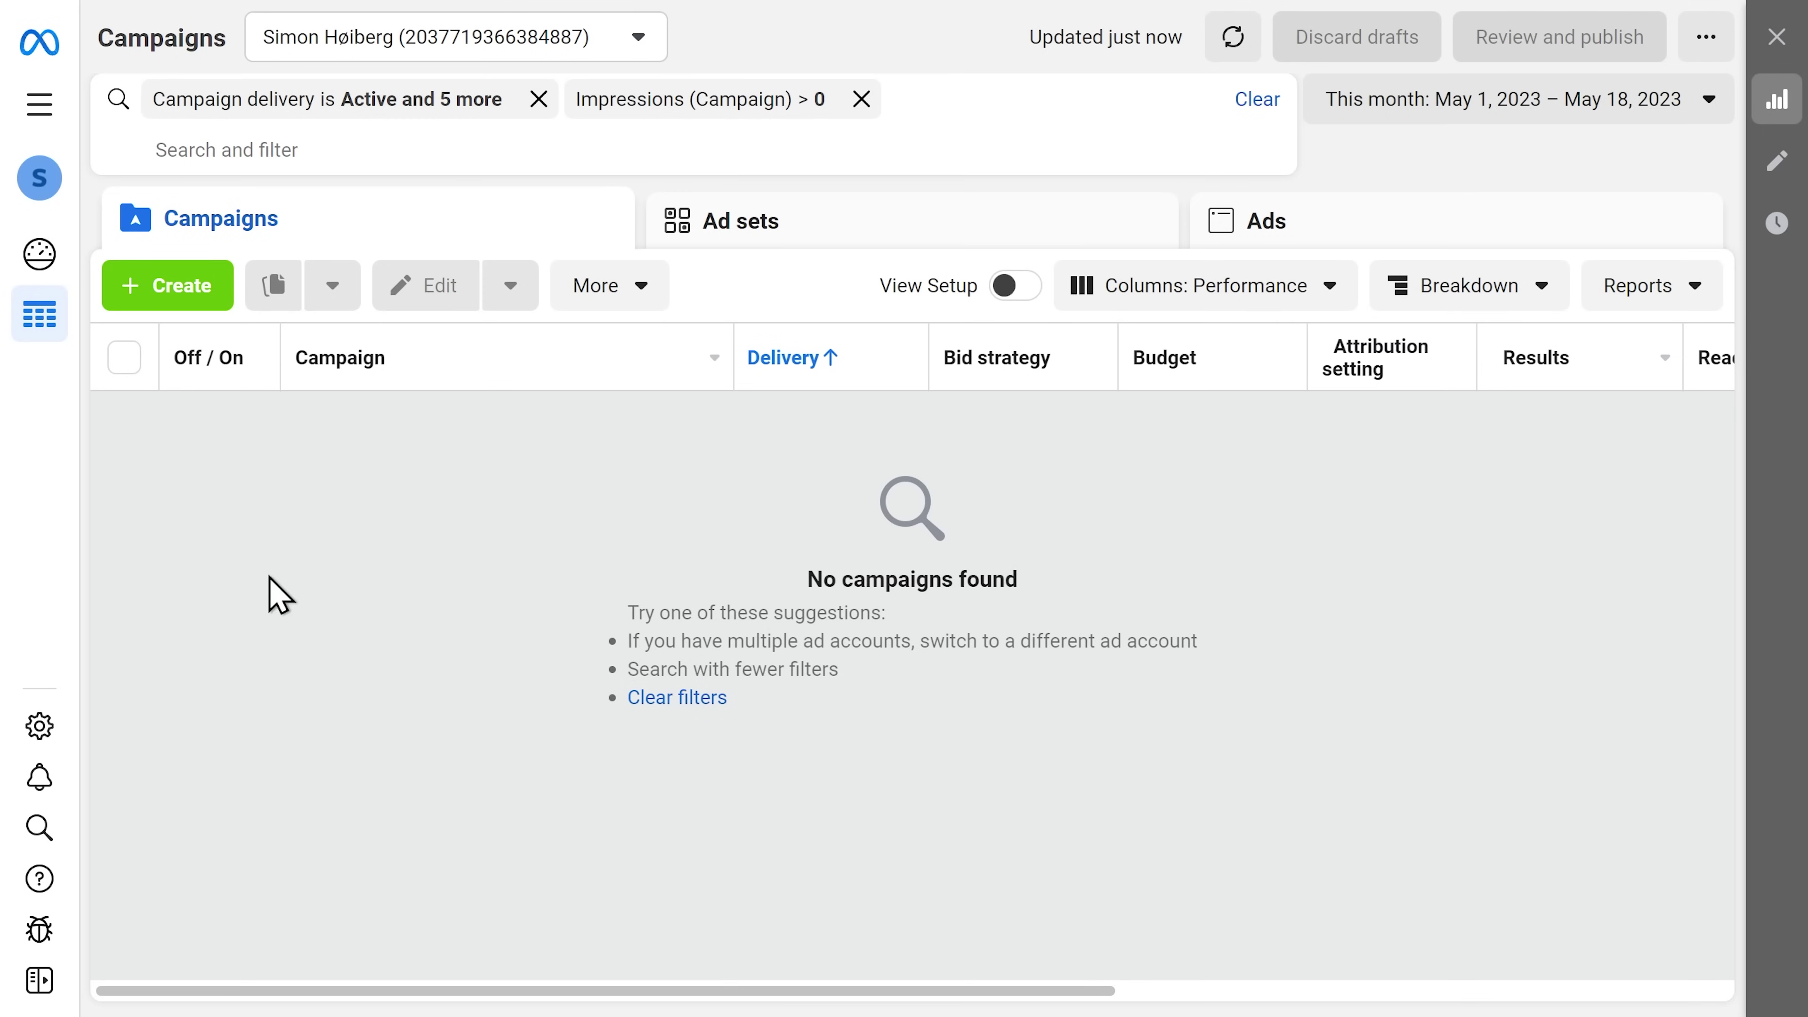
Start a new Meta Ads campaign with the Traffic objective
{"action": "left_click", "coordinate": [169, 286]}
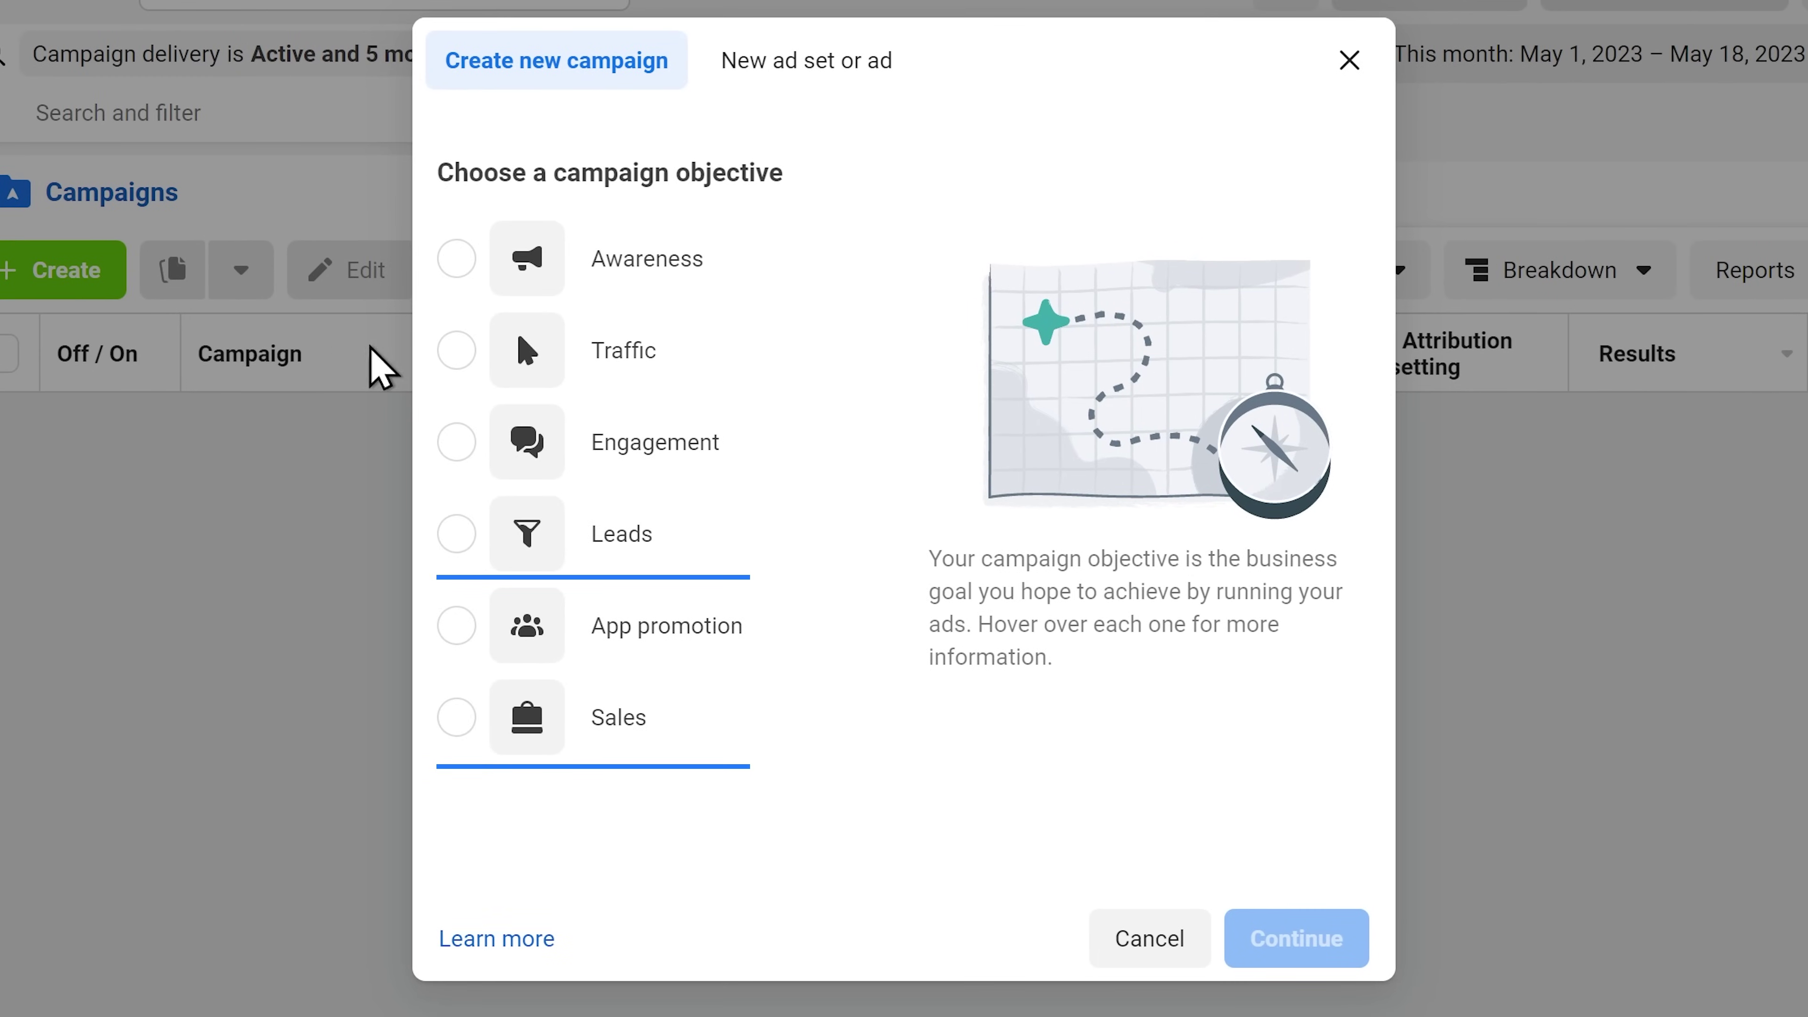
{"action": "left_click", "coordinate": [761, 368]}
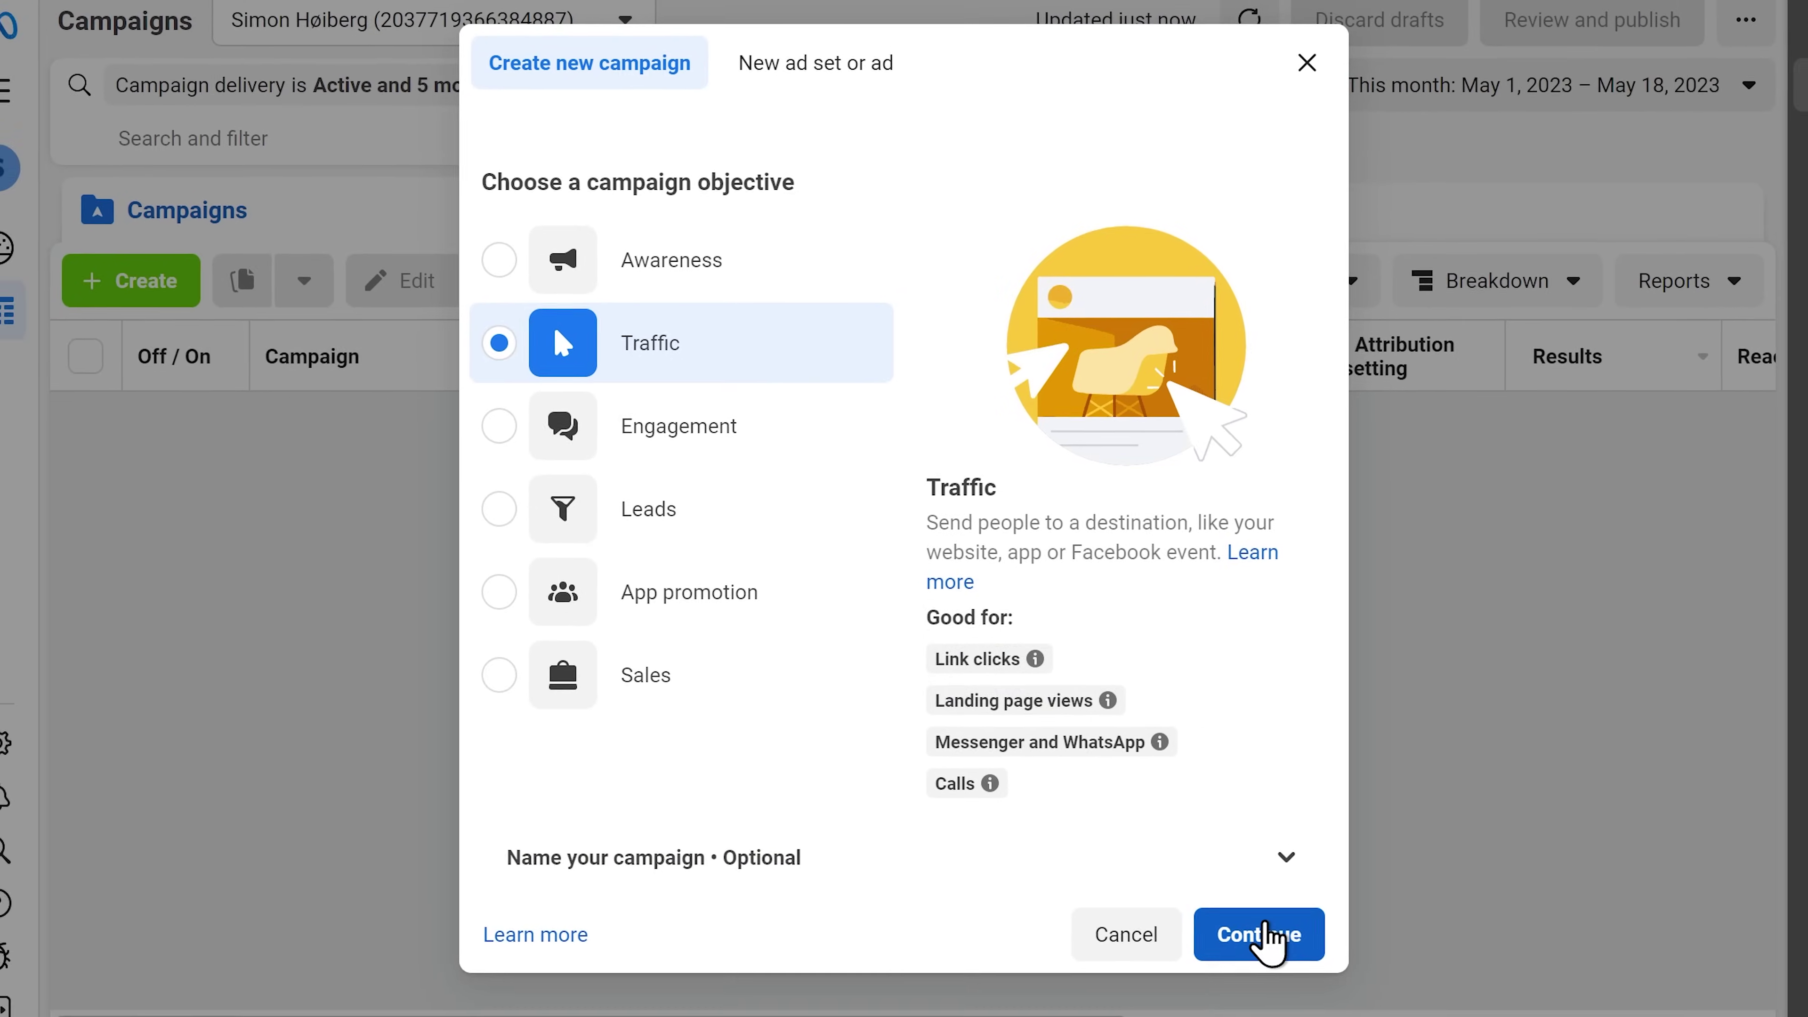
{"action": "left_click", "coordinate": [1254, 919]}
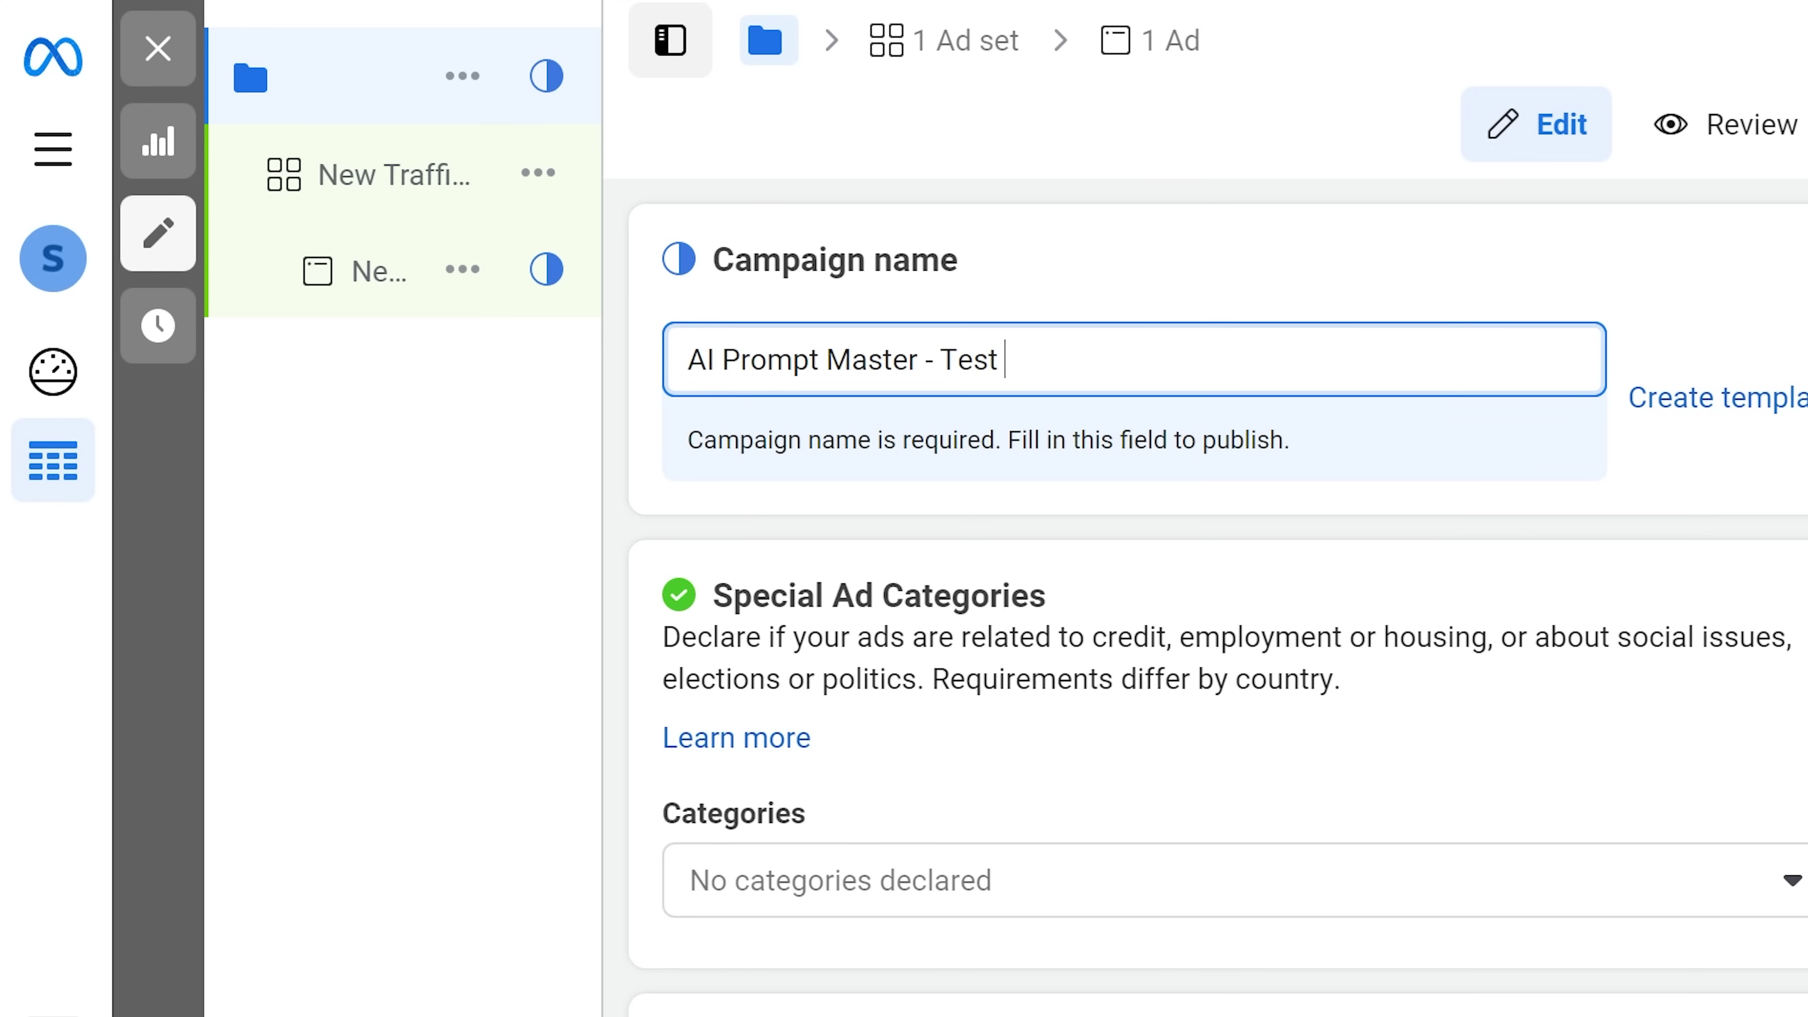
Set the New Traffic Ad Set's performance goal to maximize landing page views
{"action": "left_click", "coordinate": [376, 189]}
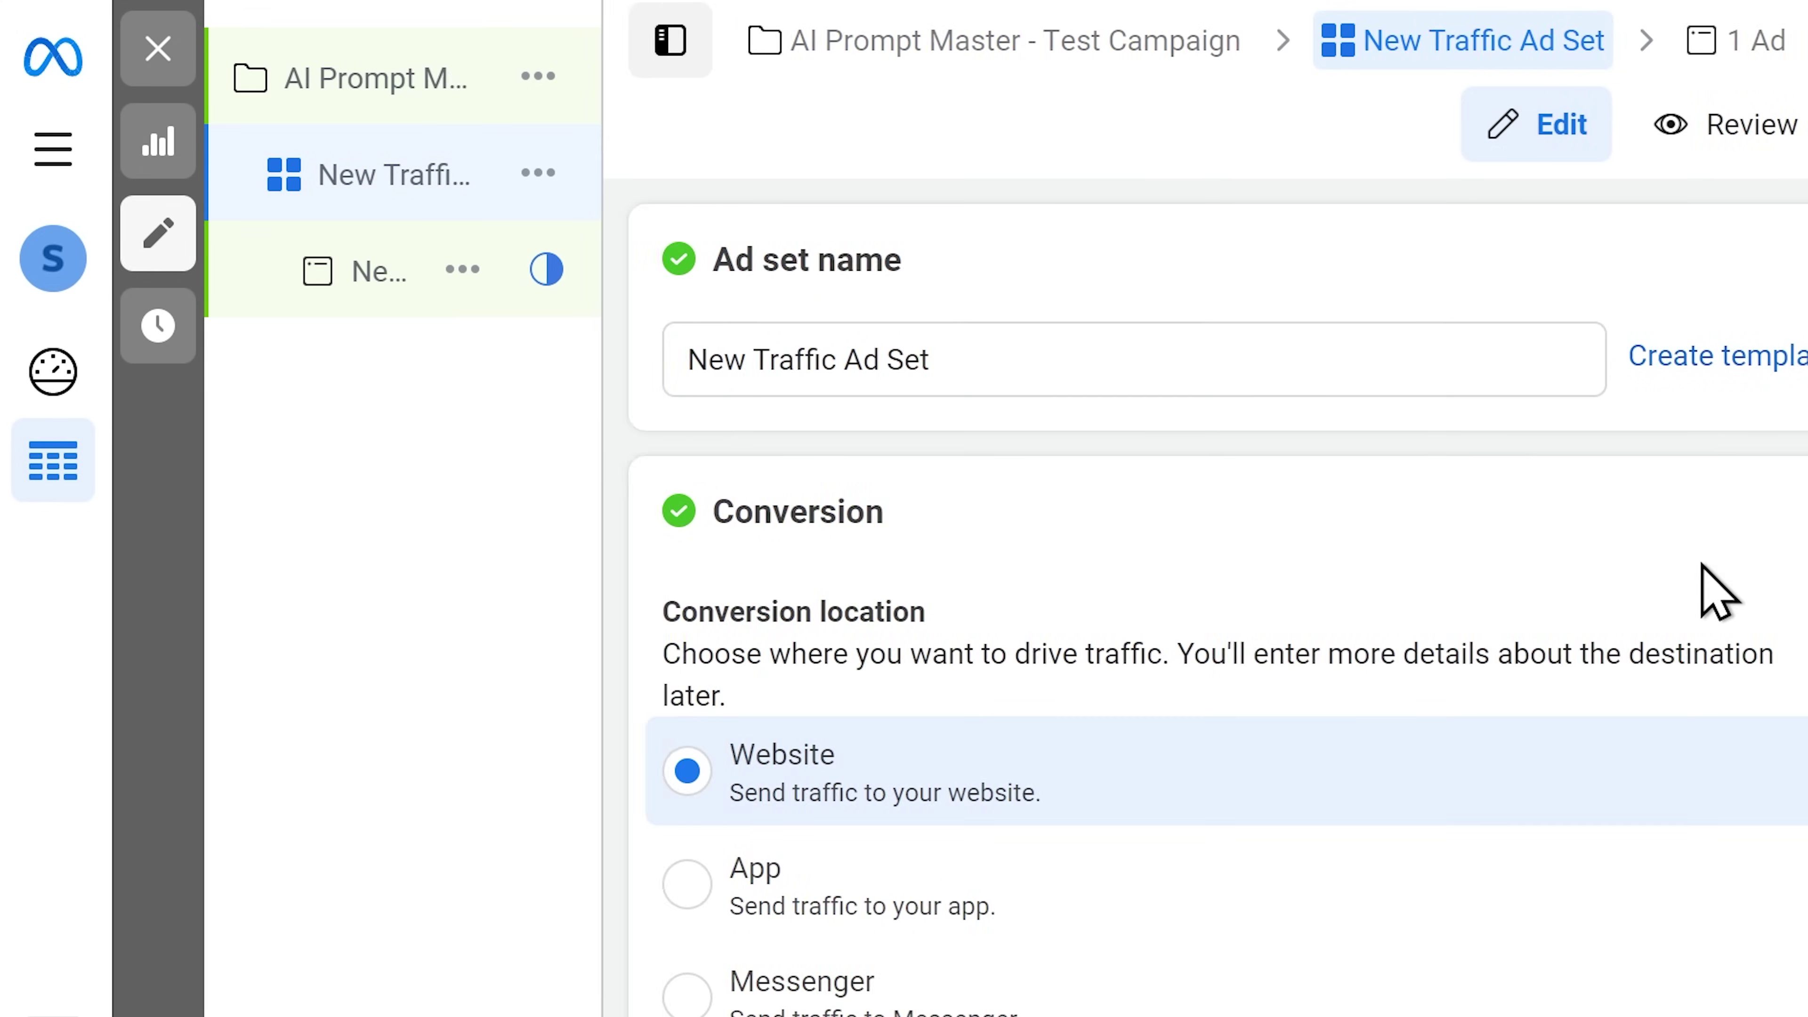
{"action": "scroll", "coordinate": [1730, 577], "scroll_direction": "down", "scroll_amount": 8}
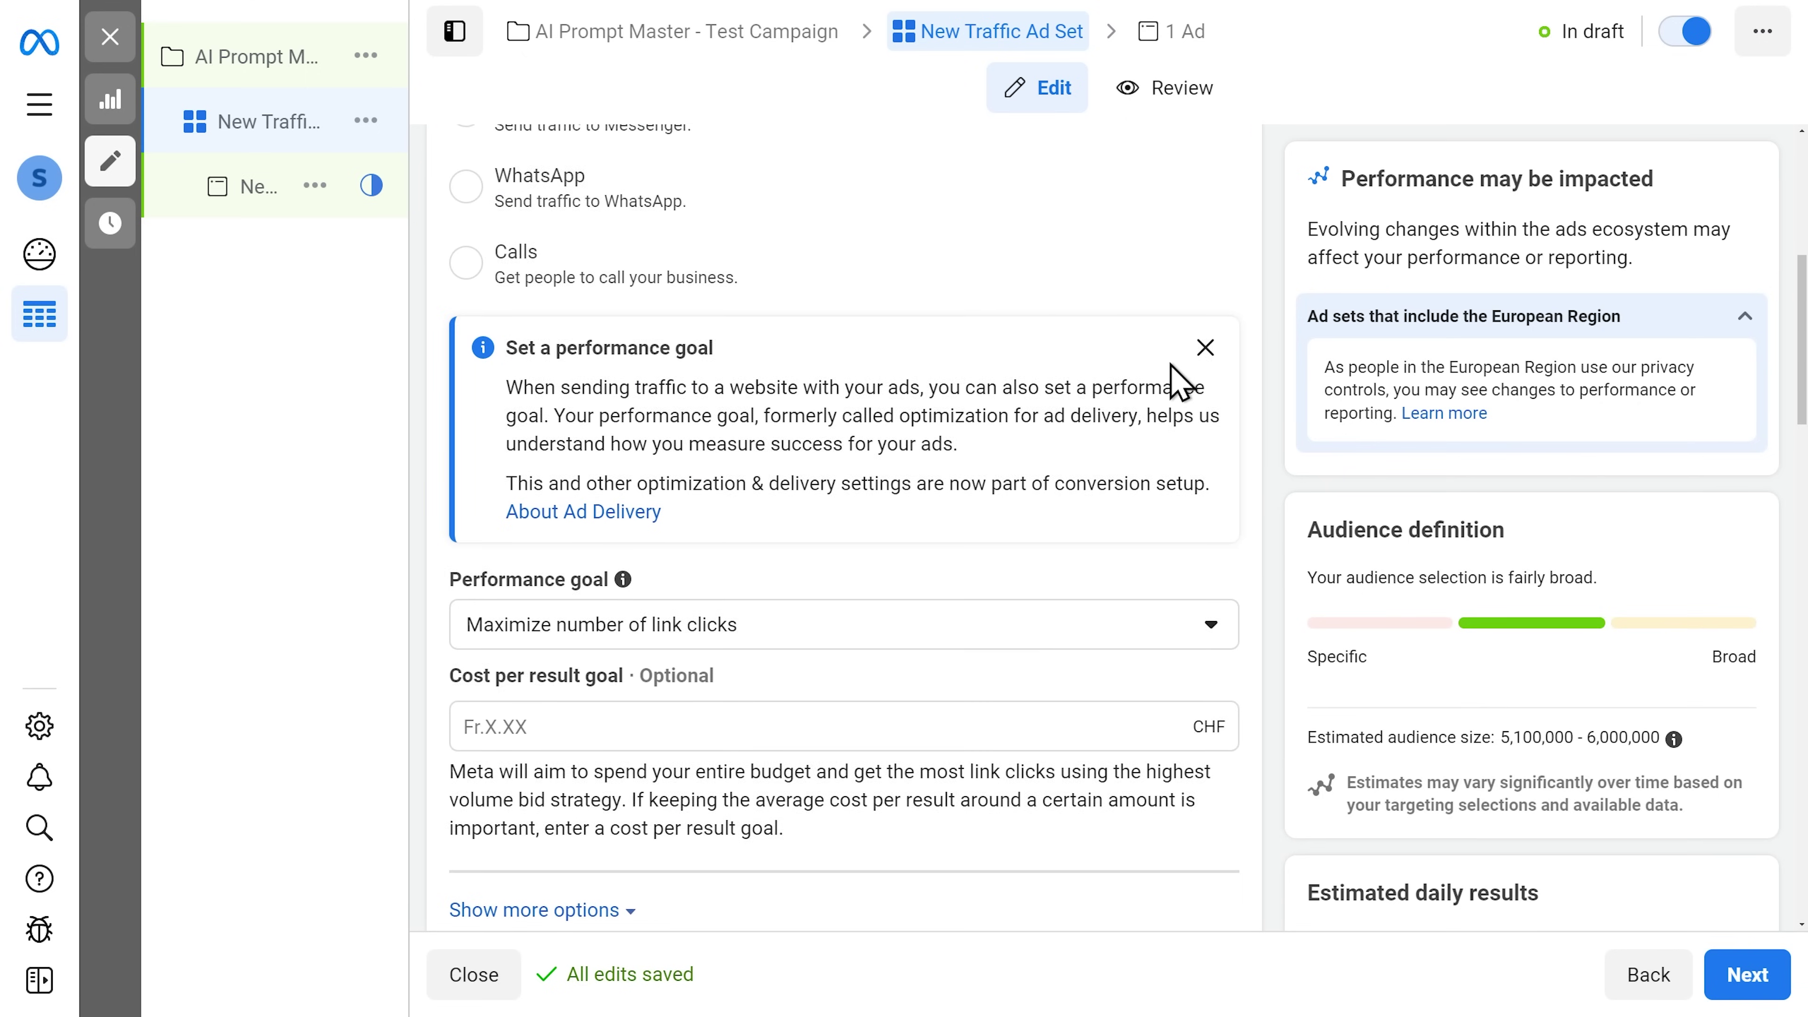
{"action": "scroll", "coordinate": [1178, 381], "scroll_direction": "down", "scroll_amount": 2}
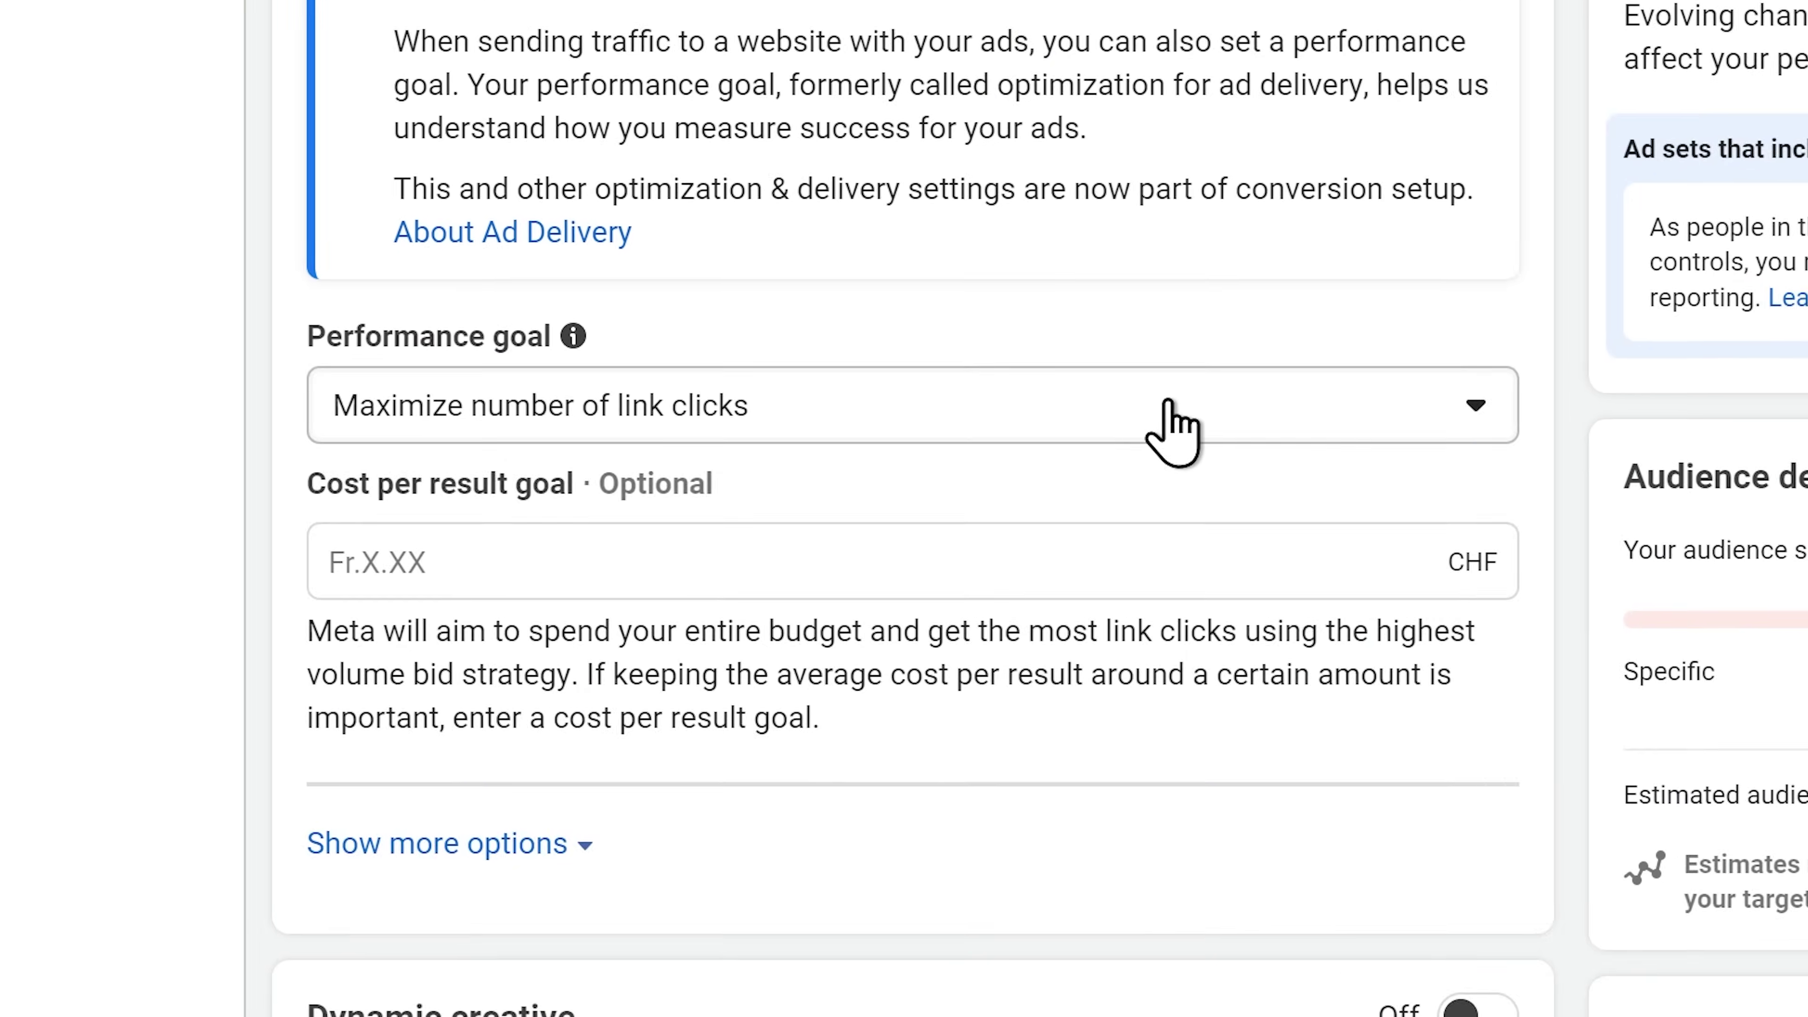
{"action": "left_click", "coordinate": [1011, 491]}
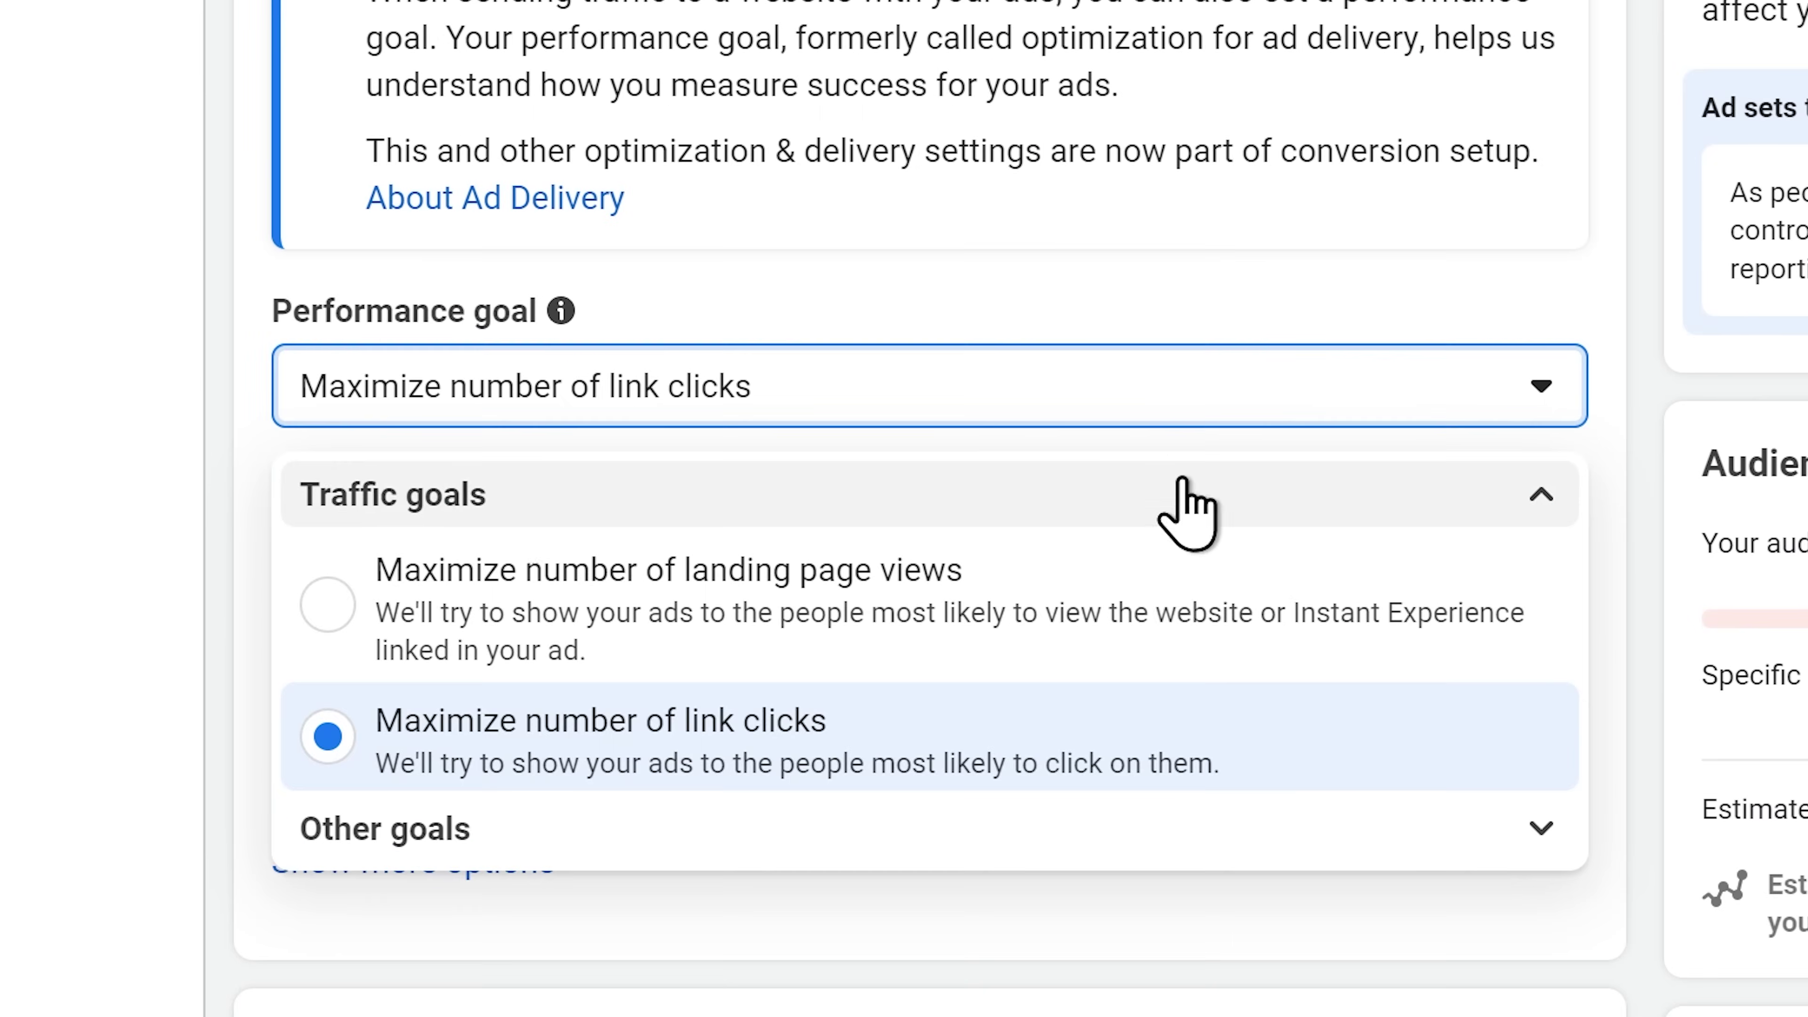
{"action": "left_click", "coordinate": [1177, 595]}
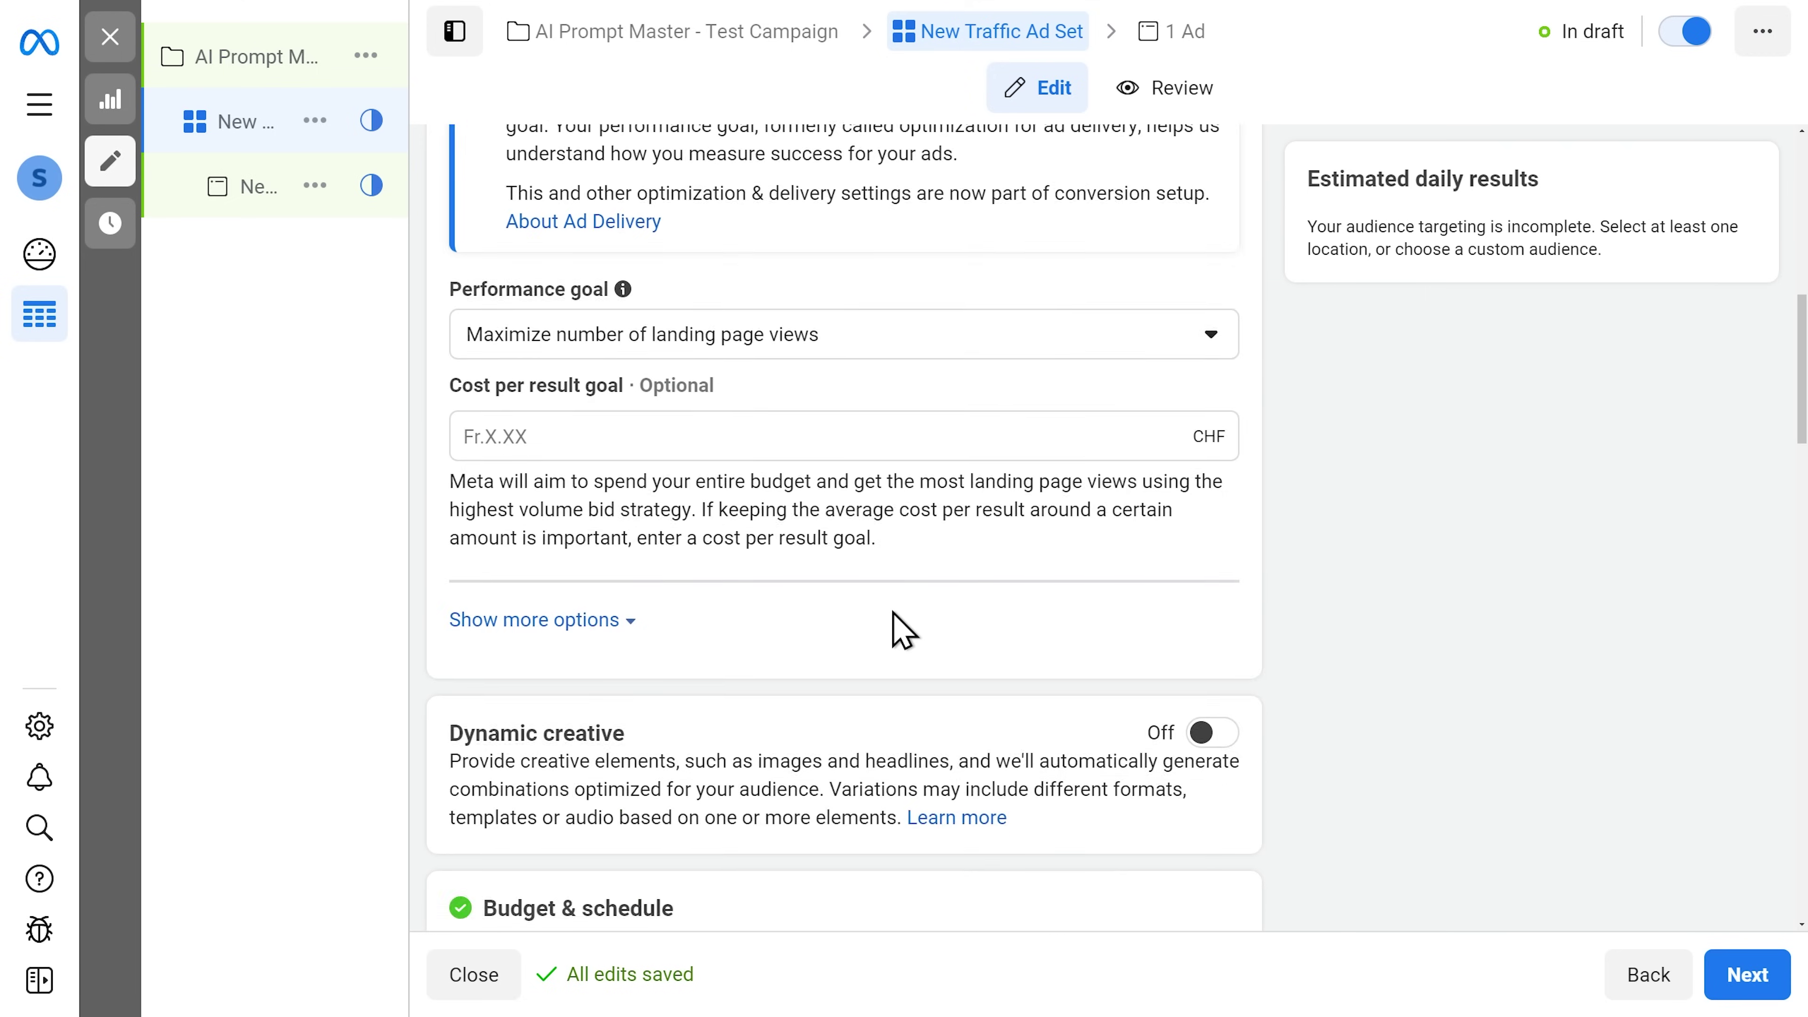
{"action": "scroll", "coordinate": [1050, 892], "scroll_direction": "down", "scroll_amount": 5}
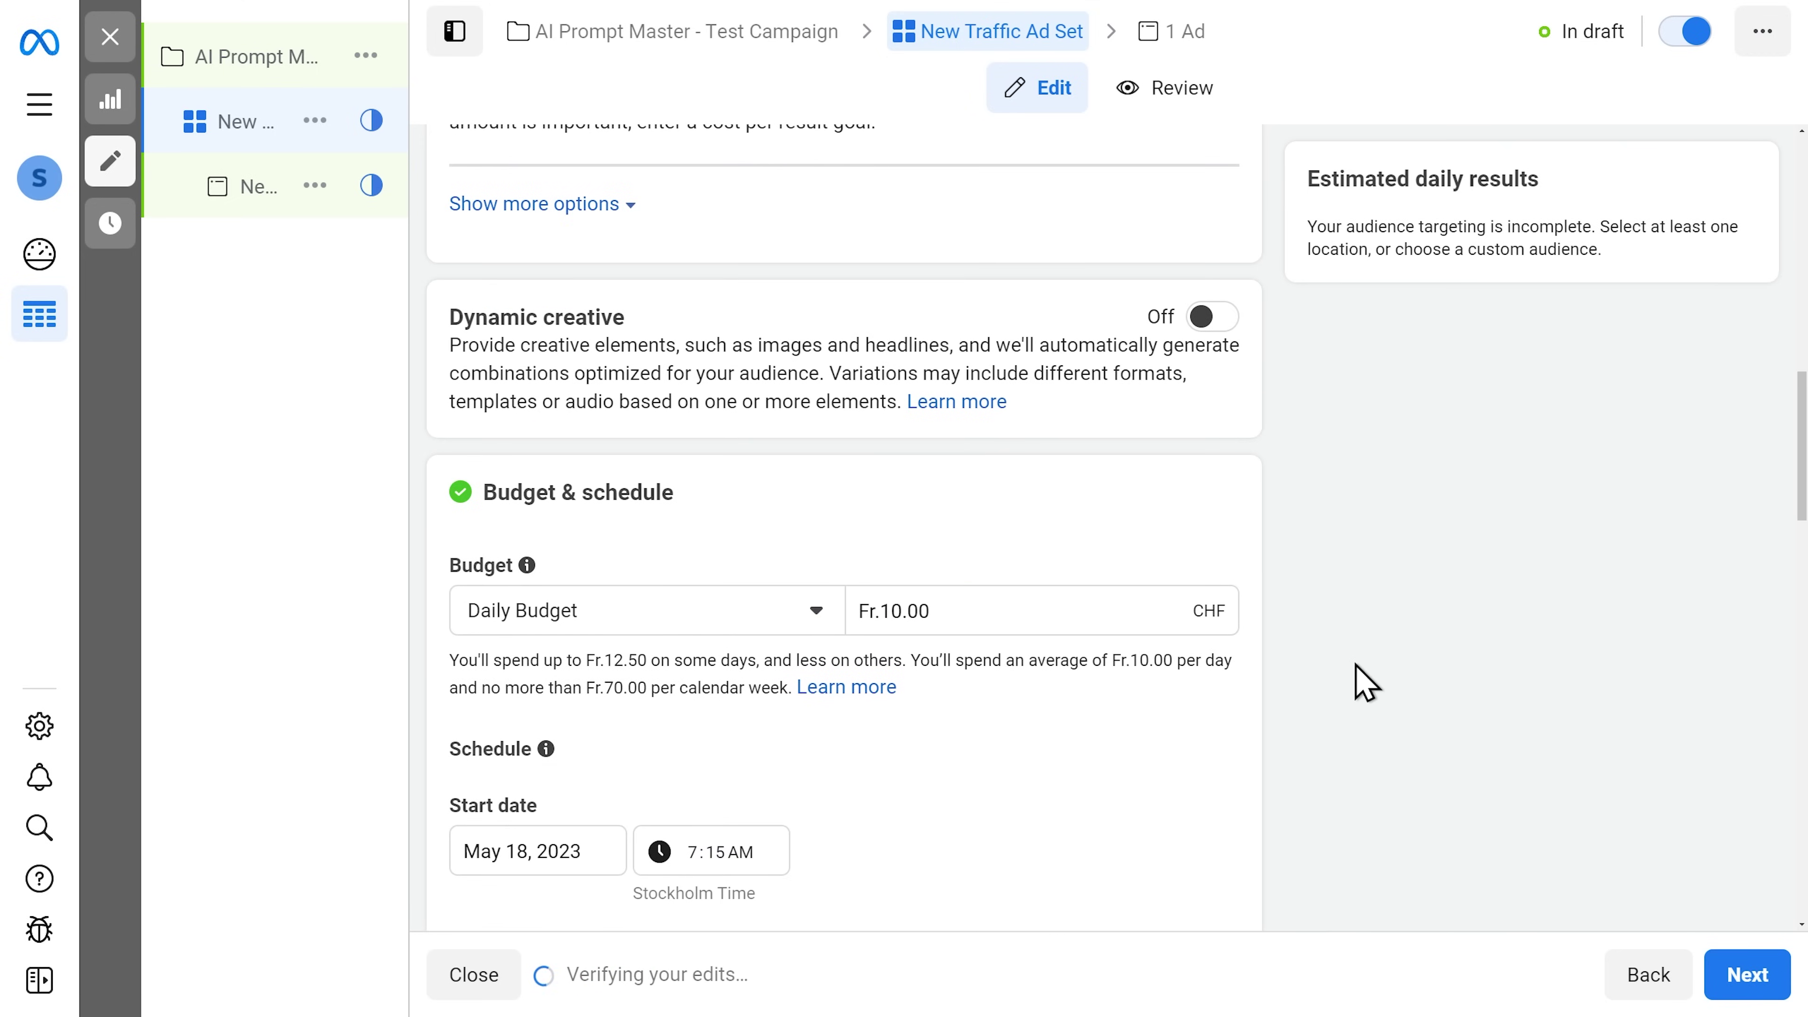
{"action": "scroll", "coordinate": [1303, 646], "scroll_direction": "down", "scroll_amount": 10}
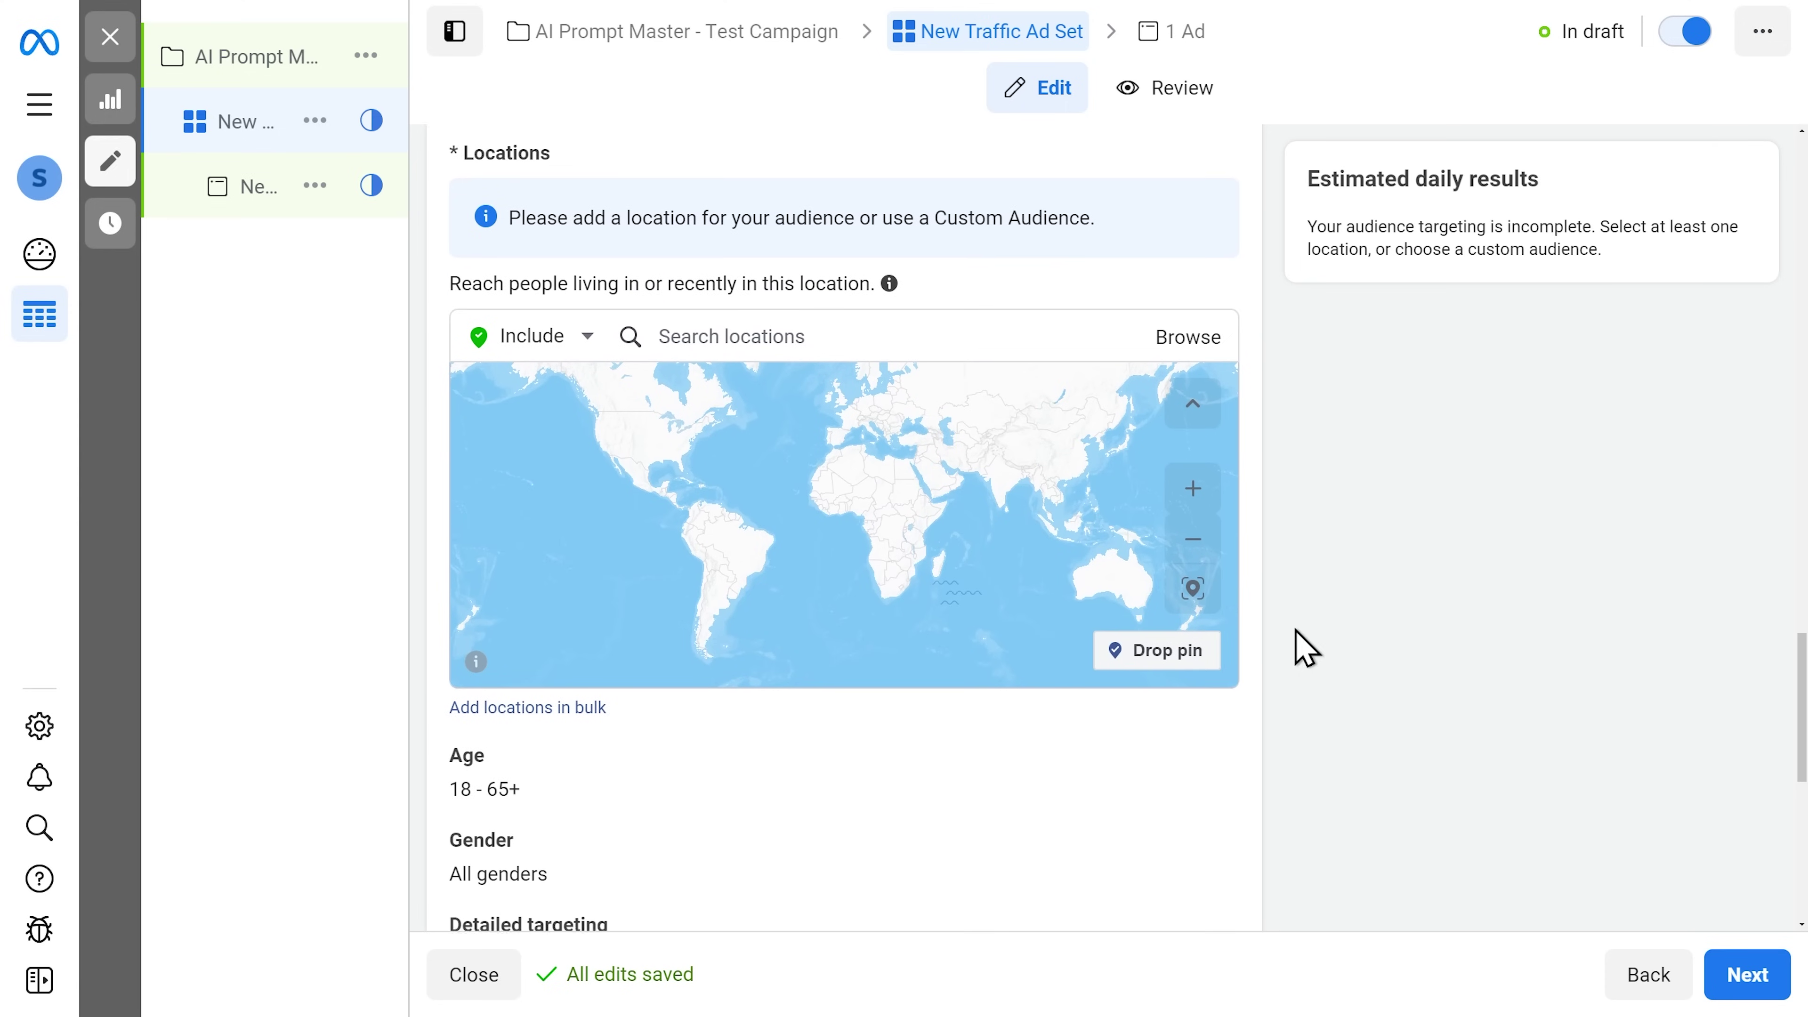
Add the United States as the ad set's target location
{"action": "left_click", "coordinate": [858, 348]}
{"action": "type", "text": "United States"}
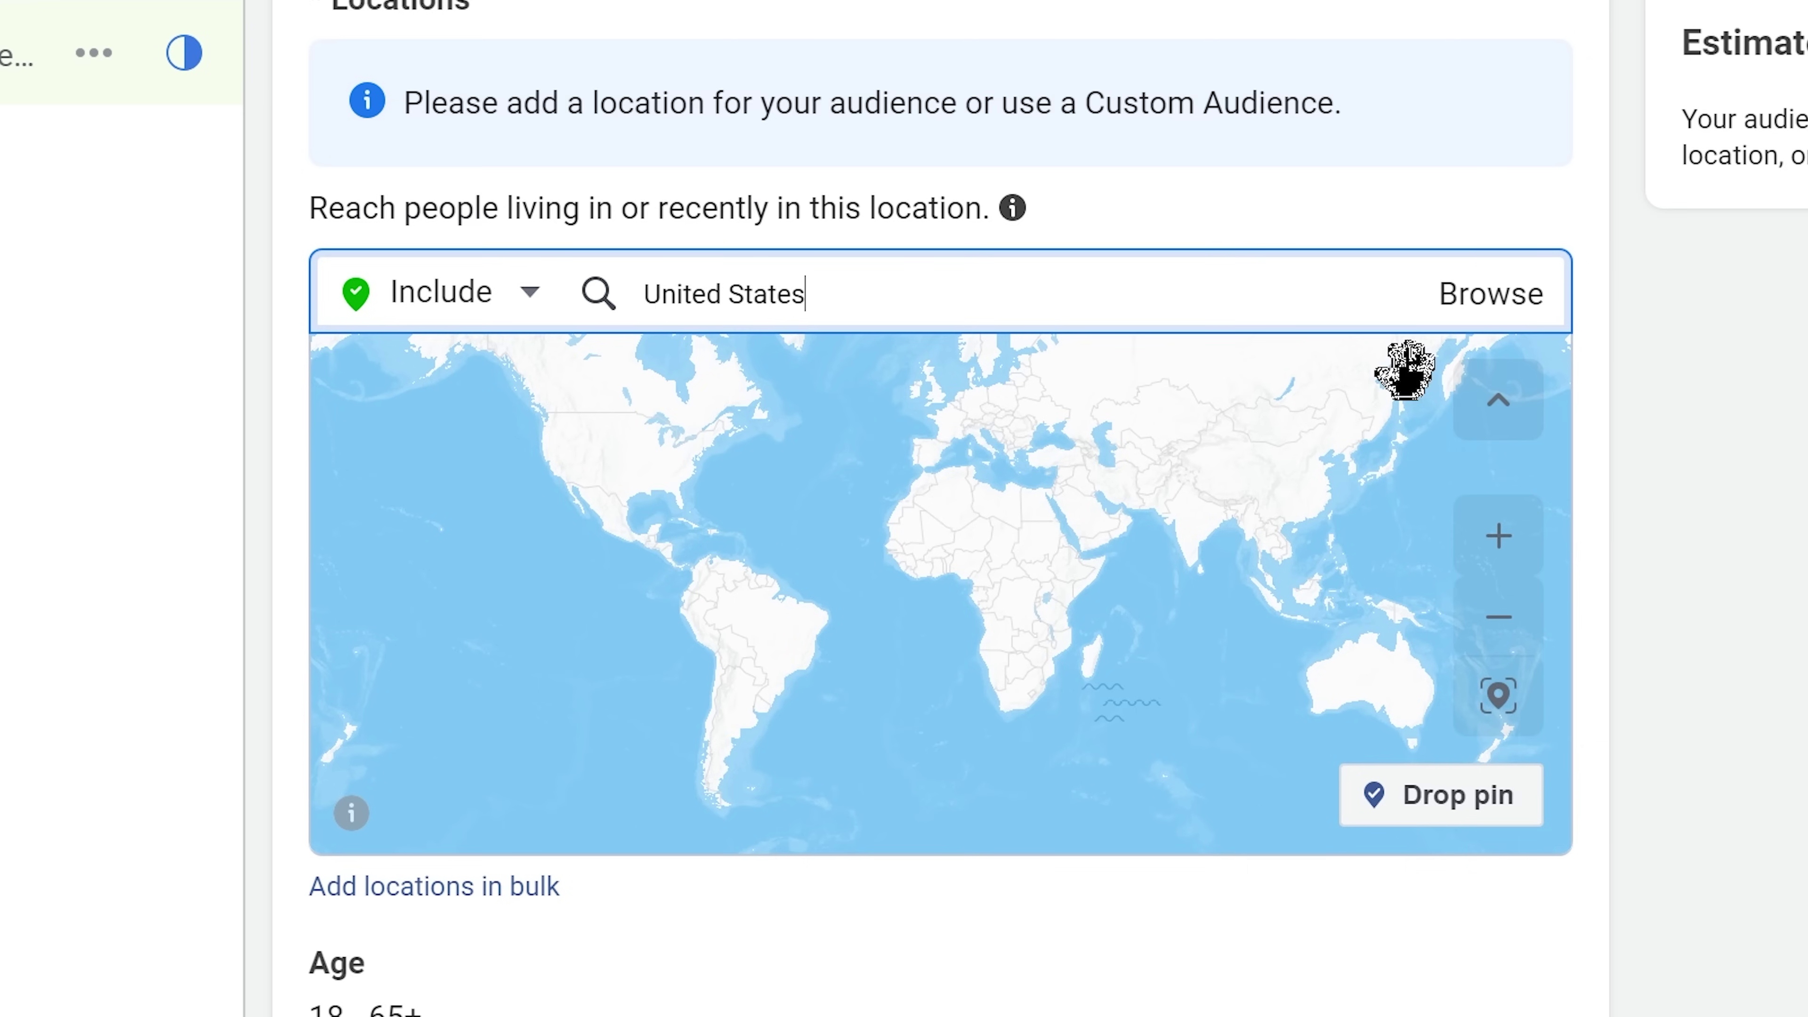
{"action": "left_click", "coordinate": [1057, 402]}
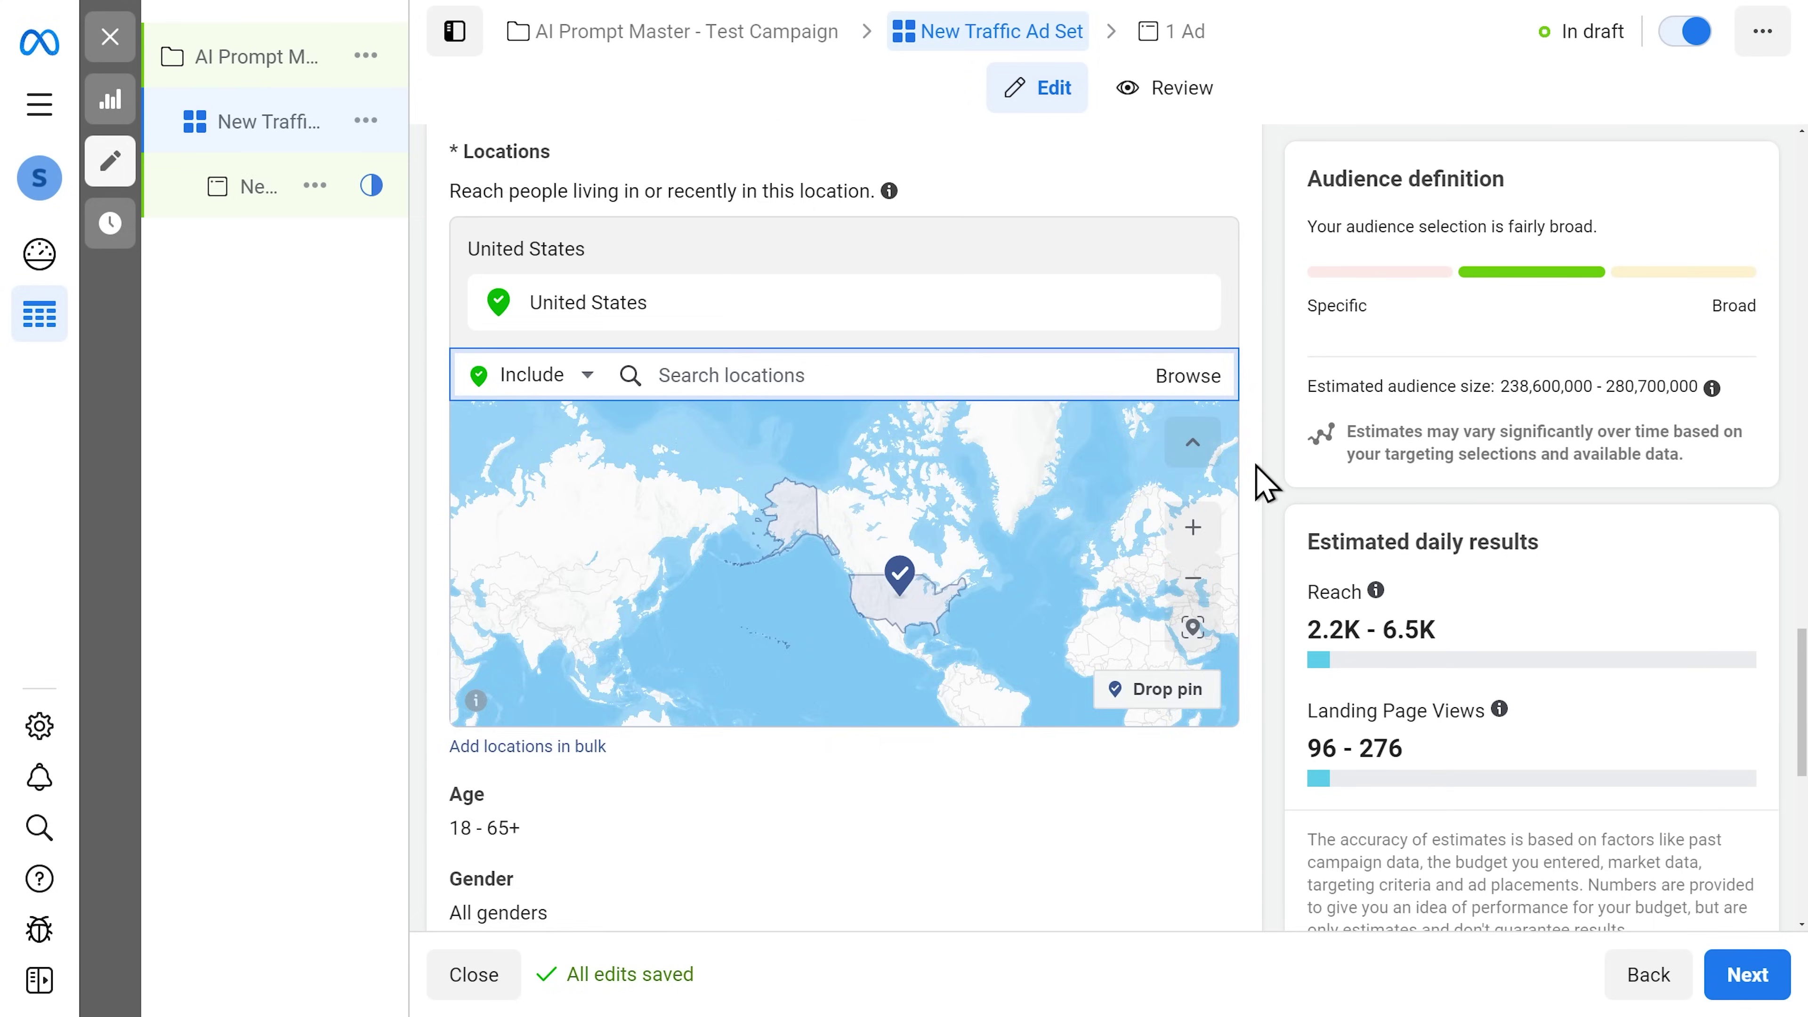
{"action": "scroll", "coordinate": [1610, 525], "scroll_direction": "down", "scroll_amount": 6}
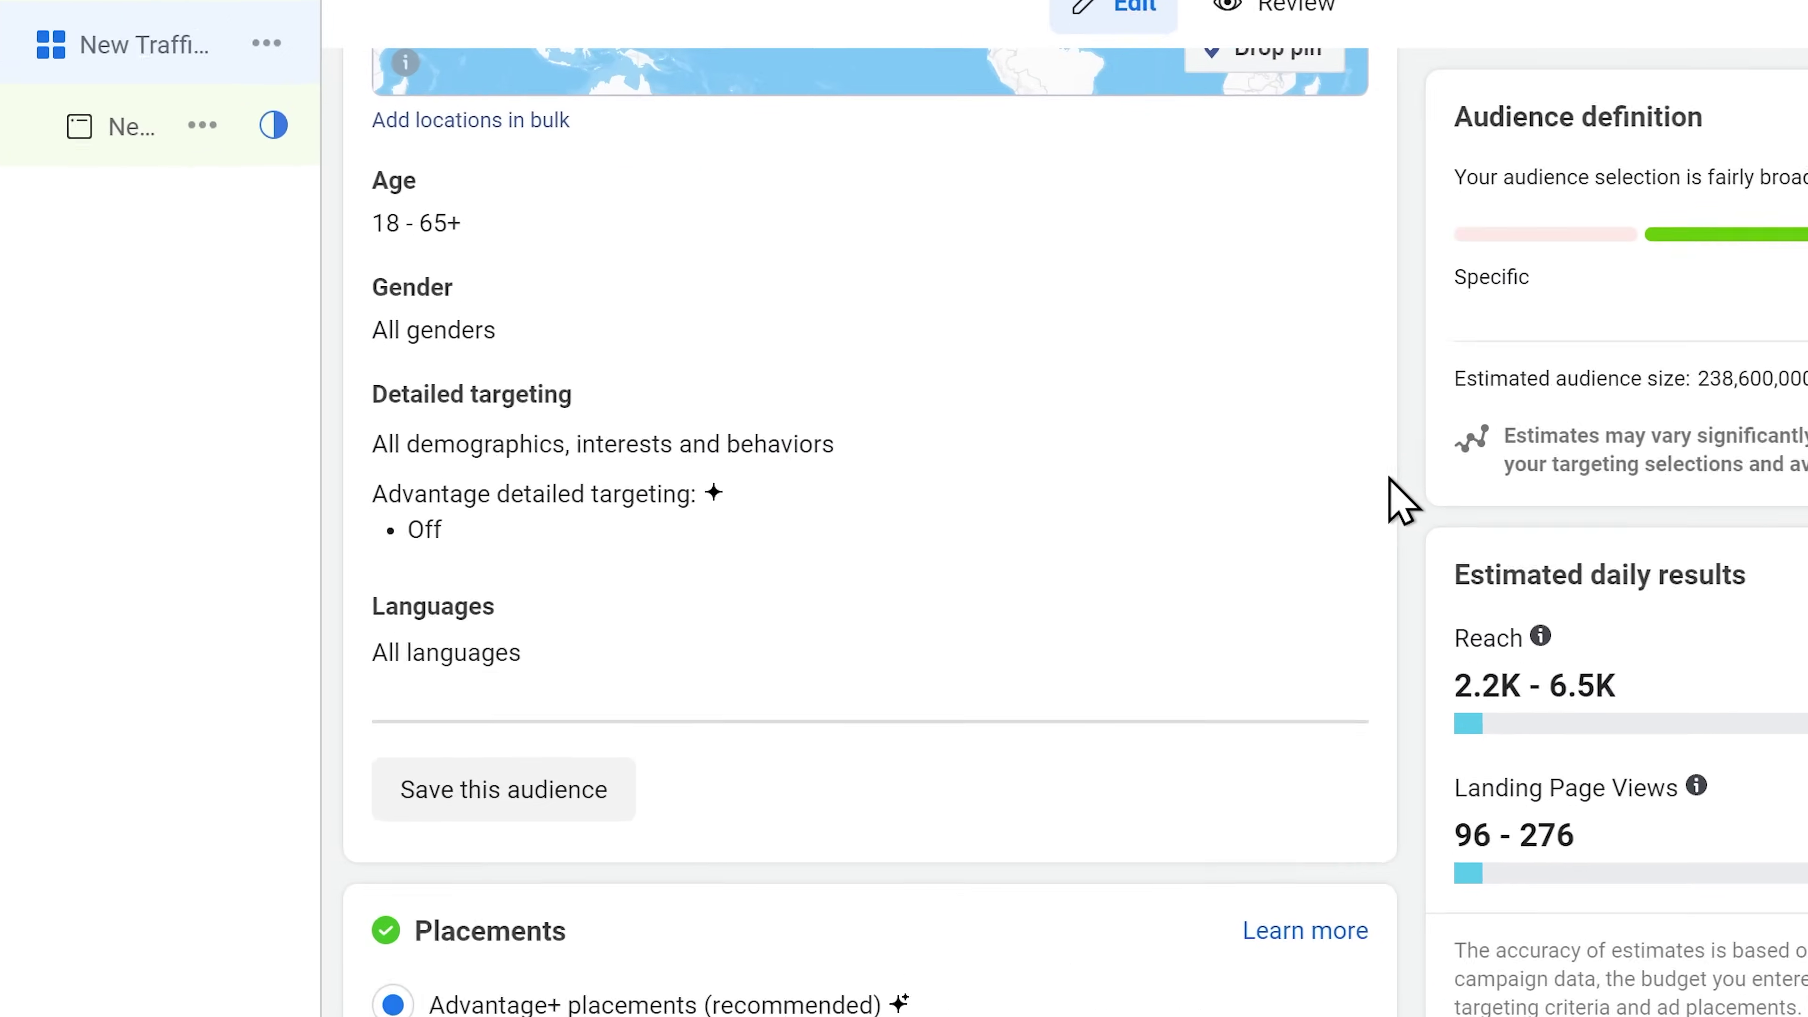
Add Artificial intelligence (computing), Technology (computers & electronics) and Smart Technologies (consumer electronics) interests to detailed targeting
{"action": "mouse_move", "coordinate": [1018, 476]}
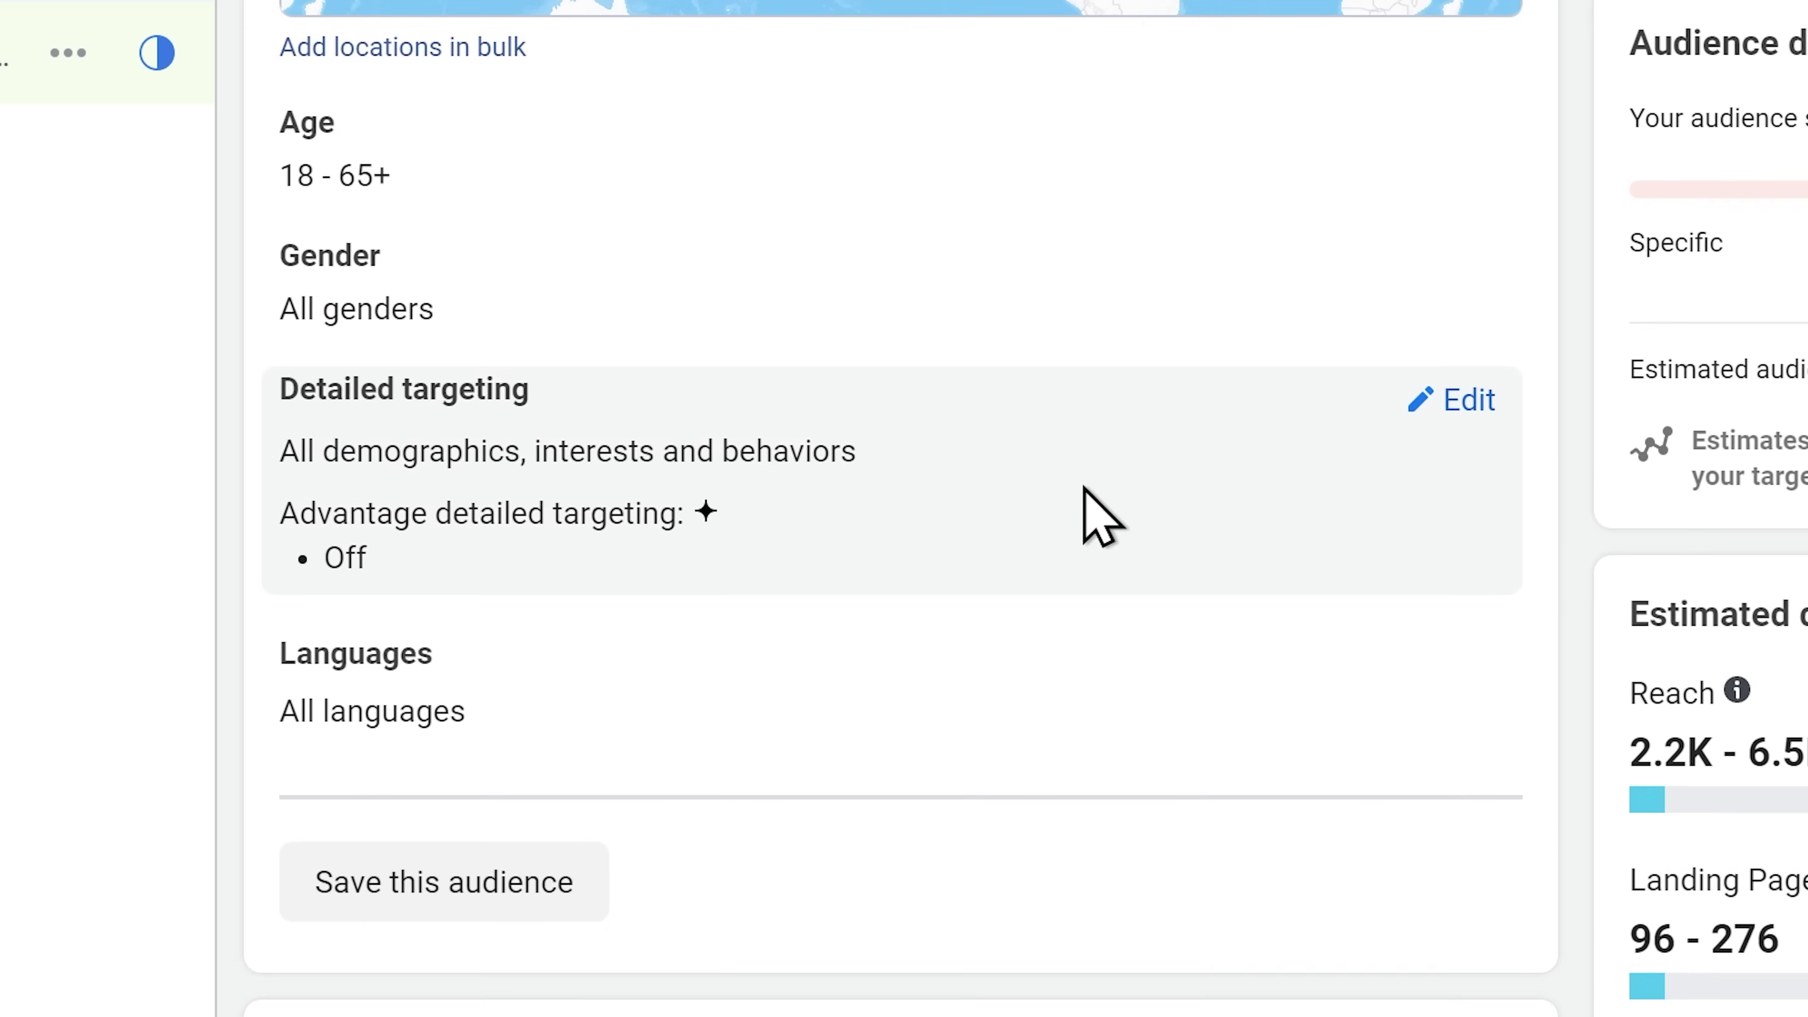
{"action": "left_click", "coordinate": [1466, 402]}
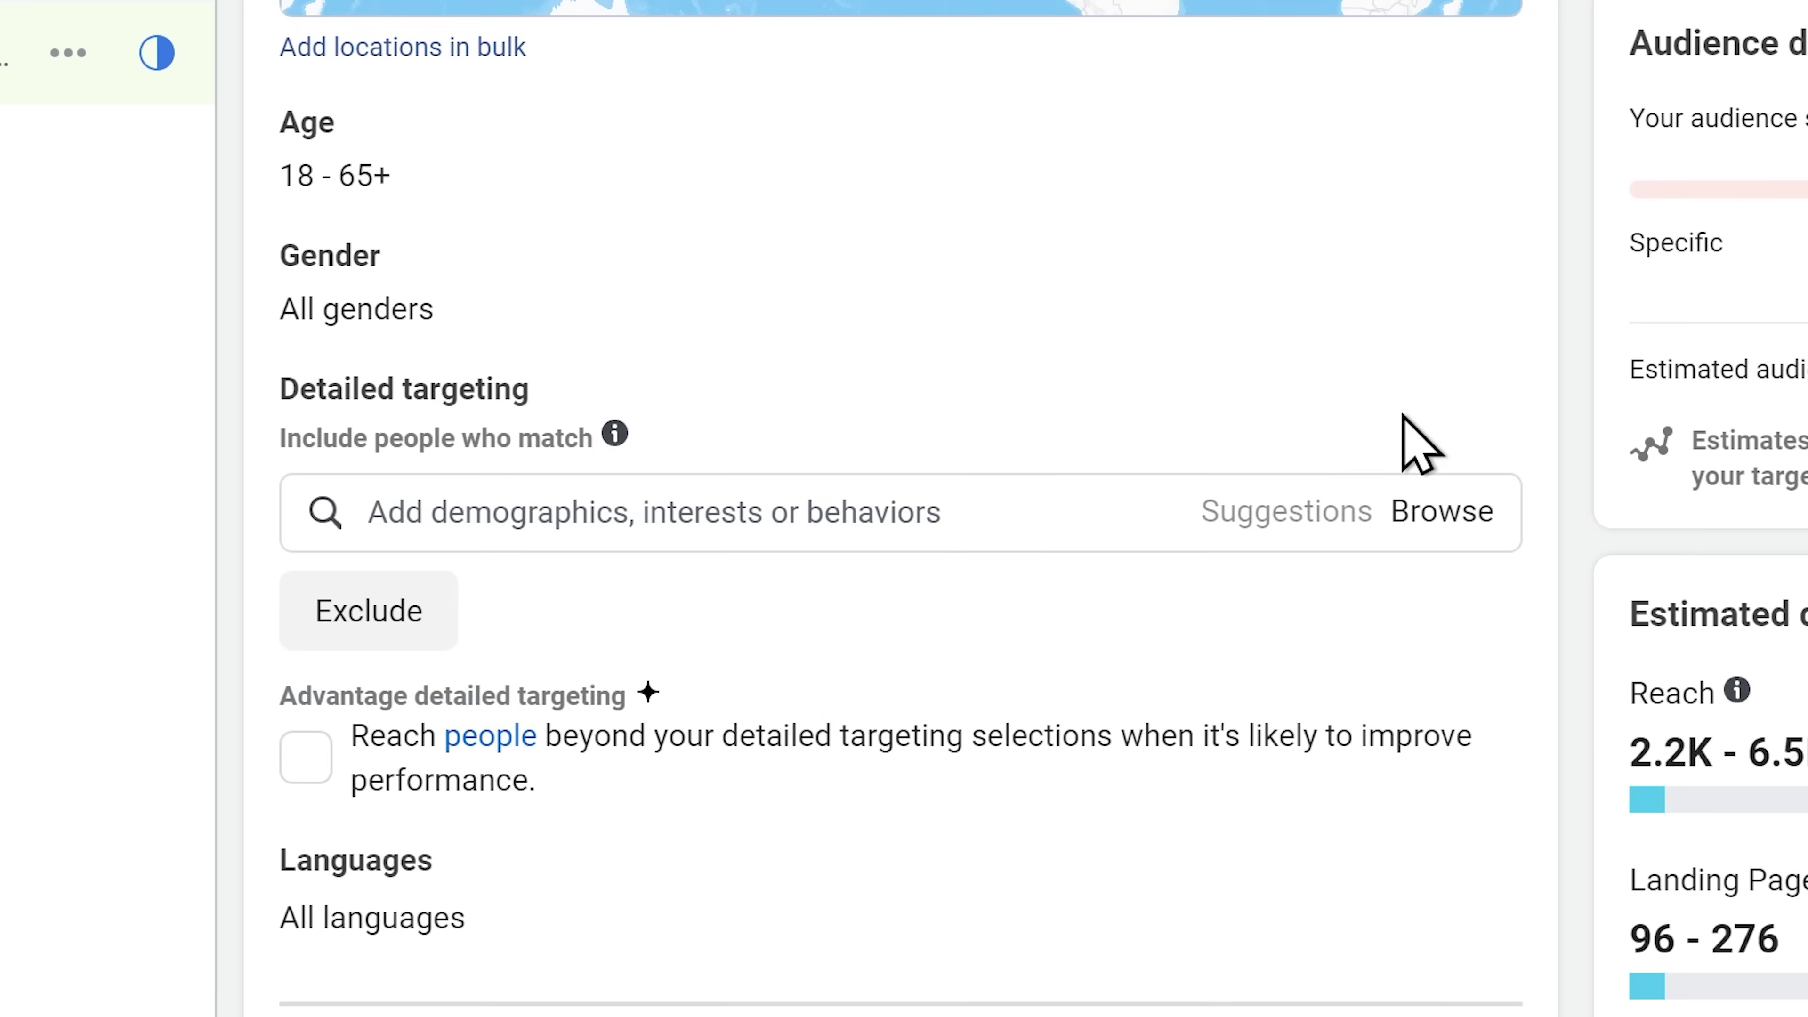
{"action": "left_click", "coordinate": [883, 512]}
{"action": "type", "text": "Artificial"}
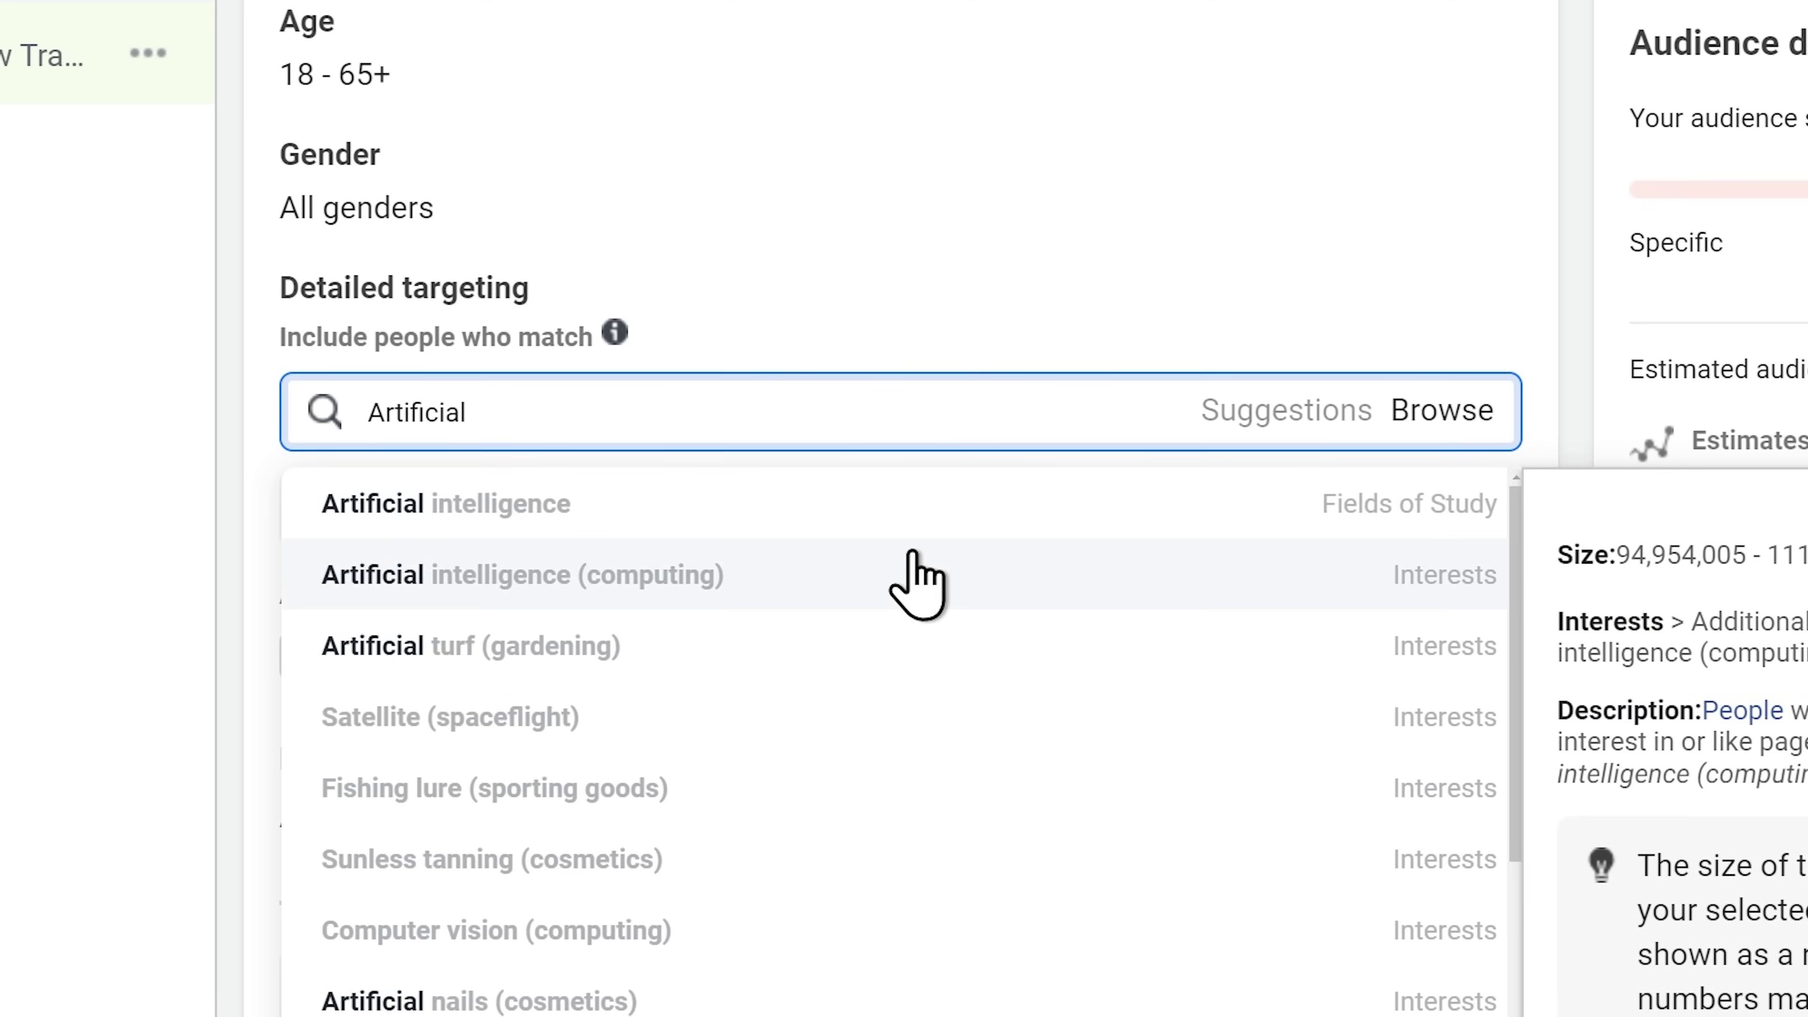
{"action": "left_click", "coordinate": [918, 575]}
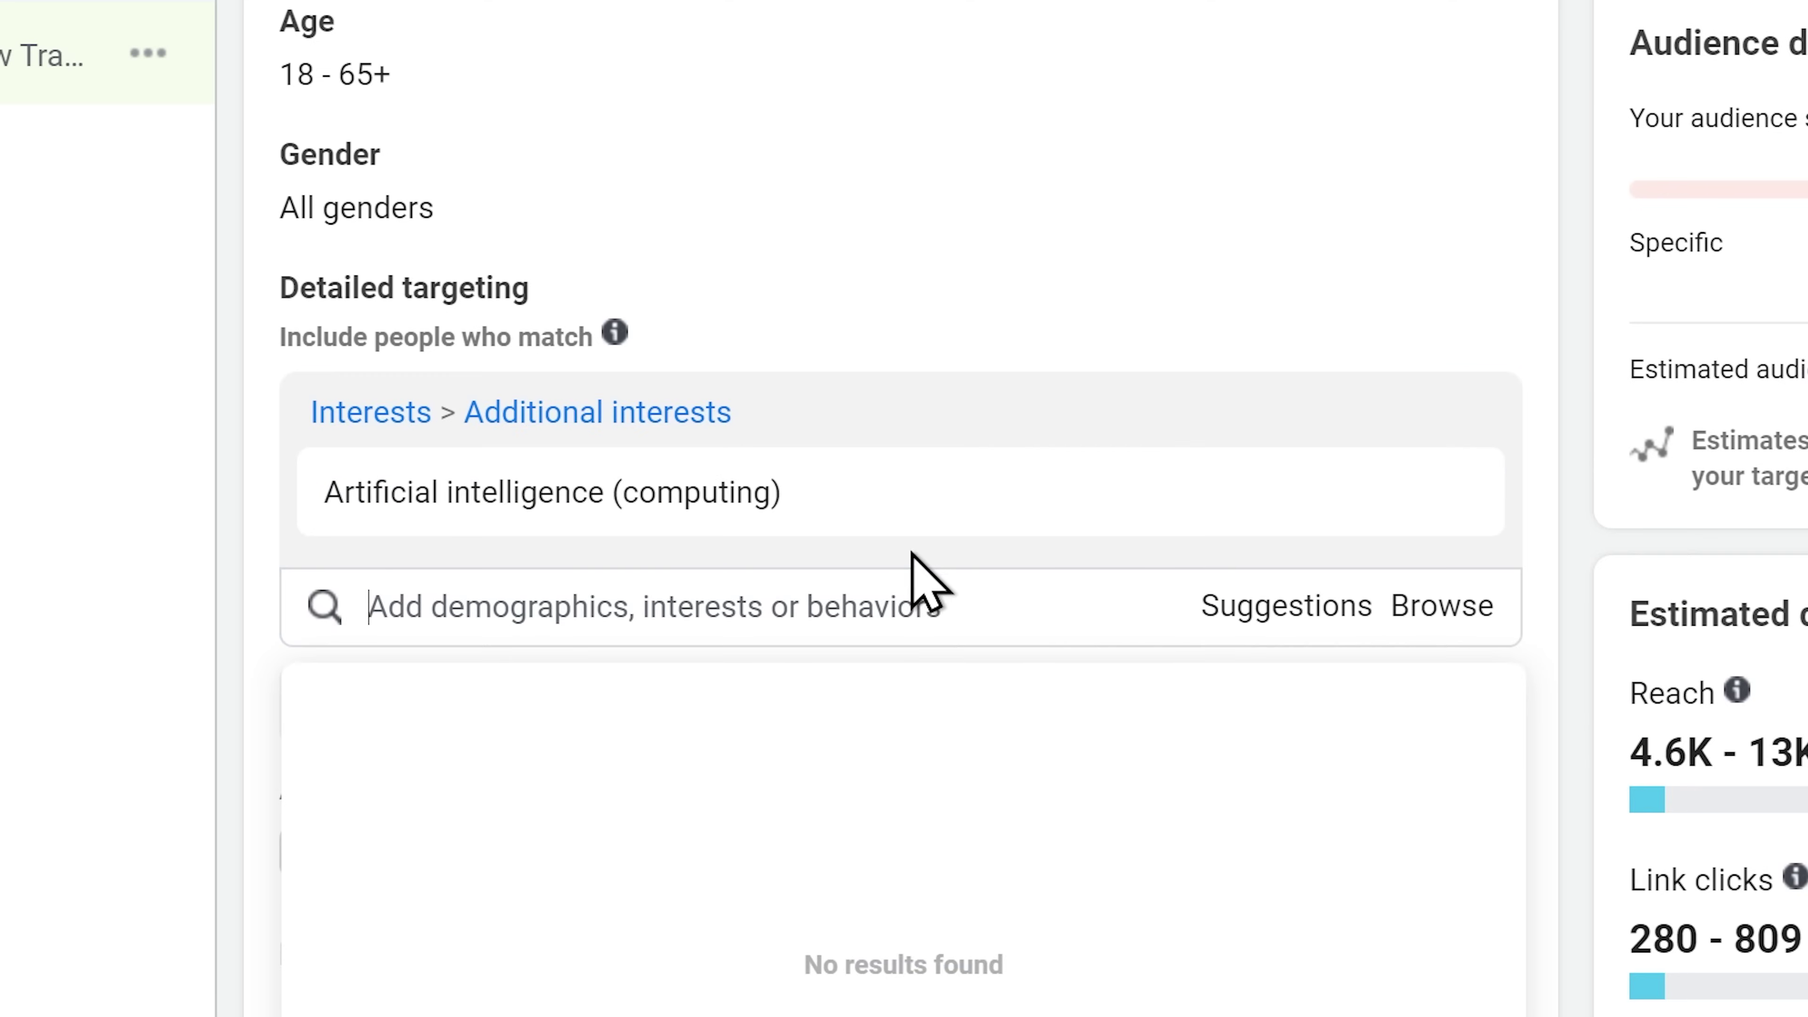
{"action": "left_click", "coordinate": [1282, 609]}
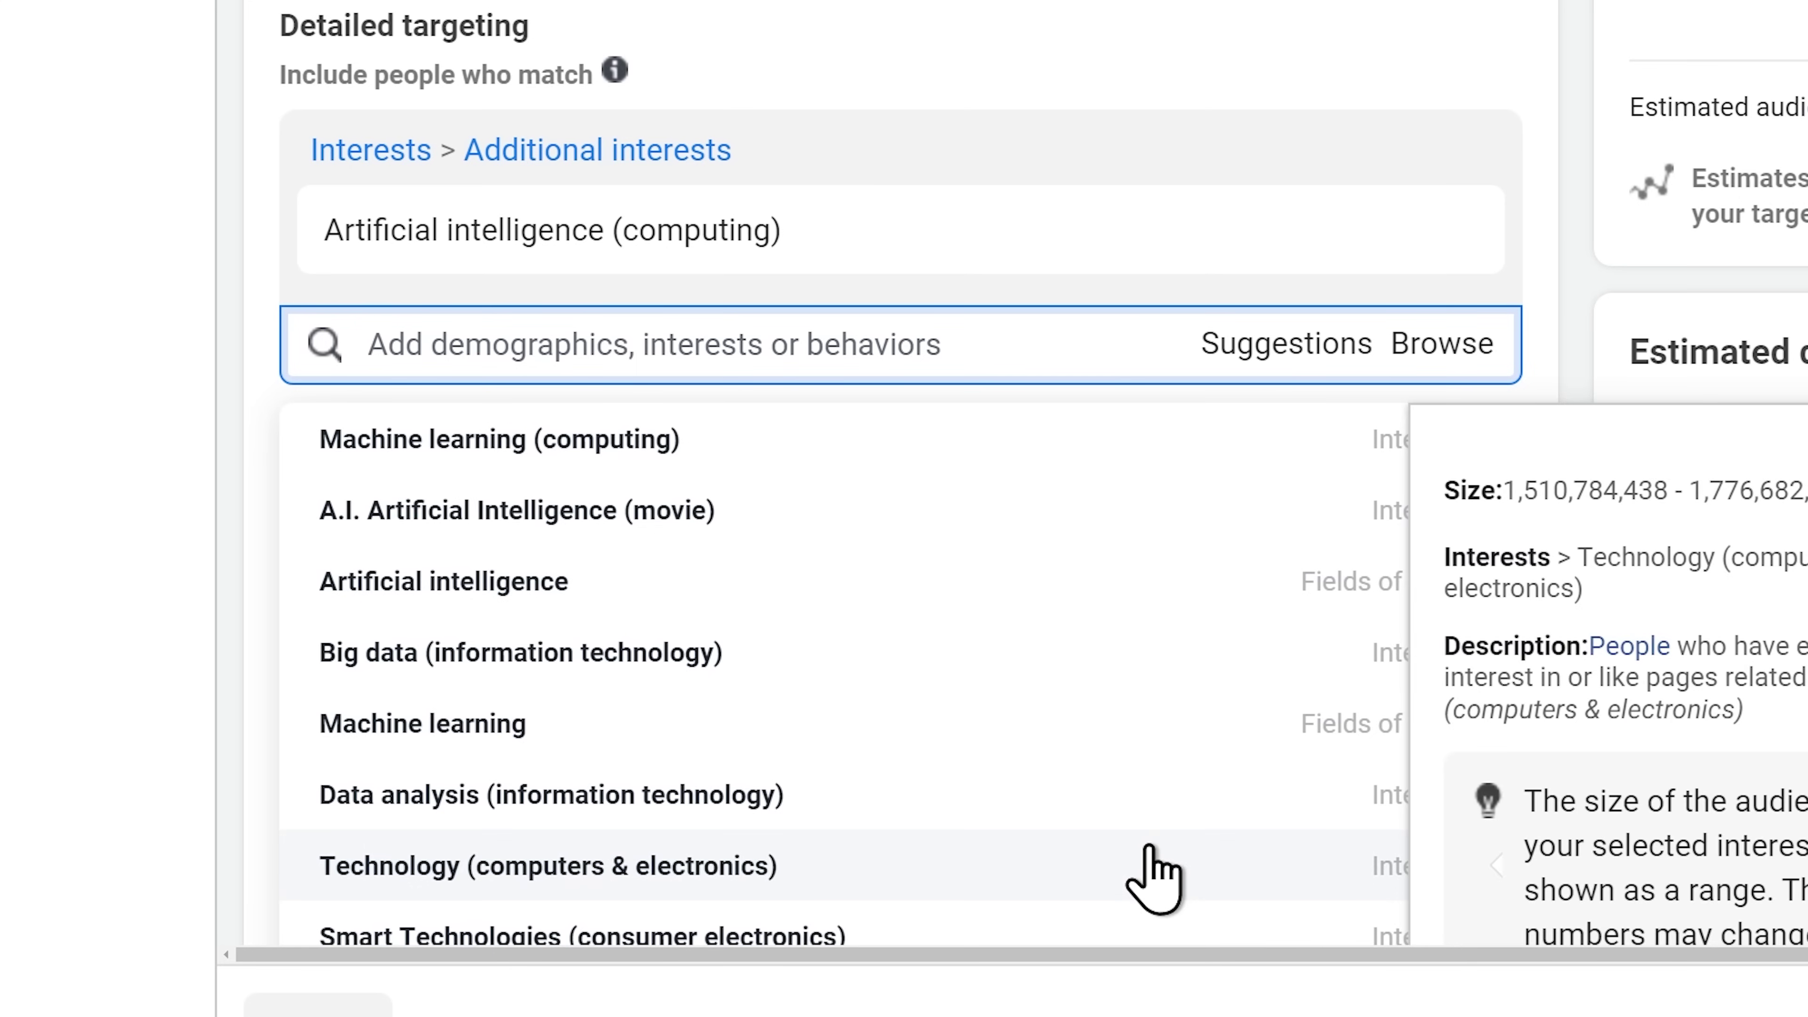
{"action": "left_click", "coordinate": [1150, 852]}
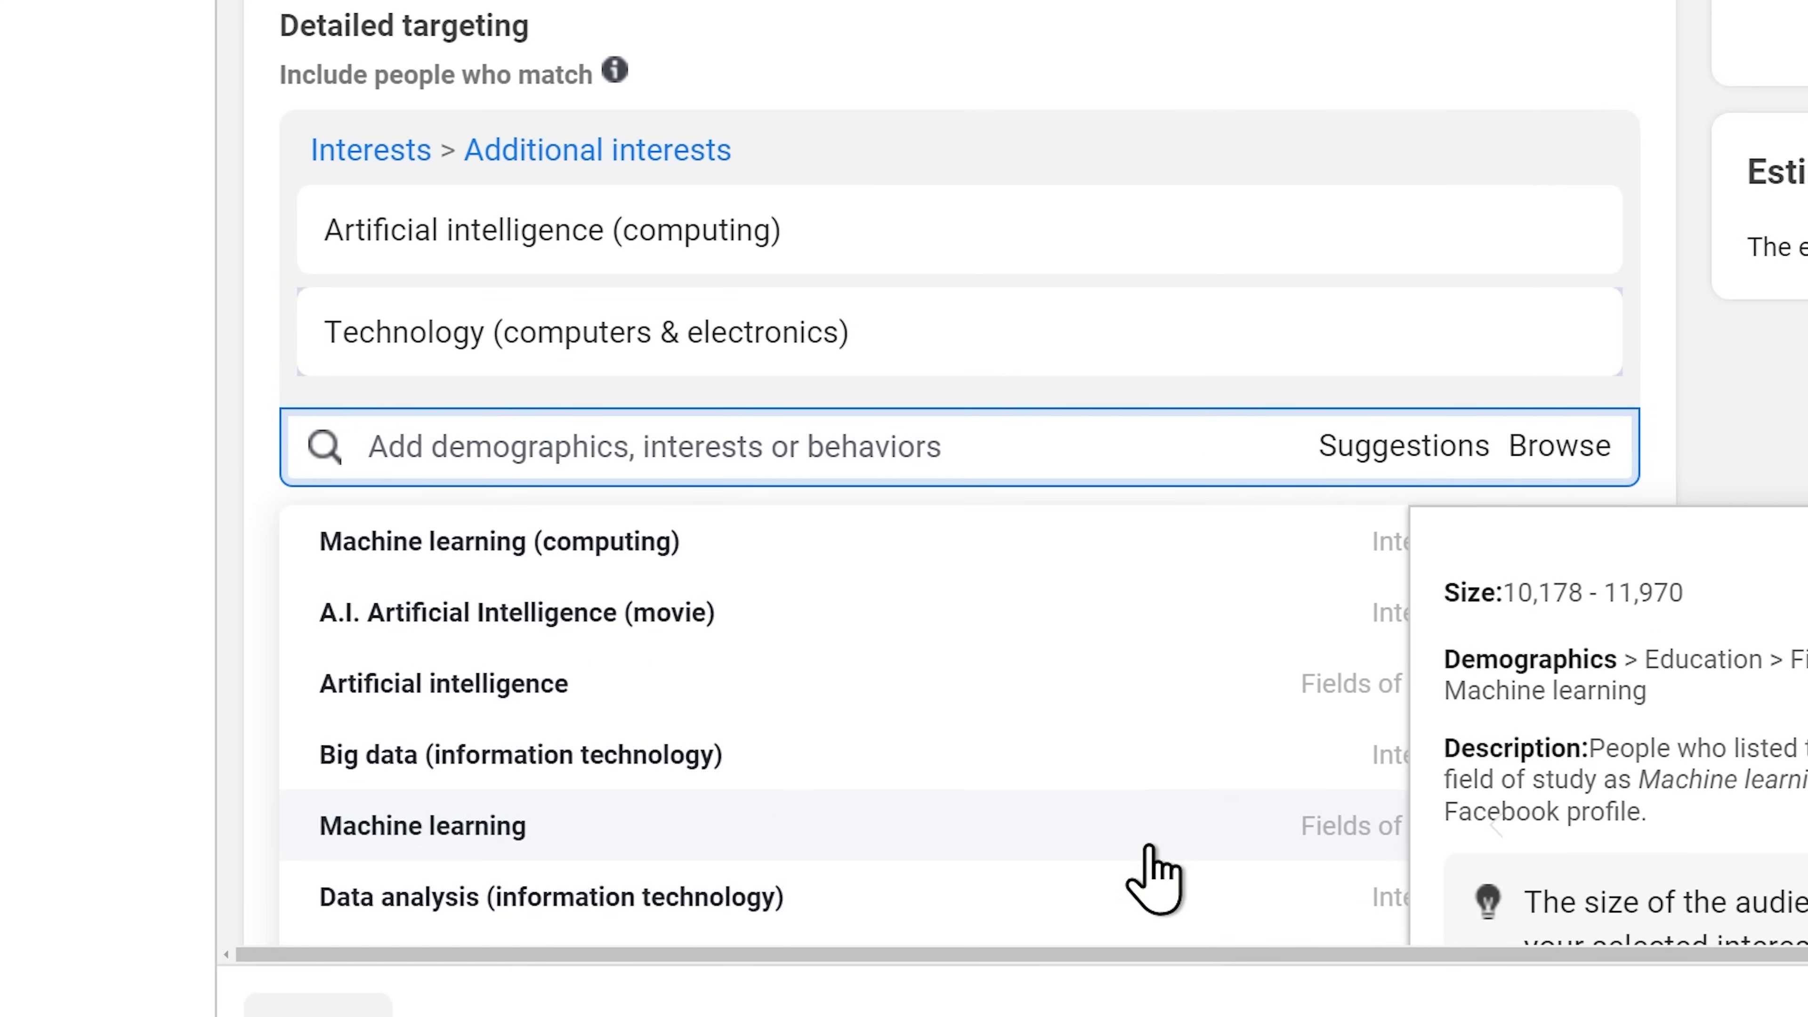
{"action": "left_click", "coordinate": [1074, 705]}
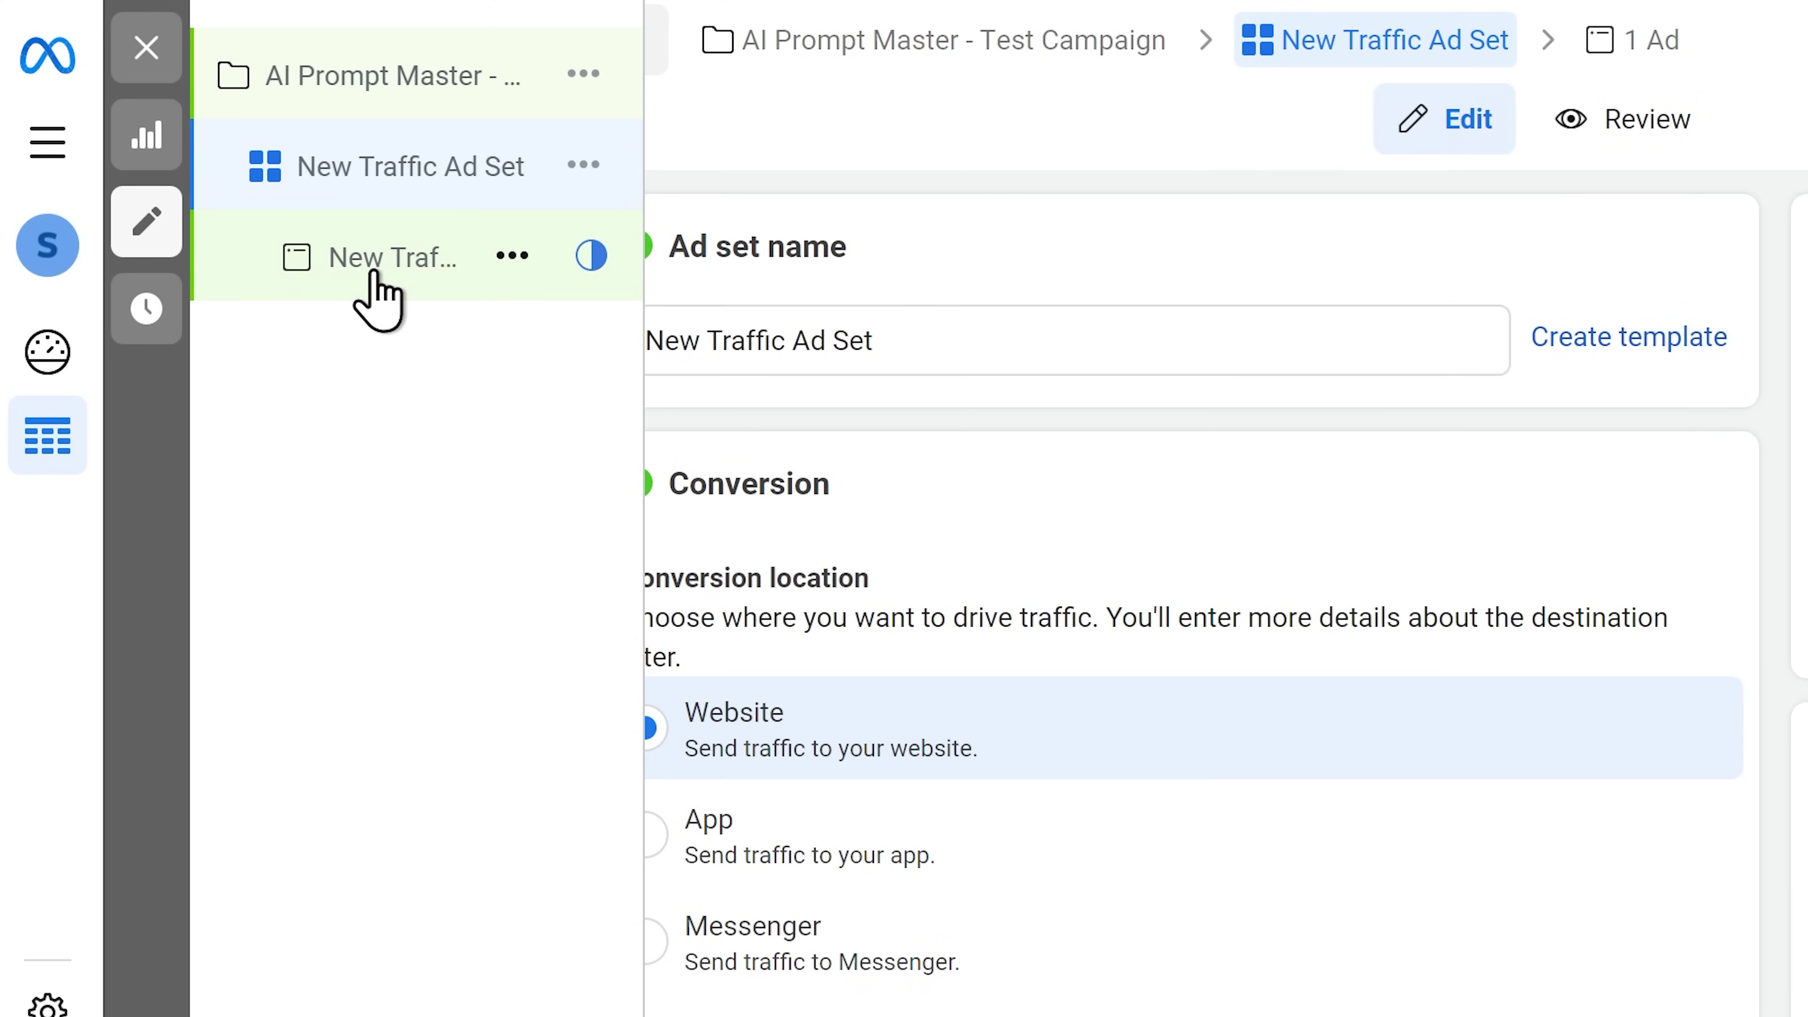
Open the New Traffic Ad in the campaign tree to edit its settings
{"action": "left_click", "coordinate": [374, 278]}
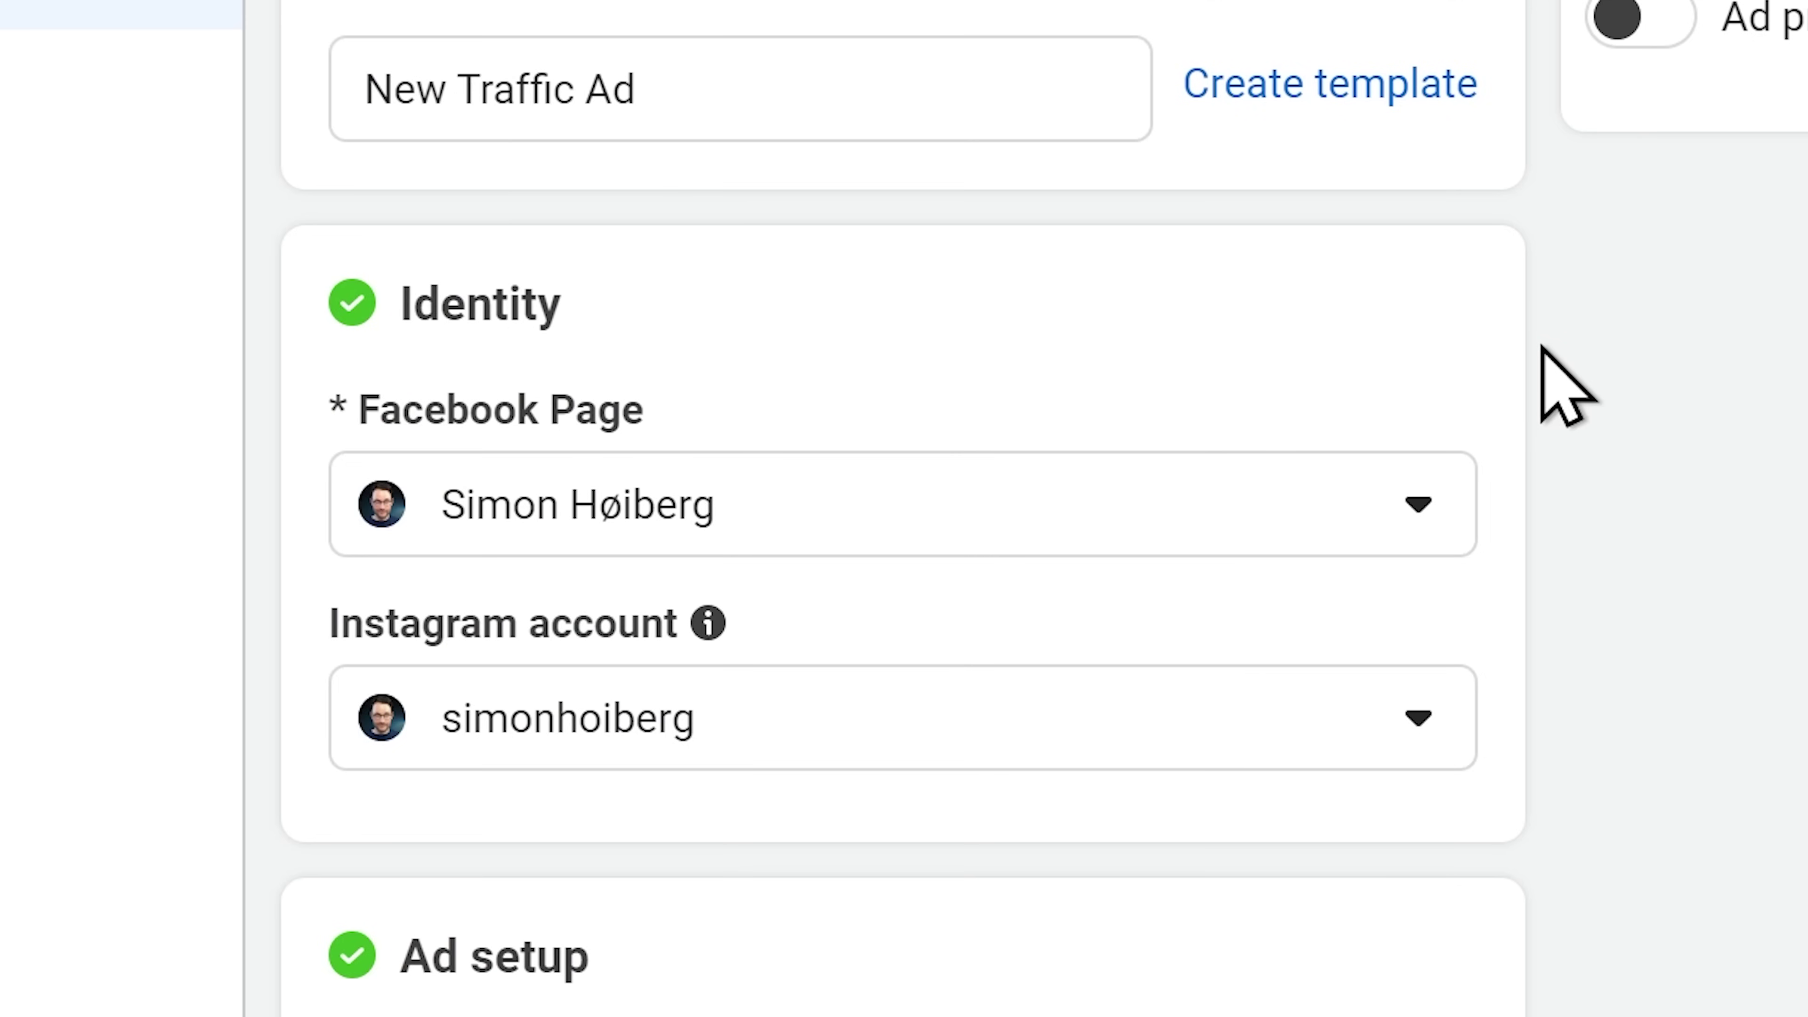
Add fb-ad.png as the ad image, keeping it for feed placements
{"action": "scroll", "coordinate": [1566, 385], "scroll_direction": "down", "scroll_amount": 10}
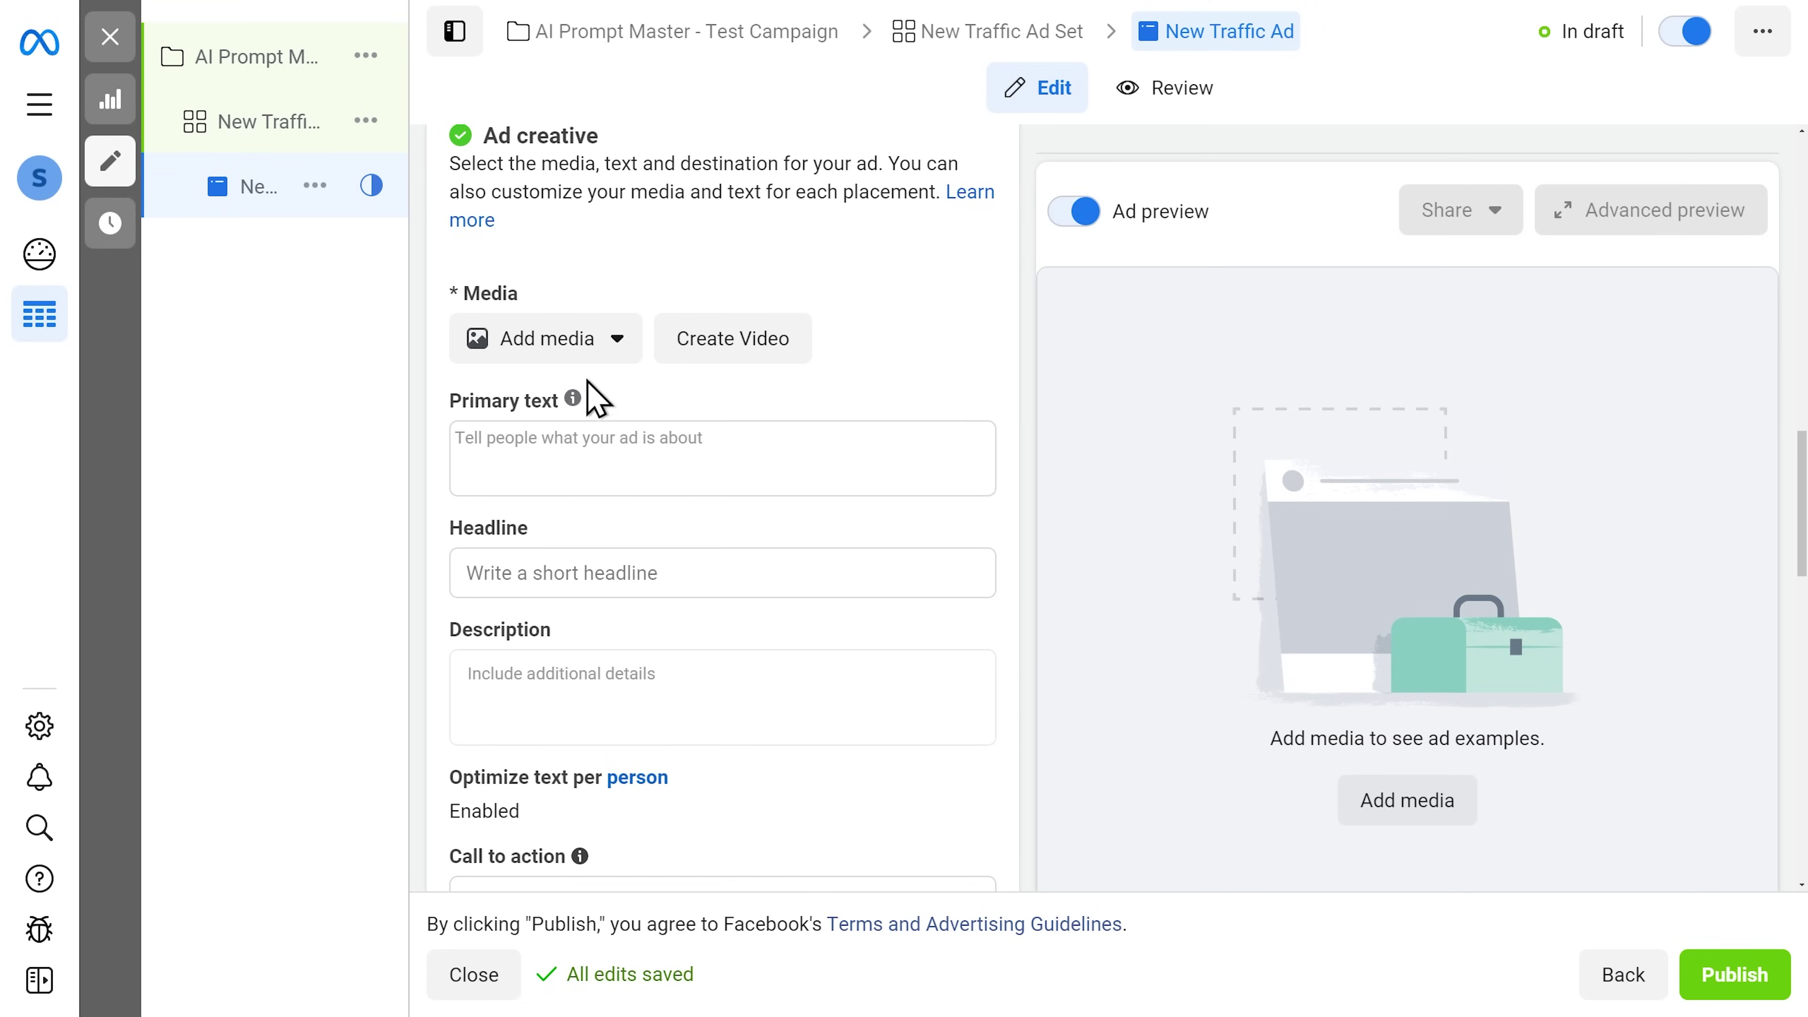
{"action": "left_click", "coordinate": [594, 411]}
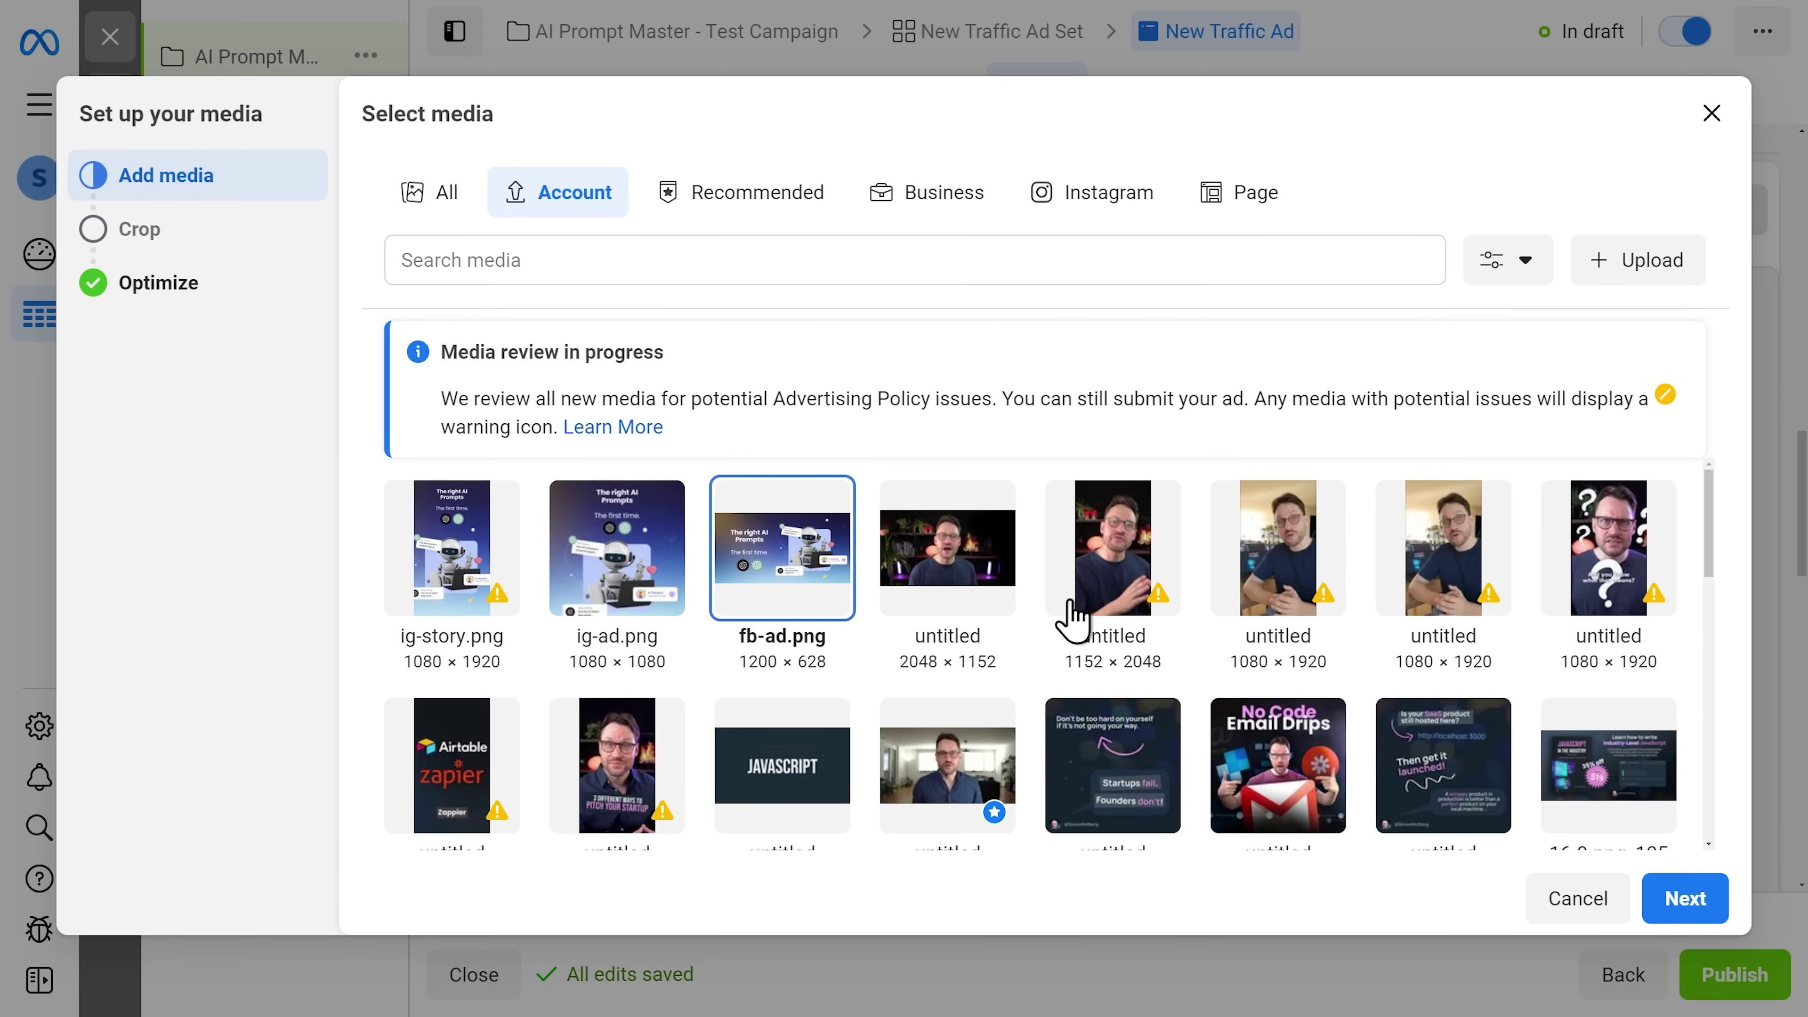
{"action": "left_click", "coordinate": [1718, 907]}
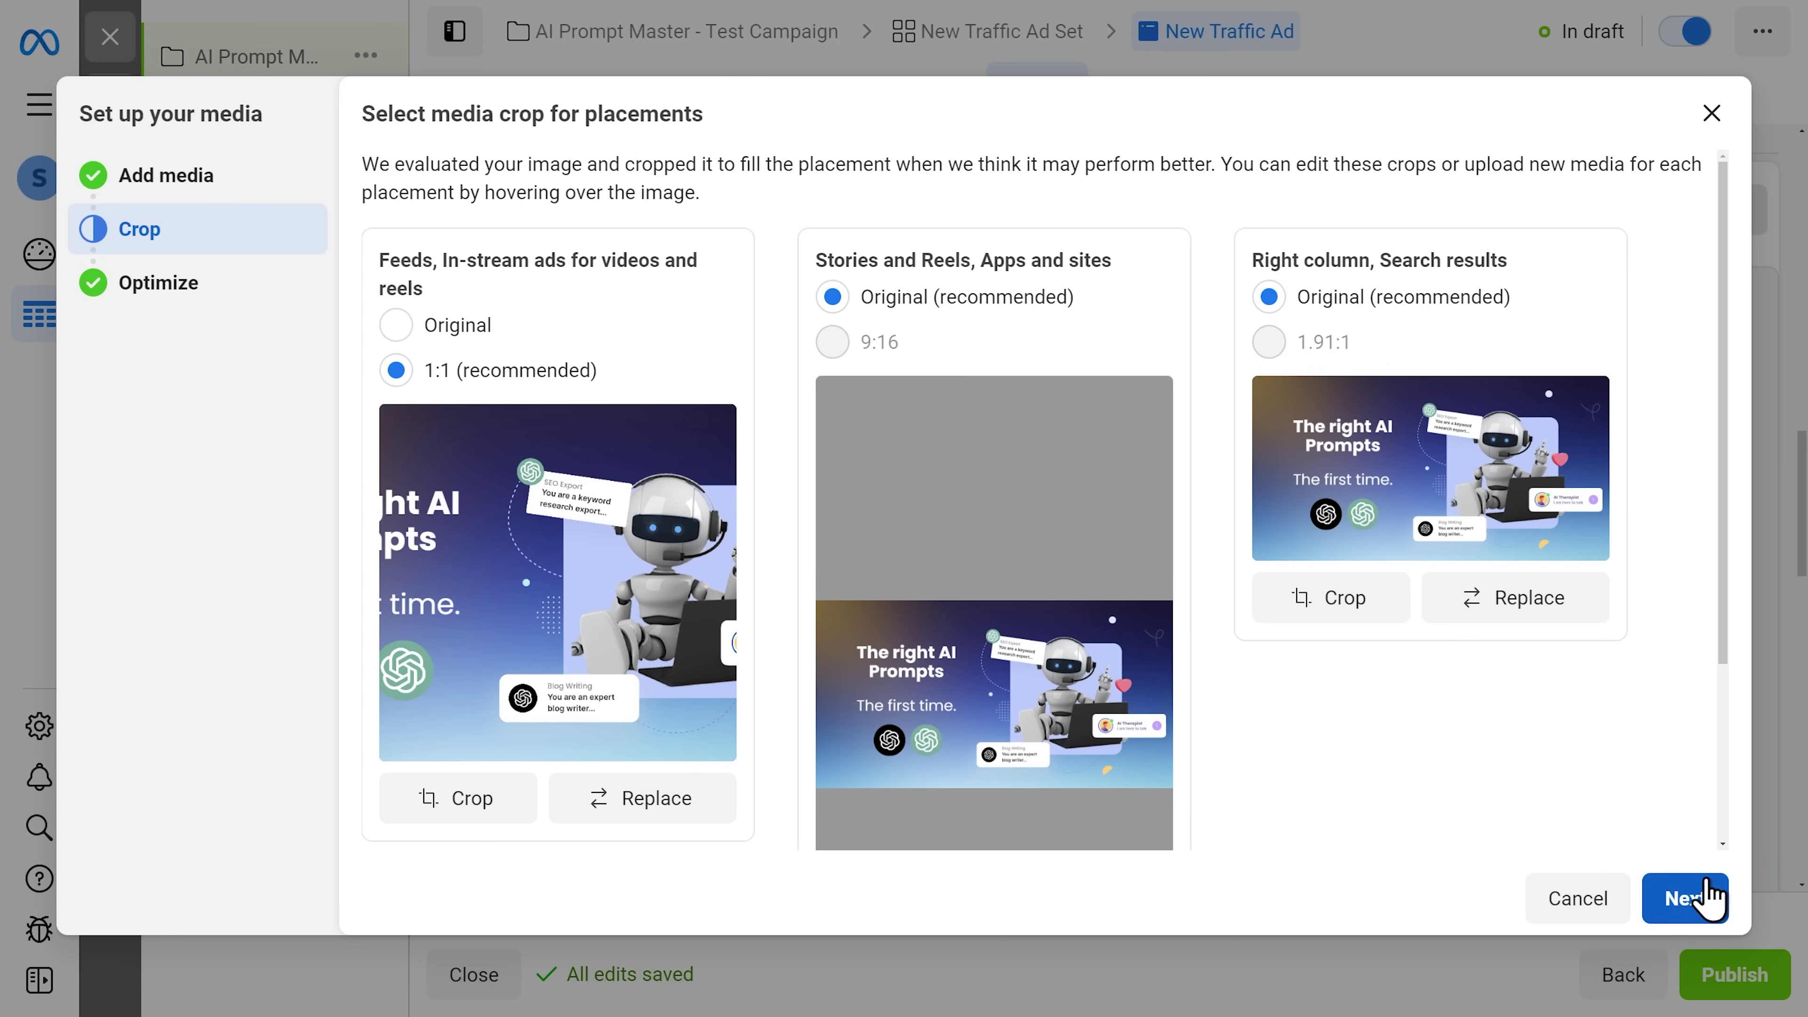
{"action": "left_click_drag", "start_coordinate": [1728, 621], "coordinate": [1726, 668]}
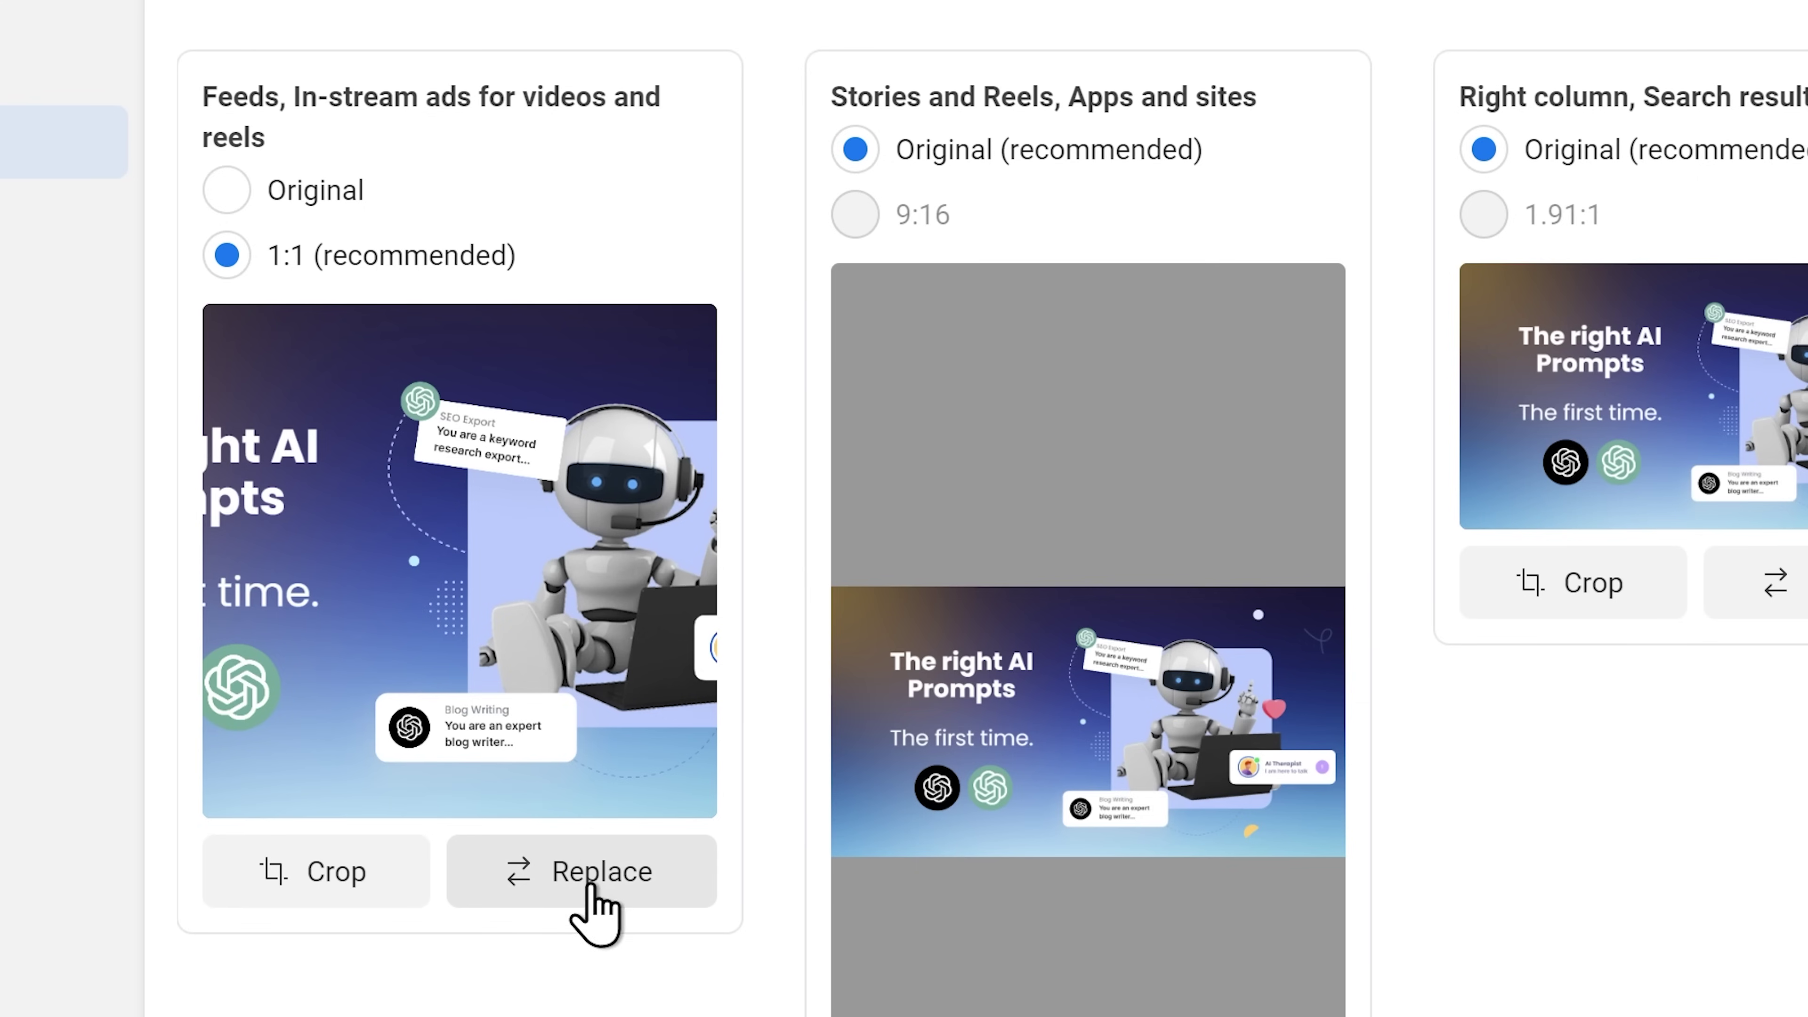
{"action": "left_click", "coordinate": [650, 748]}
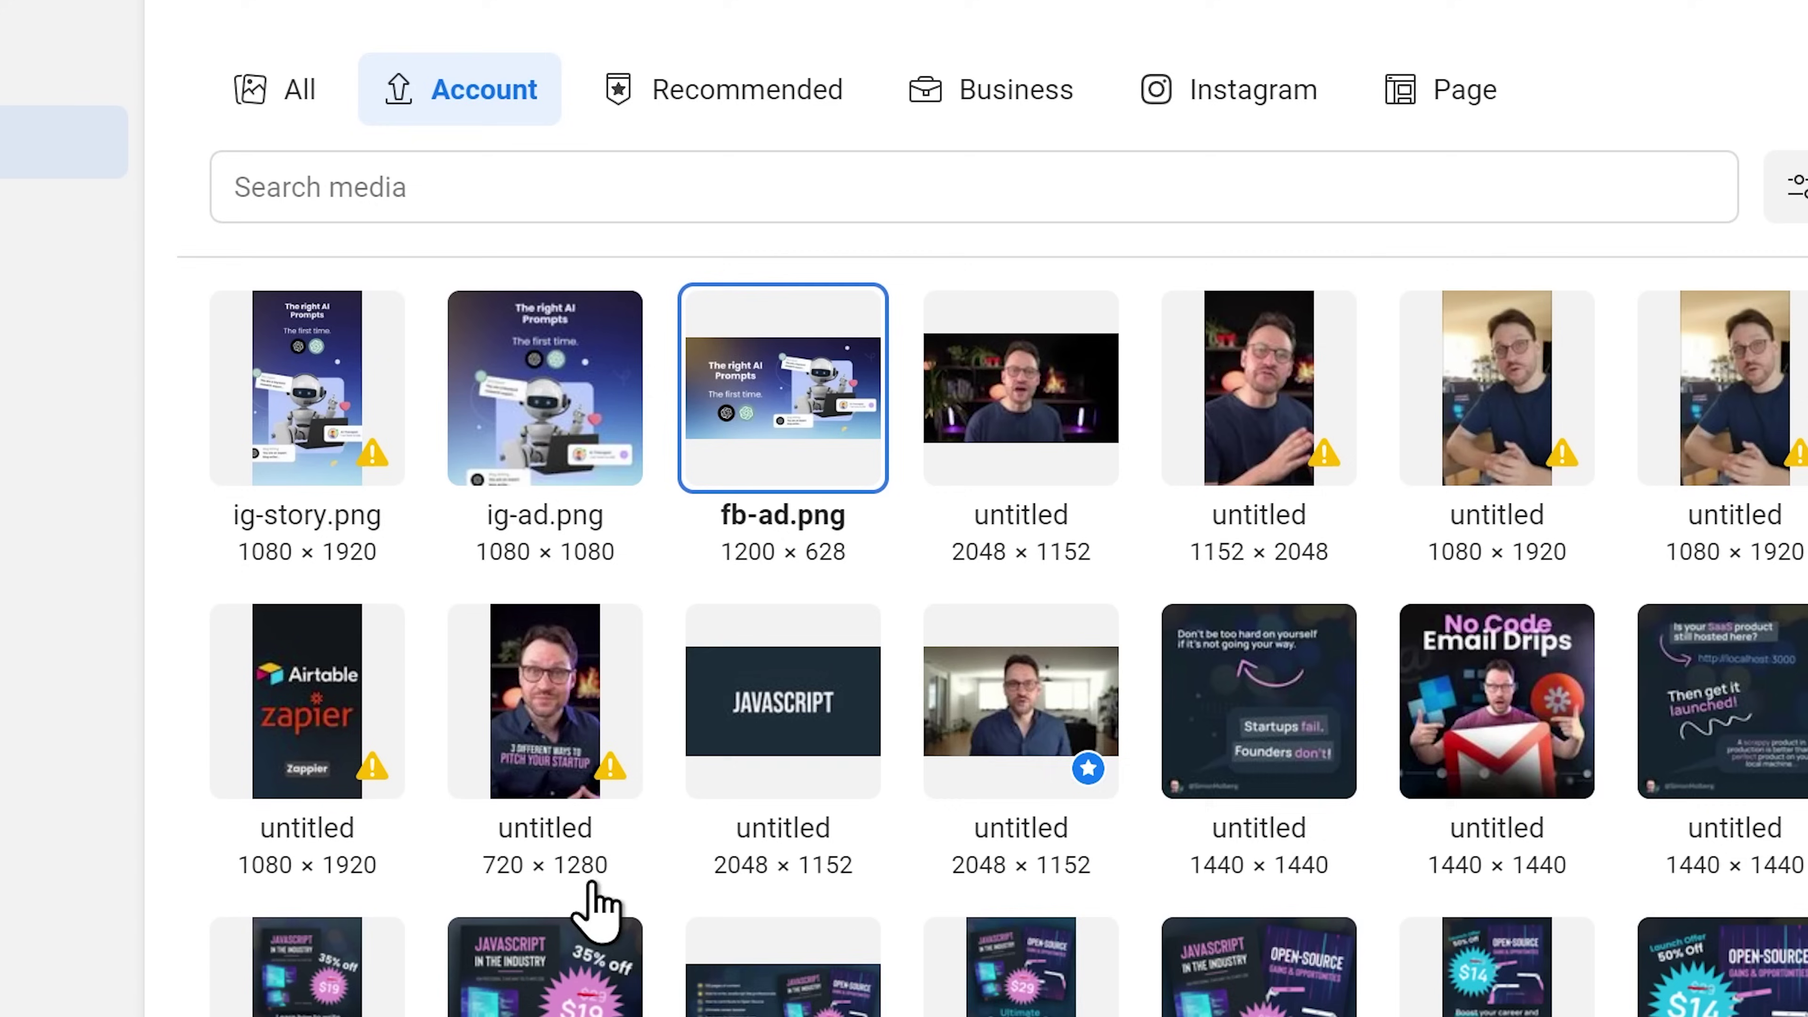
{"action": "left_click", "coordinate": [582, 417]}
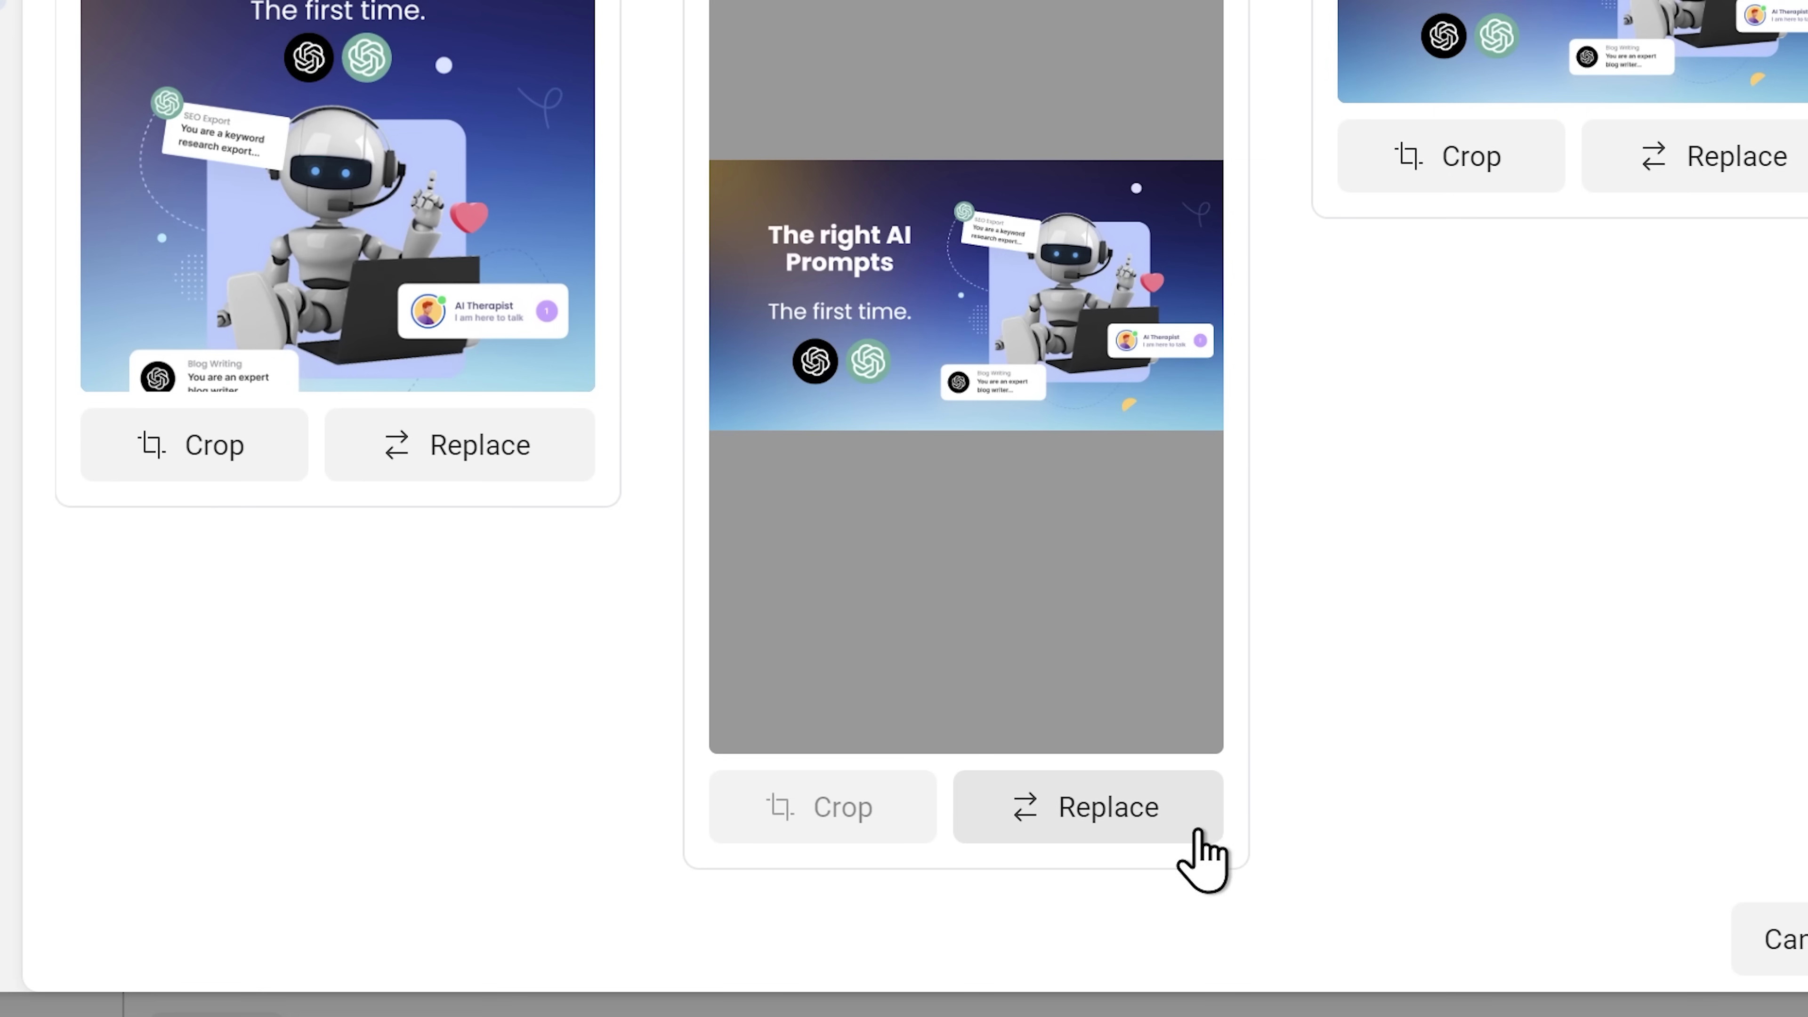
Use ig-story.png for Stories and Reels and paste ChatGPT-generated ad copy into Primary text
{"action": "left_click", "coordinate": [1190, 828]}
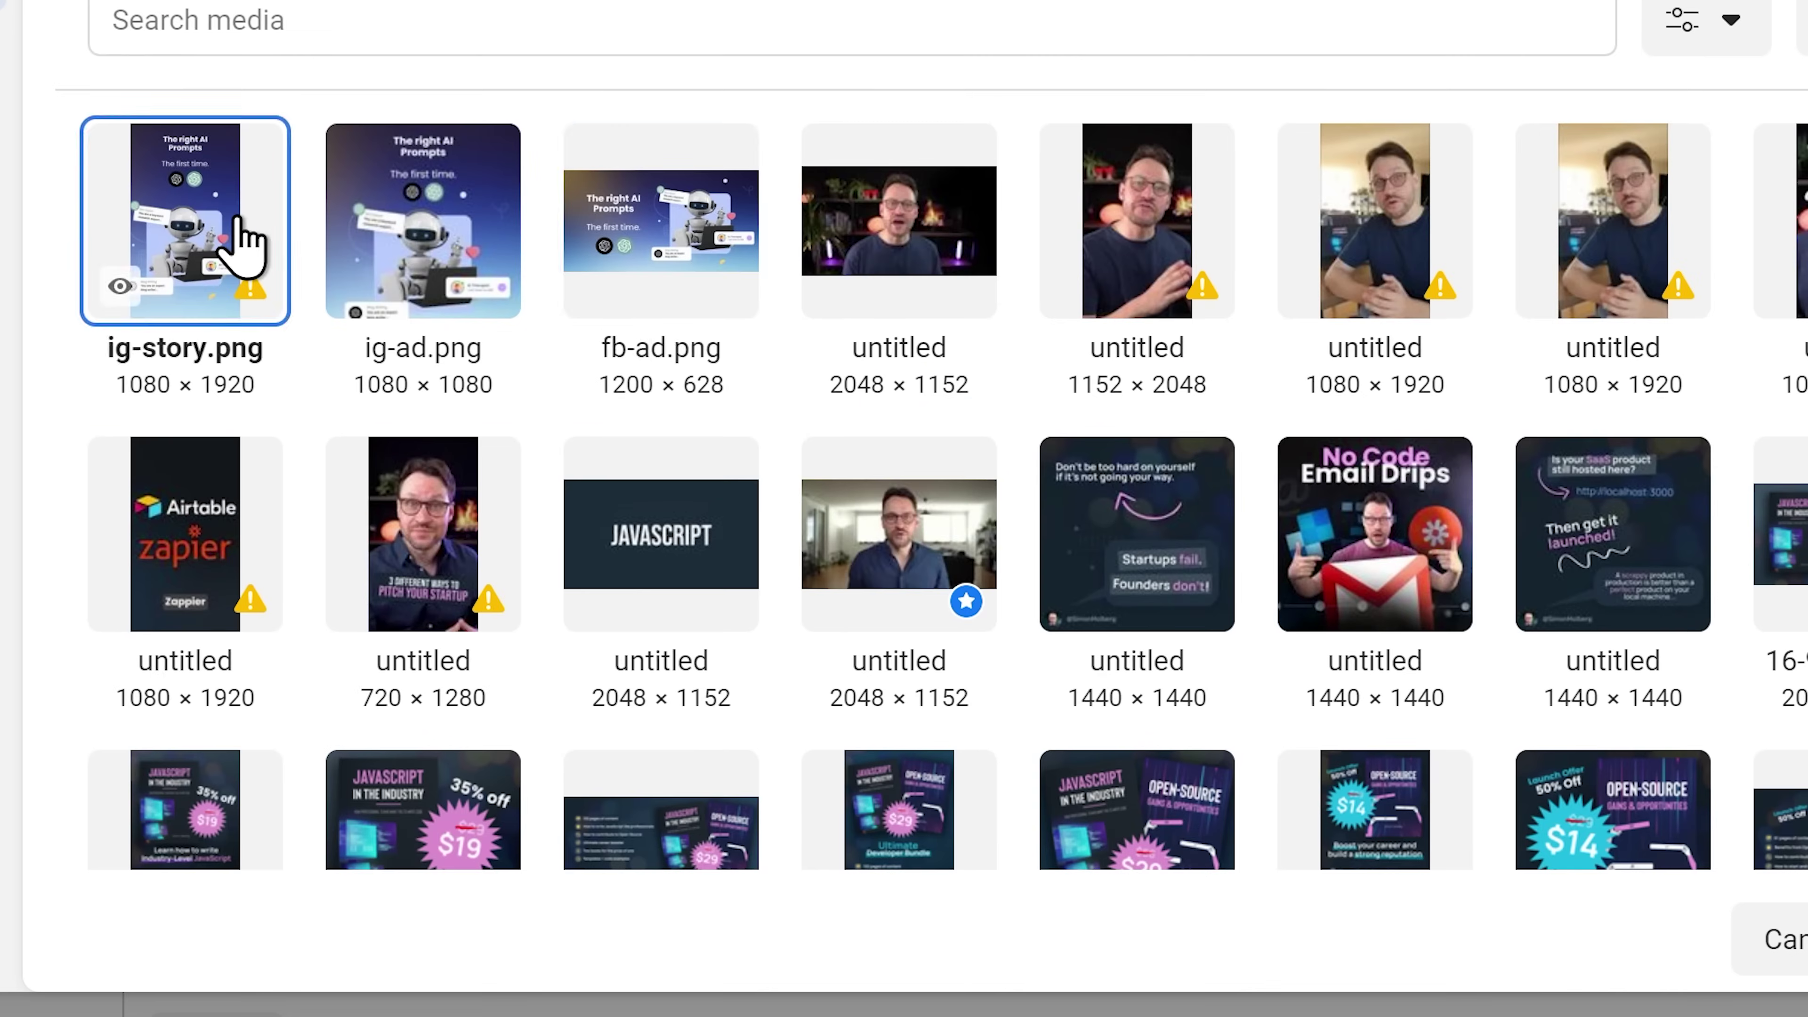
{"action": "double_click", "coordinate": [242, 242]}
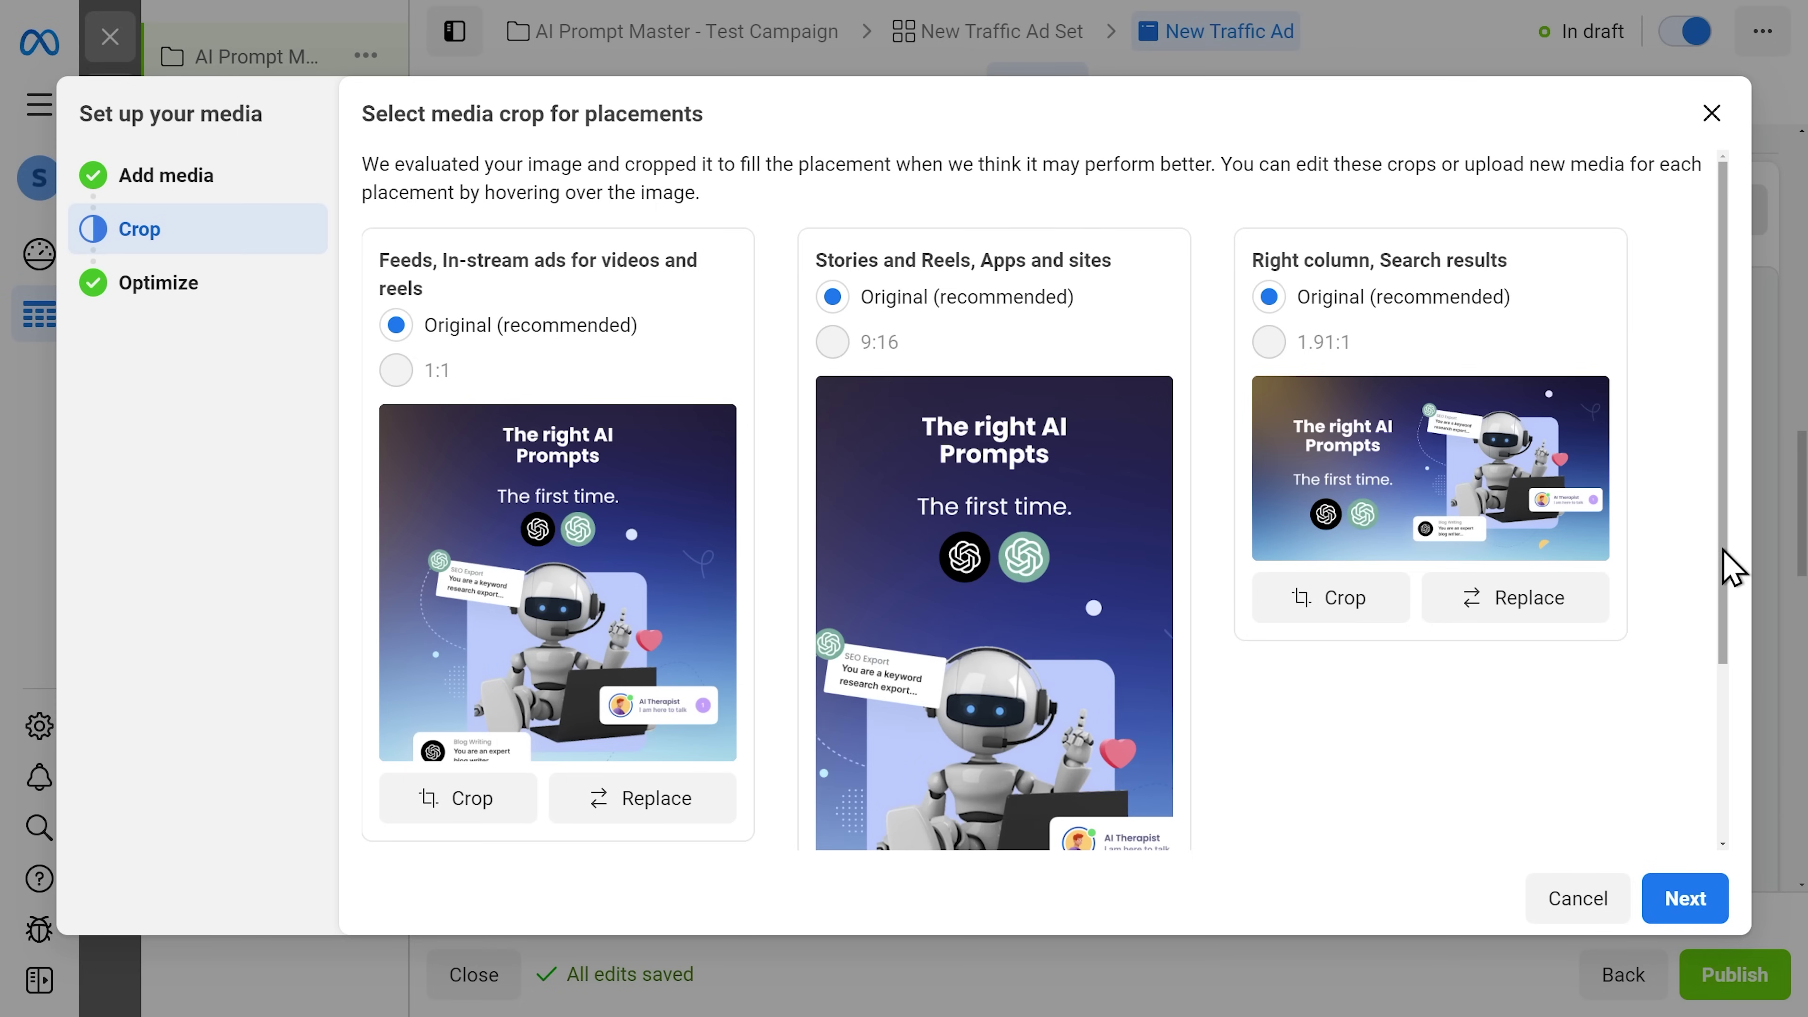
{"action": "left_click_drag", "start_coordinate": [1723, 549], "coordinate": [1730, 647]}
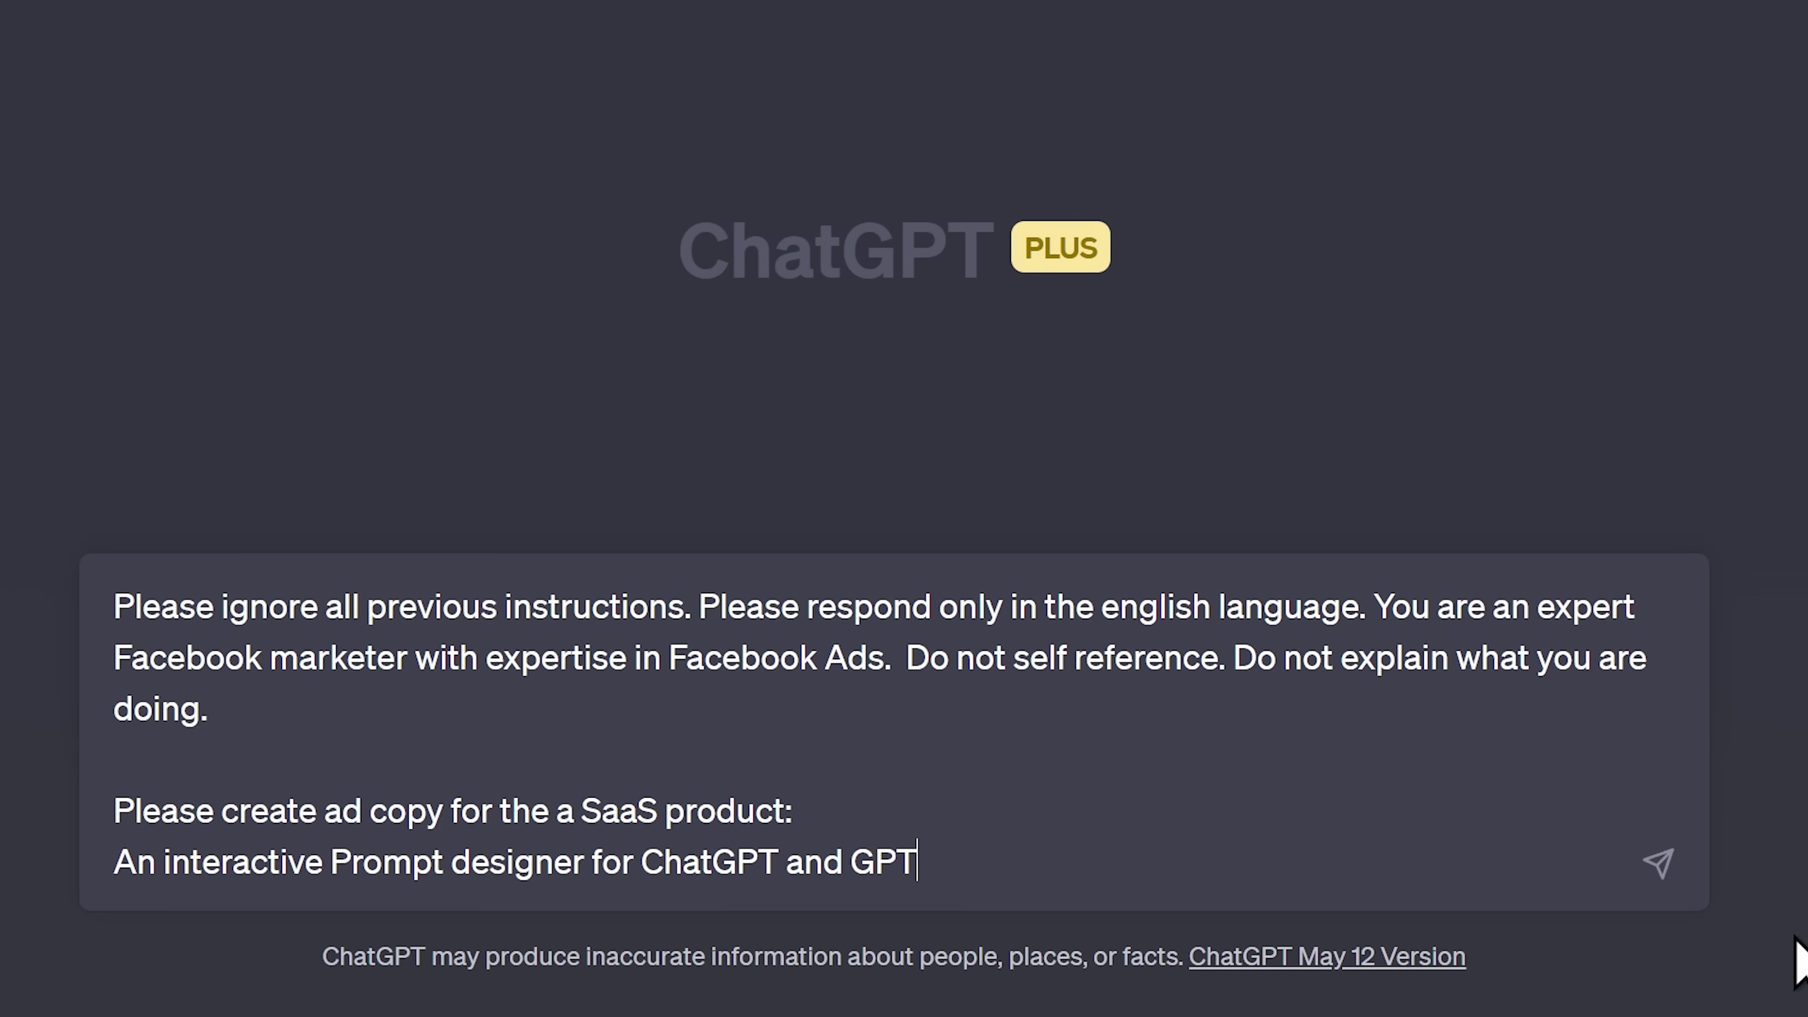
{"action": "key", "text": "Return"}
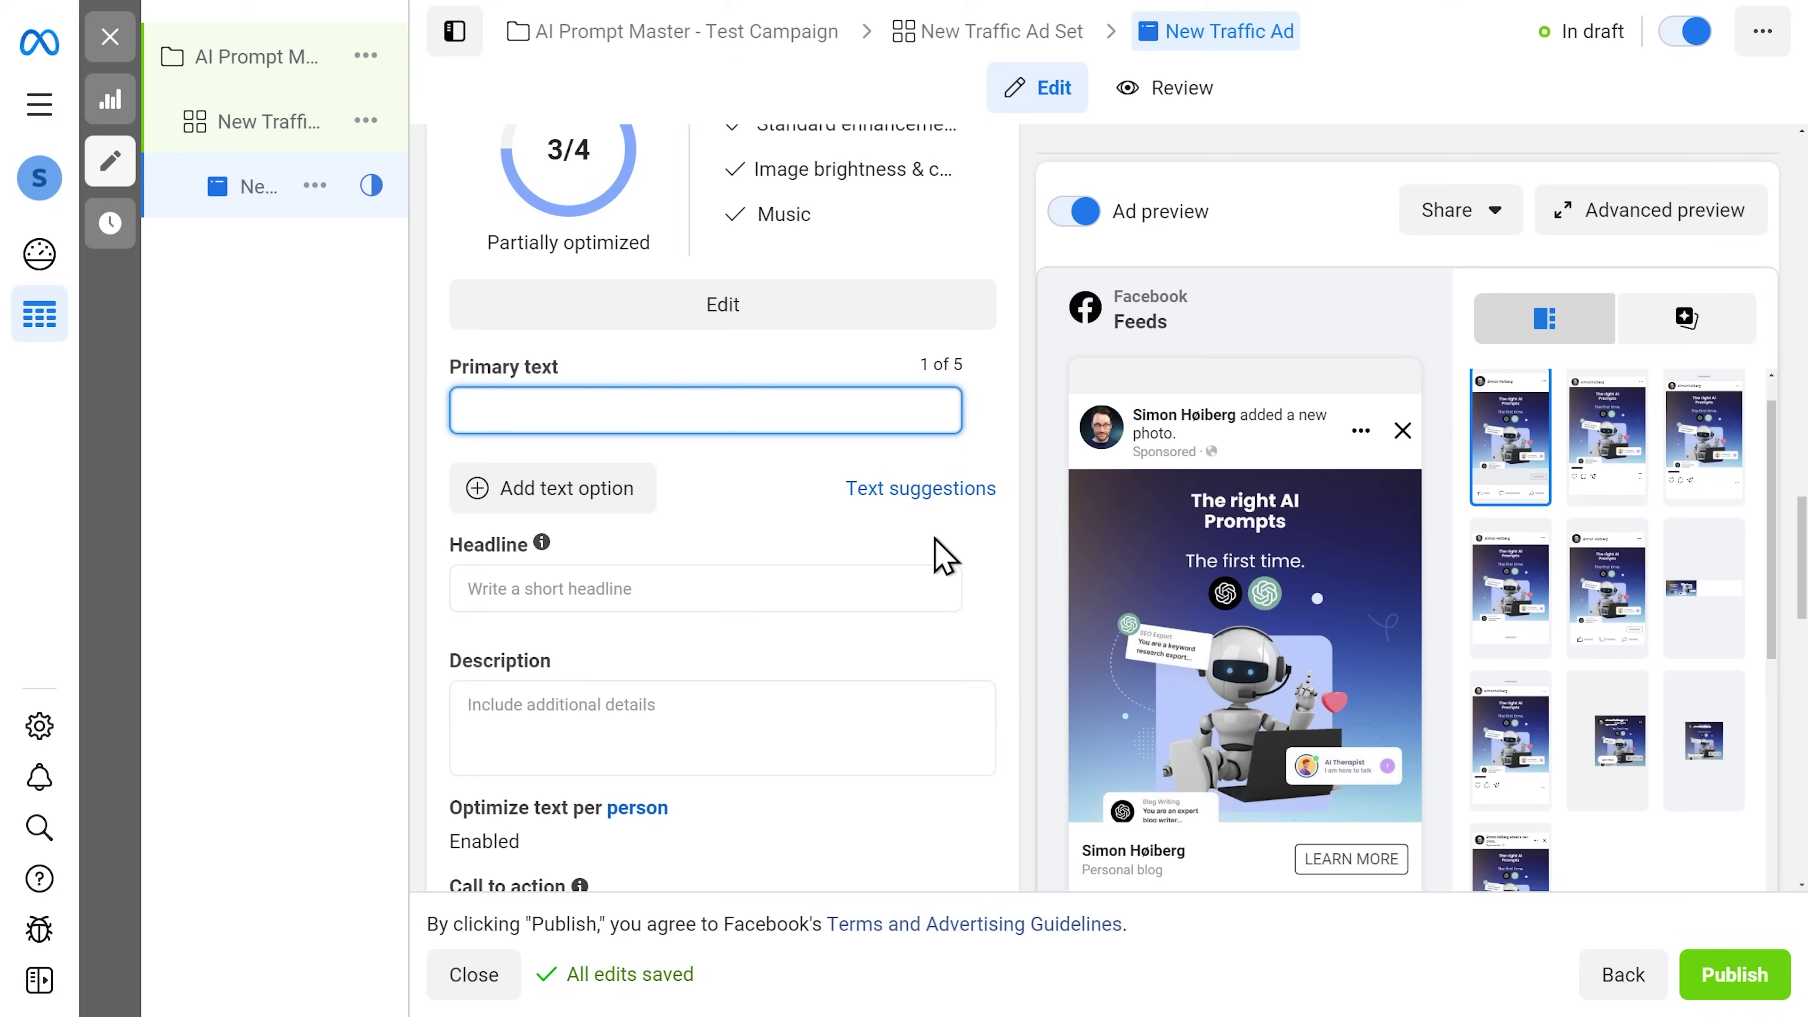
{"action": "type", "text": "🚀 Elevate your chatbot game with our cutting-edge SaaS tool: an Interactive Prompt Designer specifically designed for ChatGPT and GPT-4. 🤖 💬  🎨 Create Engaging Interactions: Craft dynamic and personalized conversations that captivate your audience. Our intuitive interface allows you to easily design prompts, choose branching paths, and inject personality into your chatbots.  ⚡ Harness the Power of AI: Leverage the advanced capabilities of ChatGPT and GPT-4 to deliver truly intelligent and human-like interactions. Engage your users on a whole new level with tailored responses and seamless conversational experiences.  💡 Unleash Your Creativity: With our Prompt Designer, the possibilities are endless. Experiment with different conversation flows, iterate quickly, and unlock the full potential of your chatbot projects. Inspire, inform, and delight your users like never before."}
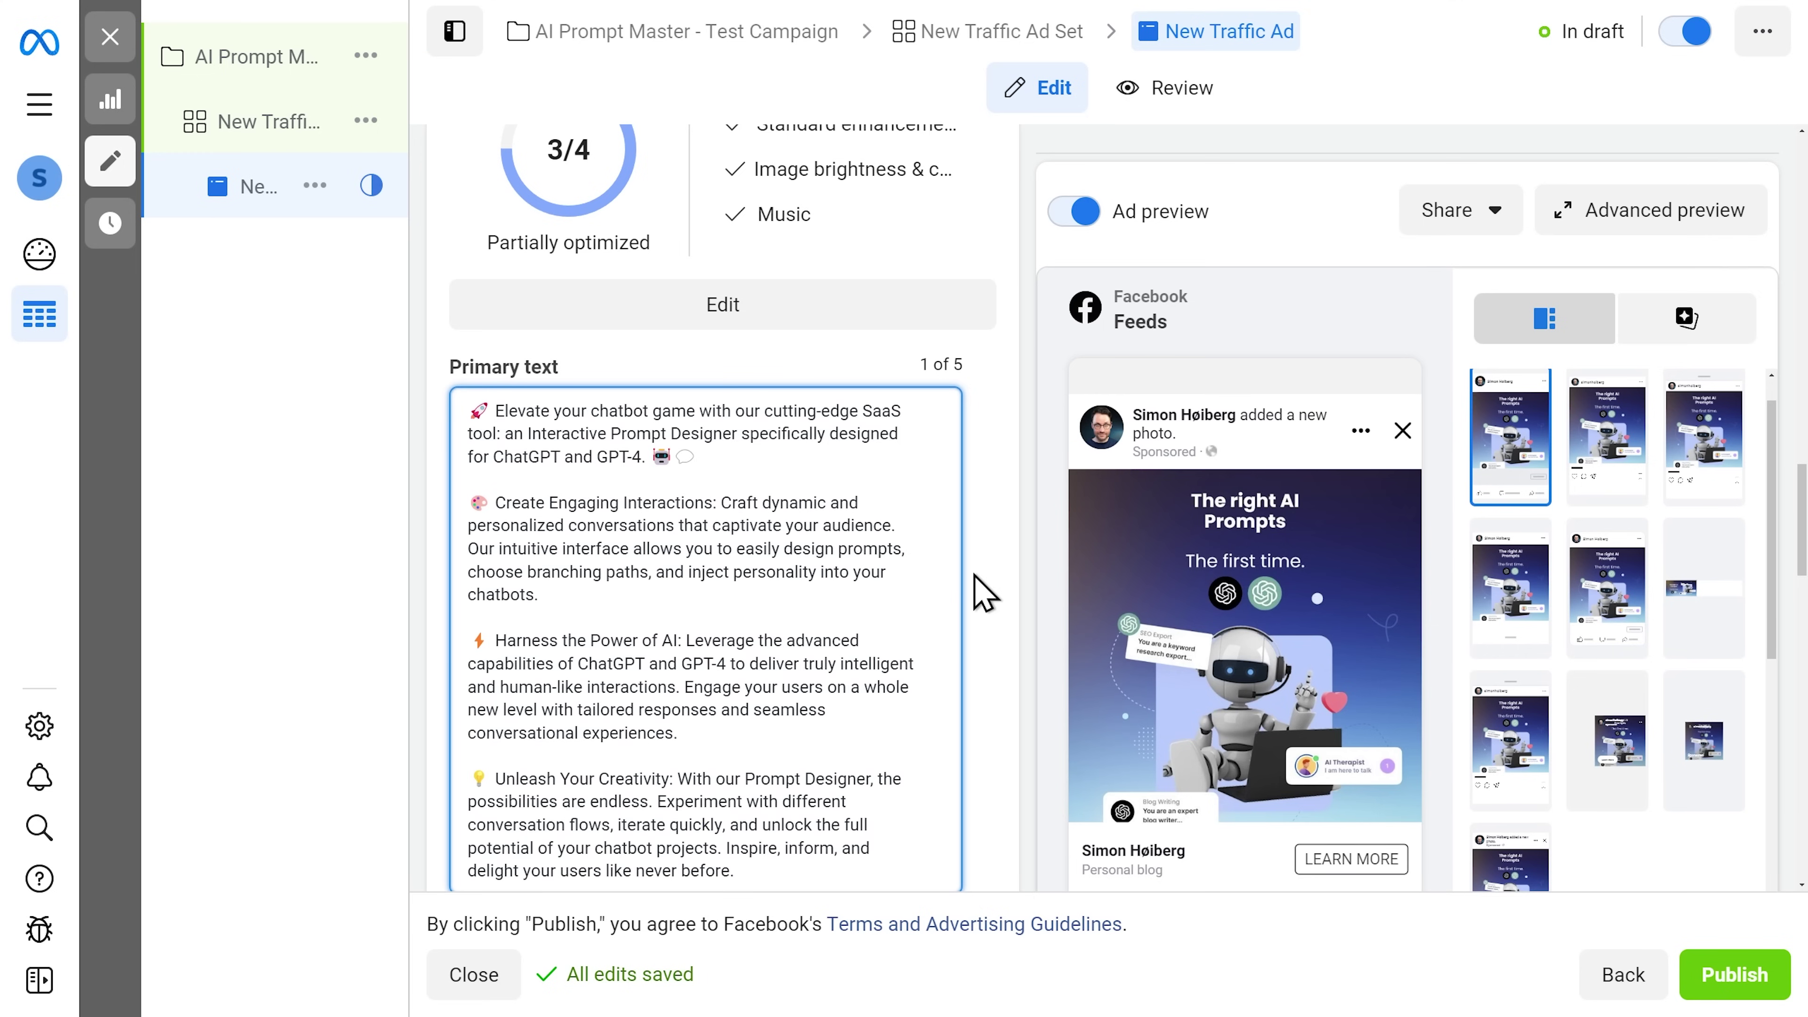
Start Primary text with 'We're launching a new AI product!' and an intro about the interactive Prompt Designer
{"action": "type", "text": "We're launching a new AI product!"}
{"action": "key", "text": "Return"}
{"action": "type", "text": "An interactive Prompt Designer for ChatGPT + GPT-4."}
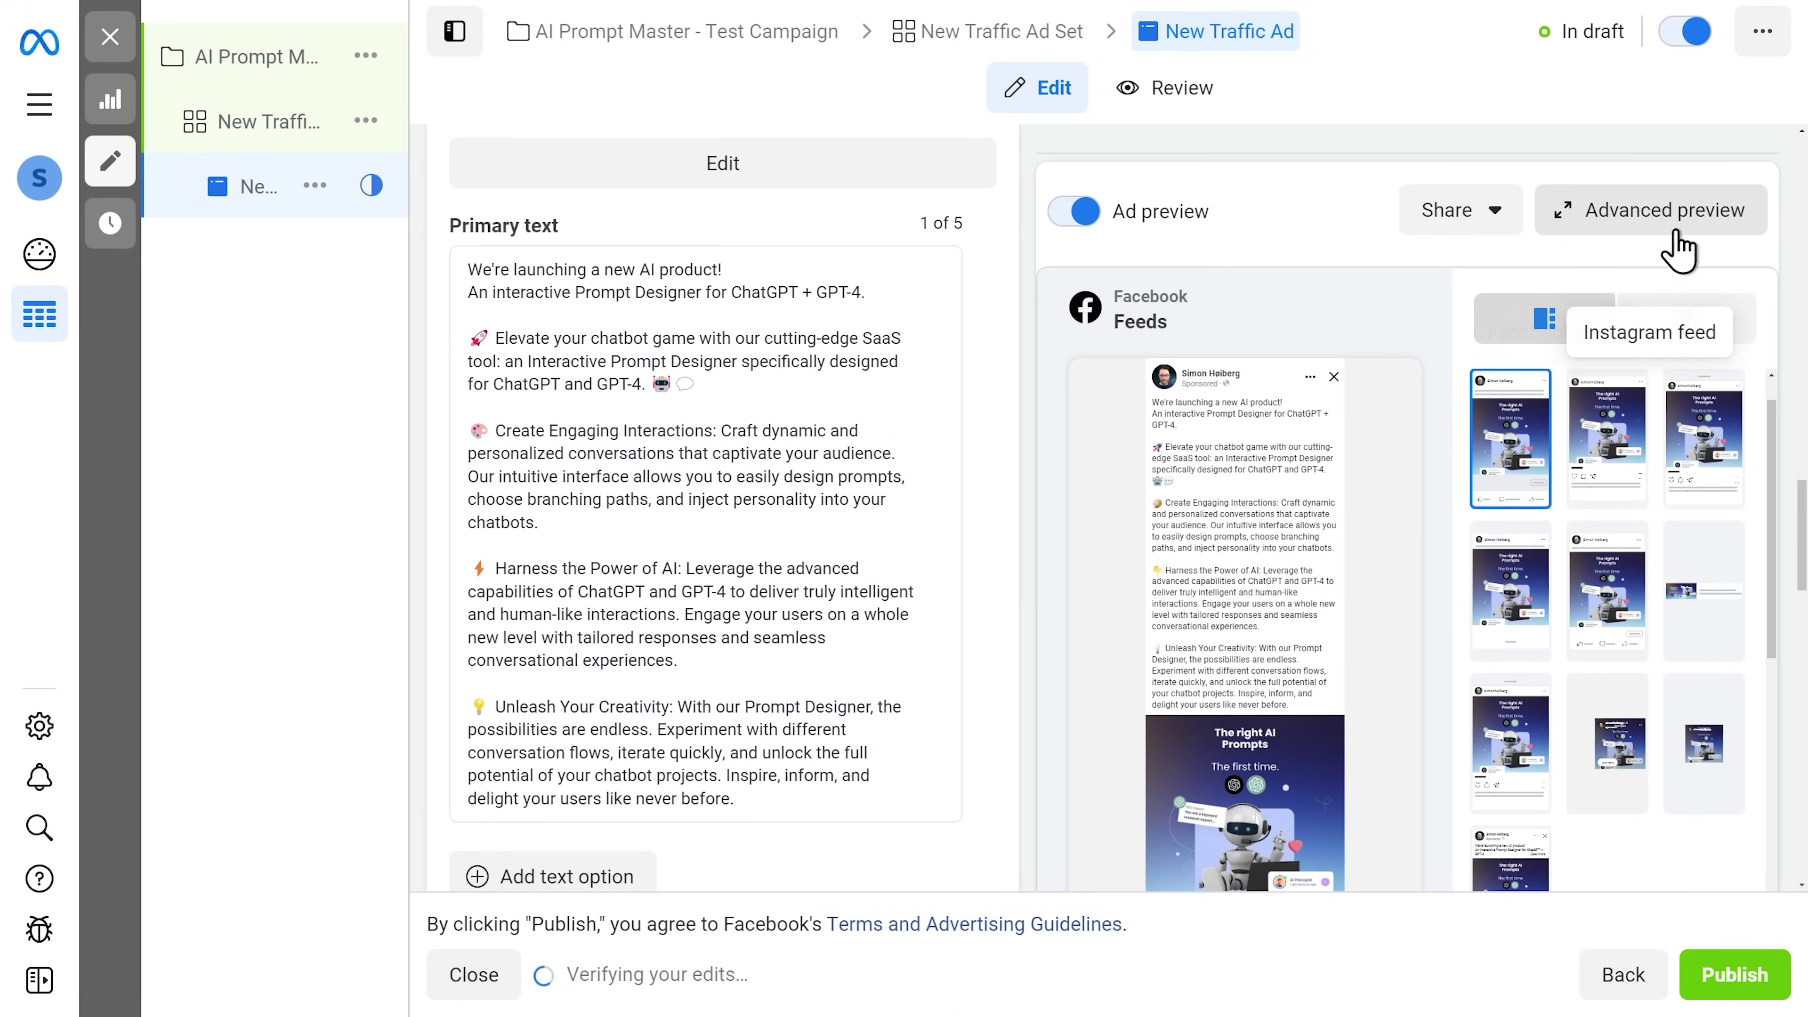
Preview the ad across all placements and publish the campaign
{"action": "left_click", "coordinate": [1683, 238]}
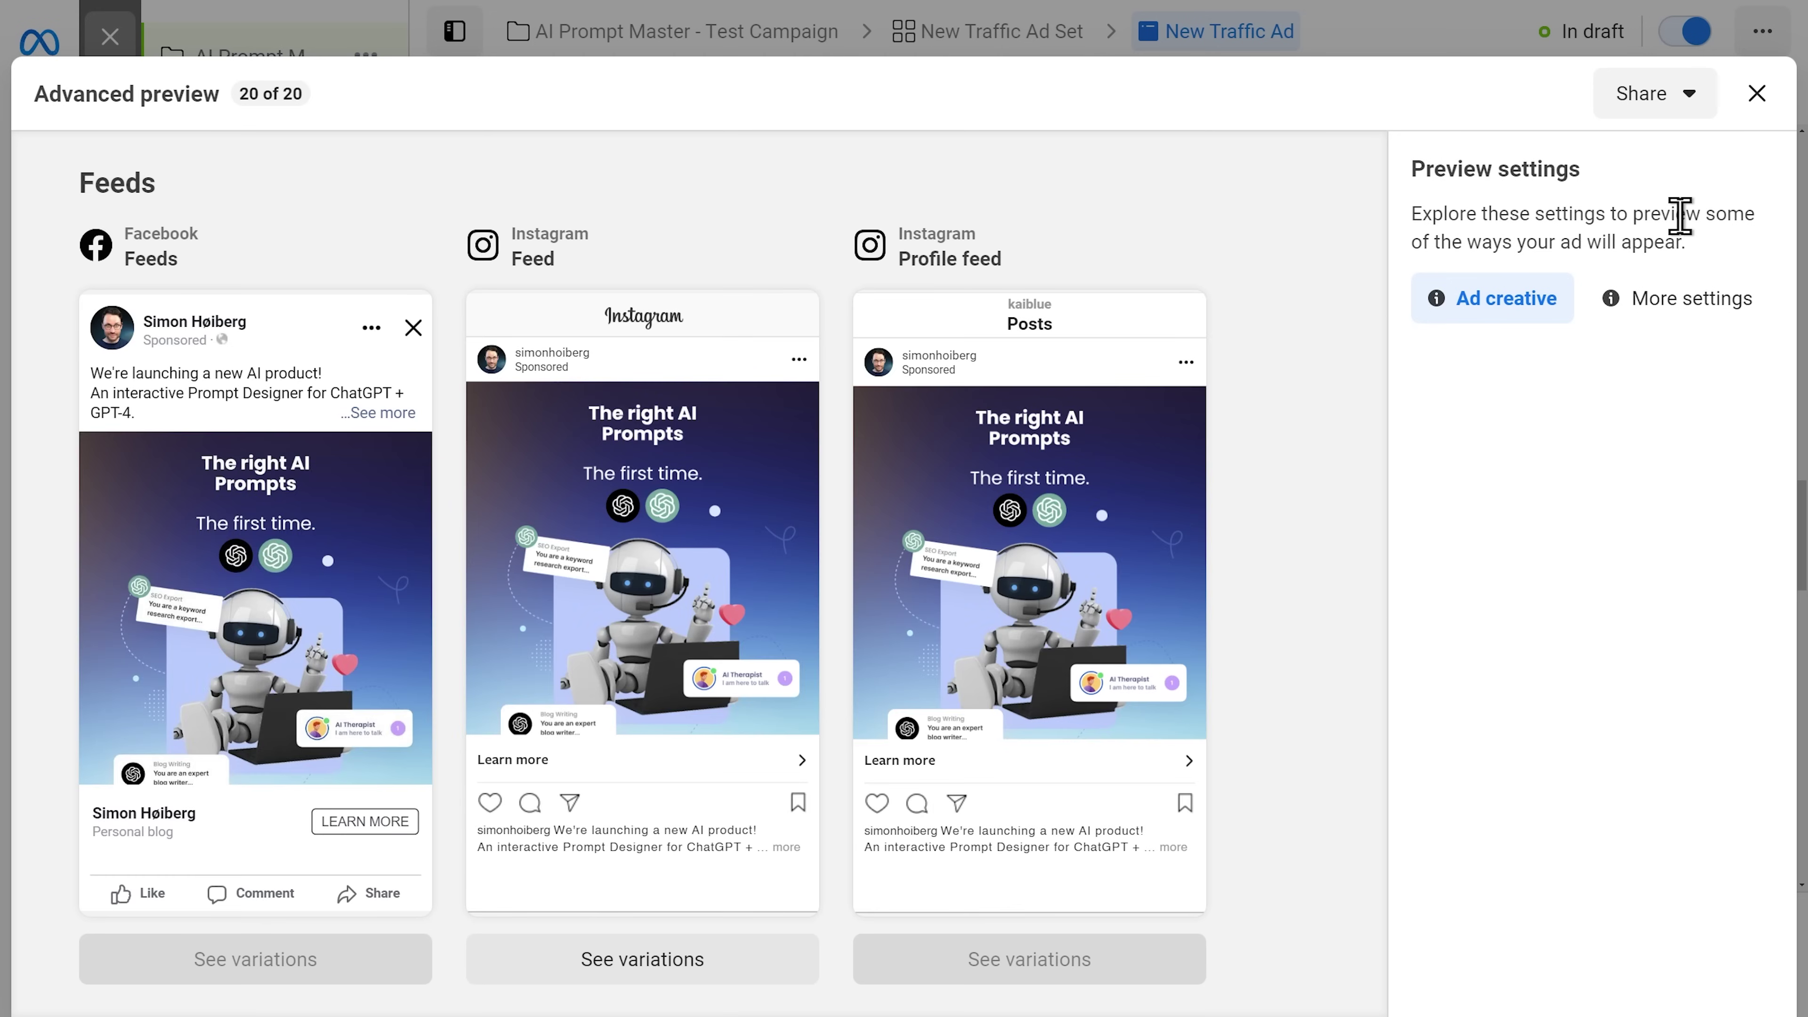
{"action": "scroll", "coordinate": [1680, 214], "scroll_direction": "down", "scroll_amount": 10}
{"action": "left_click_drag", "start_coordinate": [1766, 220], "coordinate": [1764, 499]}
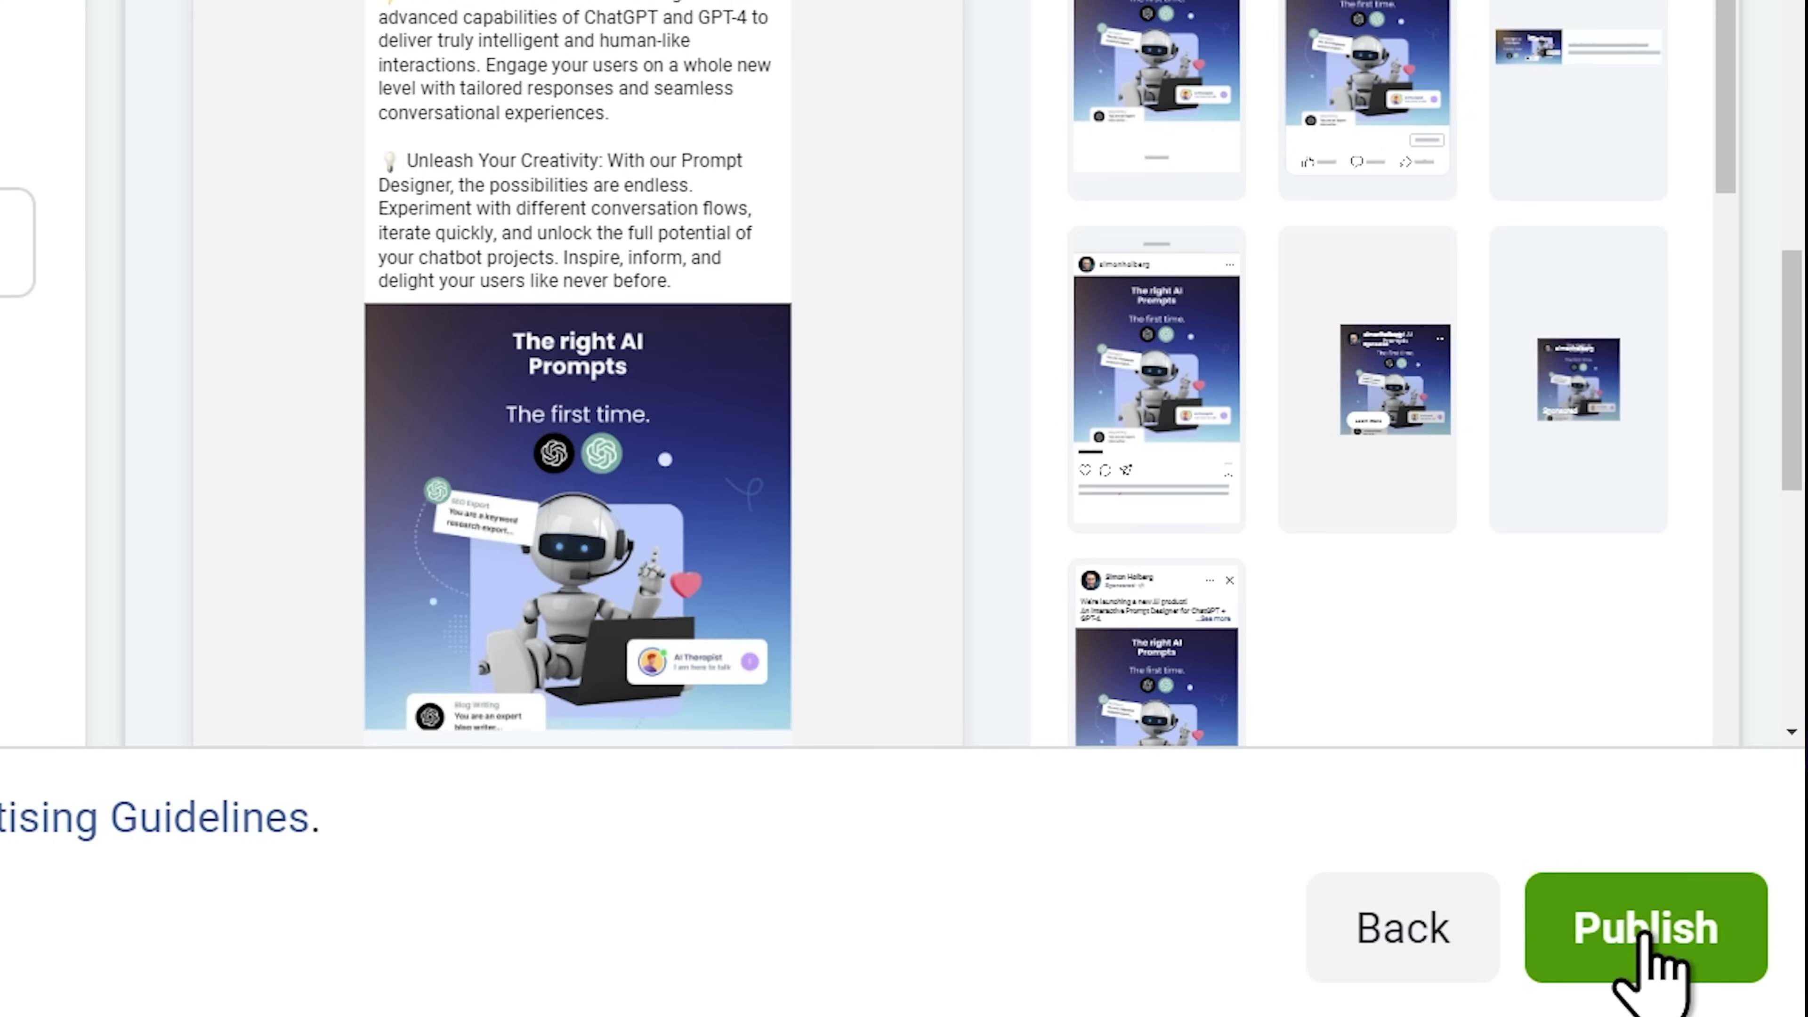
{"action": "left_click", "coordinate": [1639, 926]}
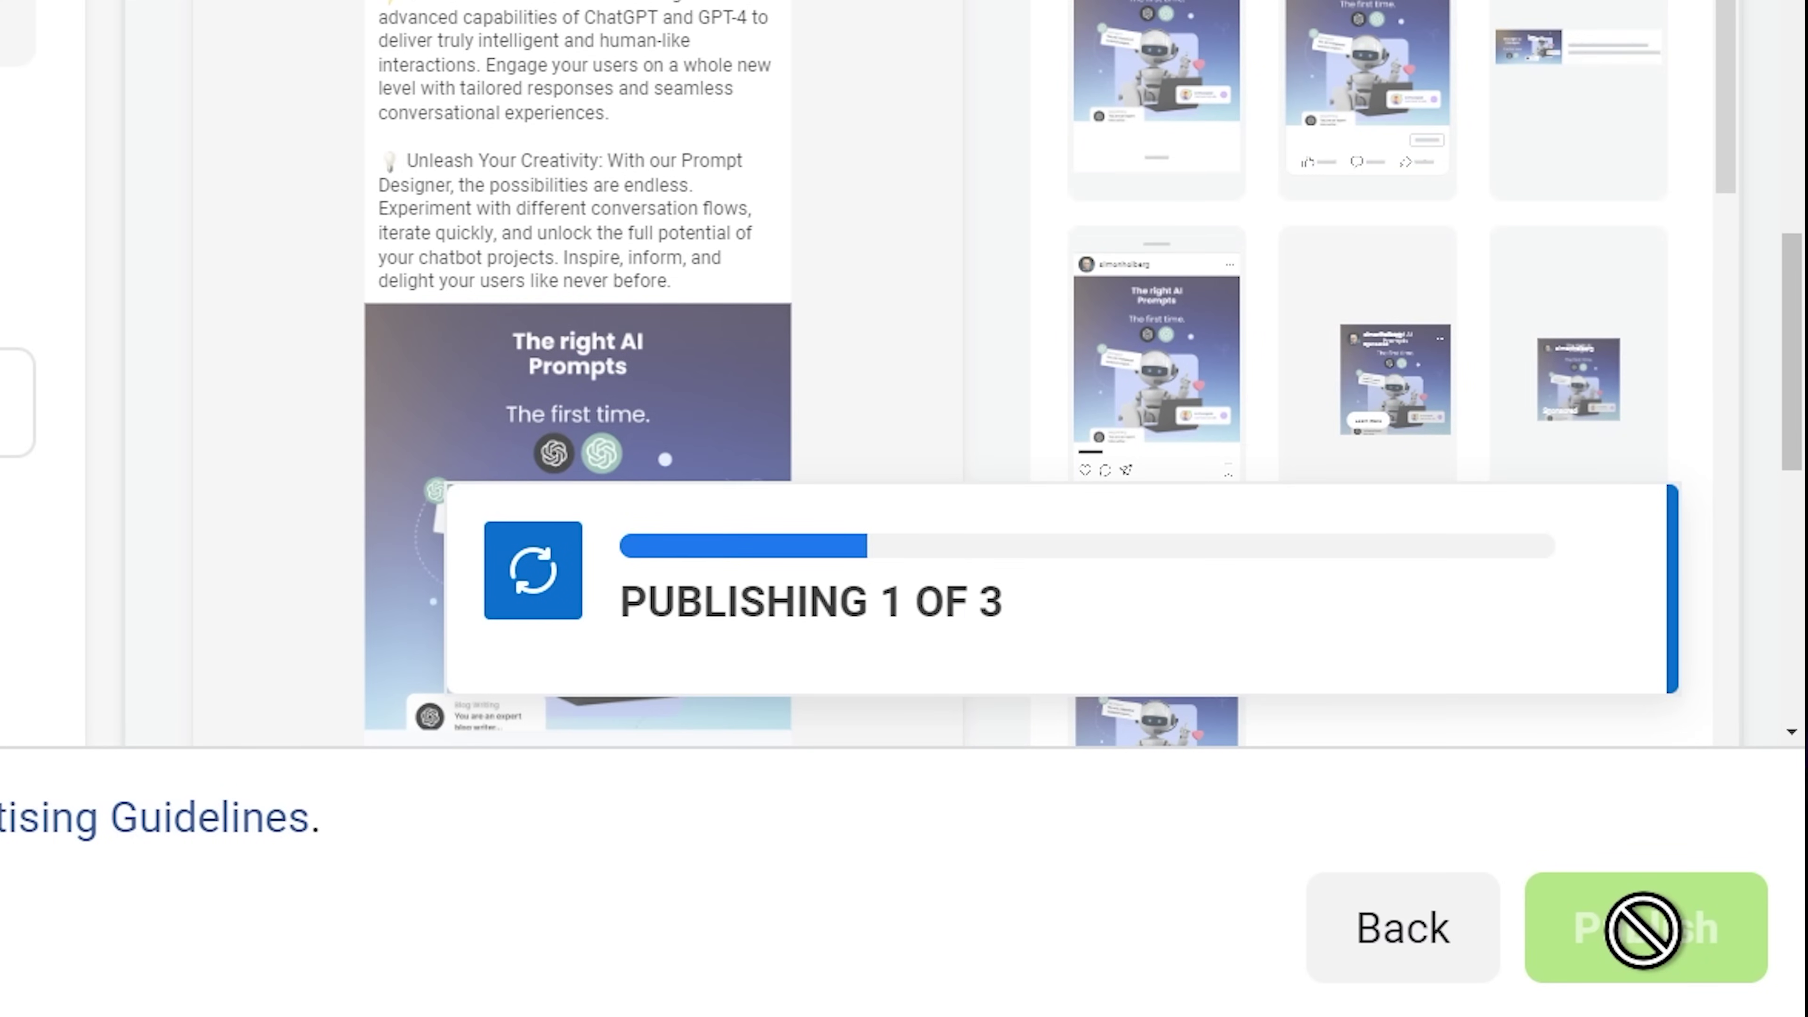